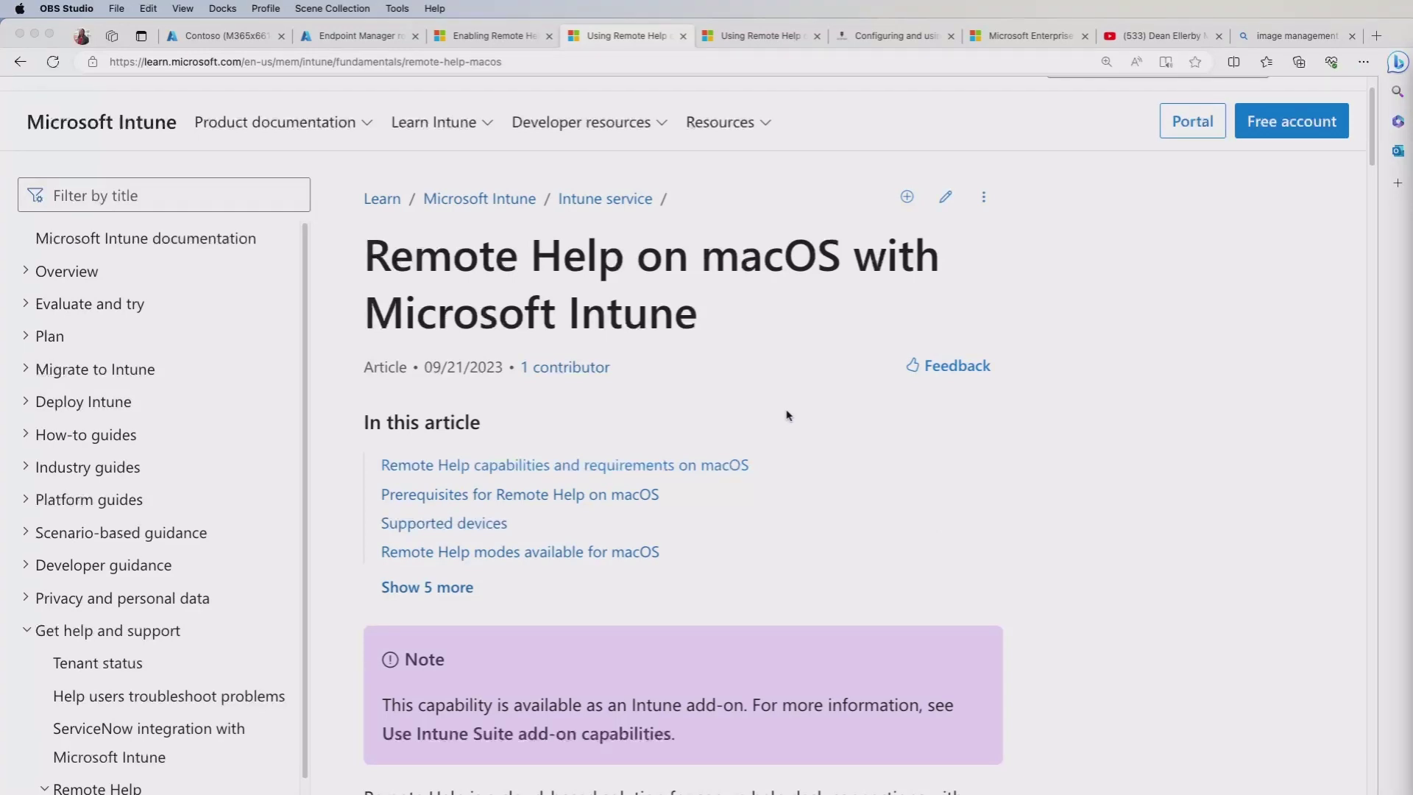
Read the macOS Remote Help capabilities (unenrolled devices, conditional access, compliance warnings, chat) down to the prerequisites.
scroll(786, 415, "down", 15)
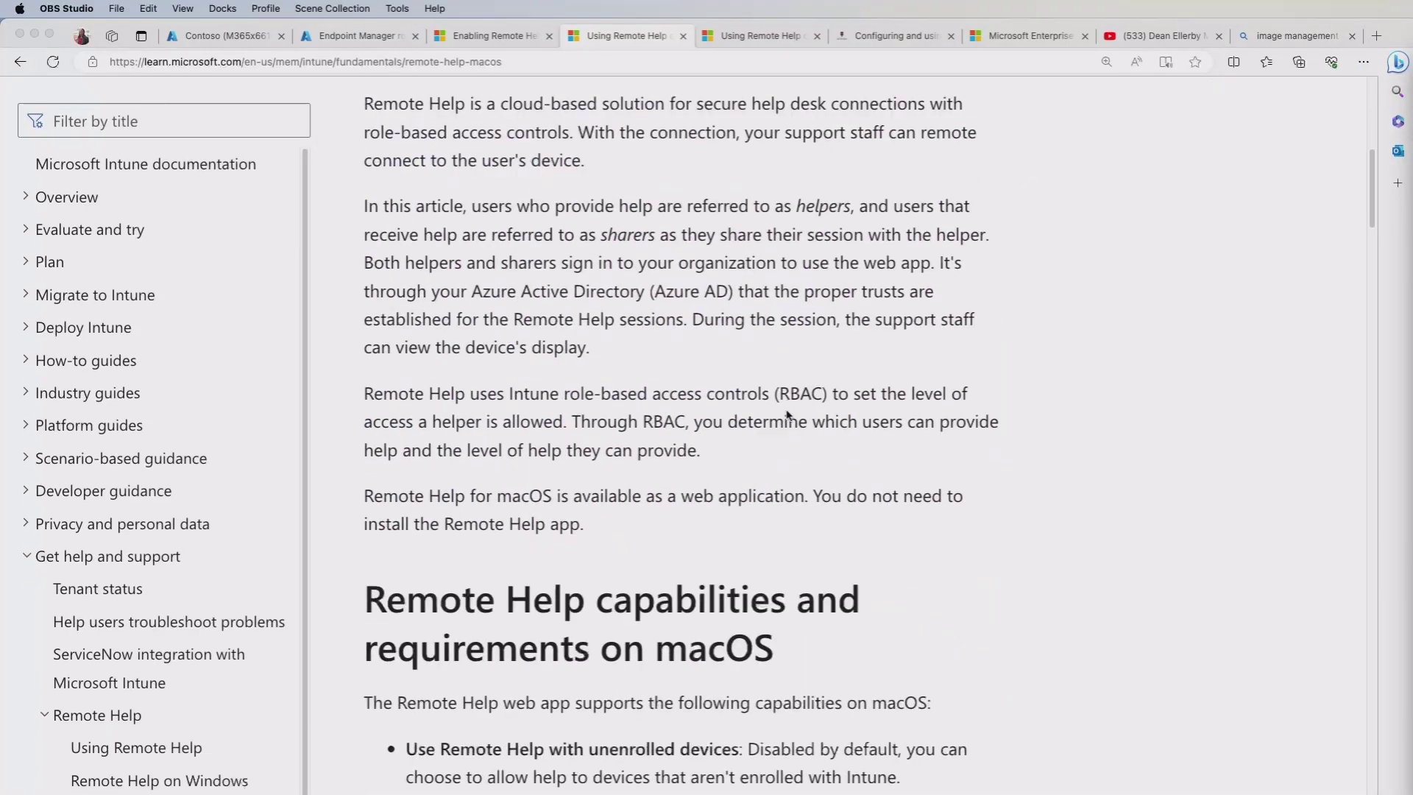
scroll(787, 415, "up", 1)
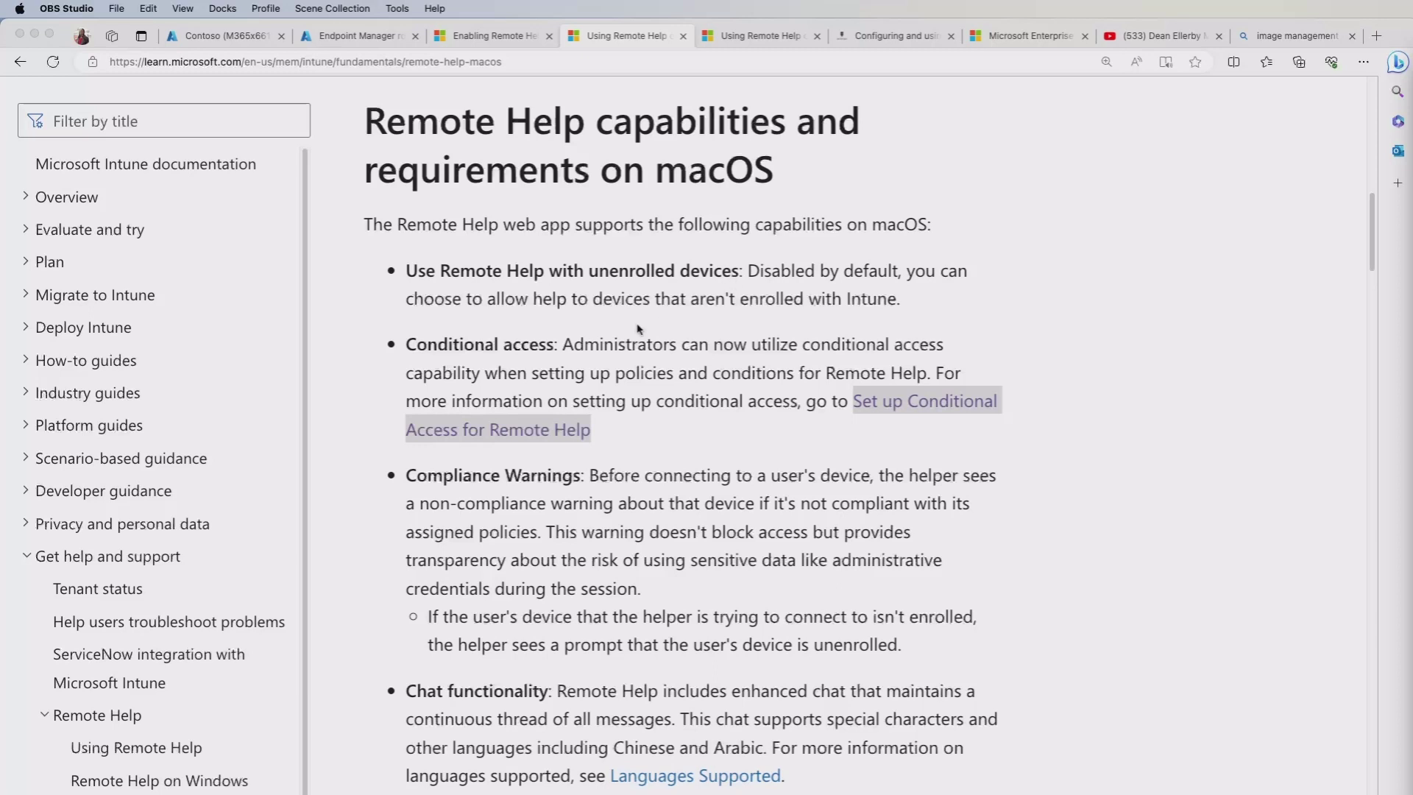
scroll(618, 324, "down", 1)
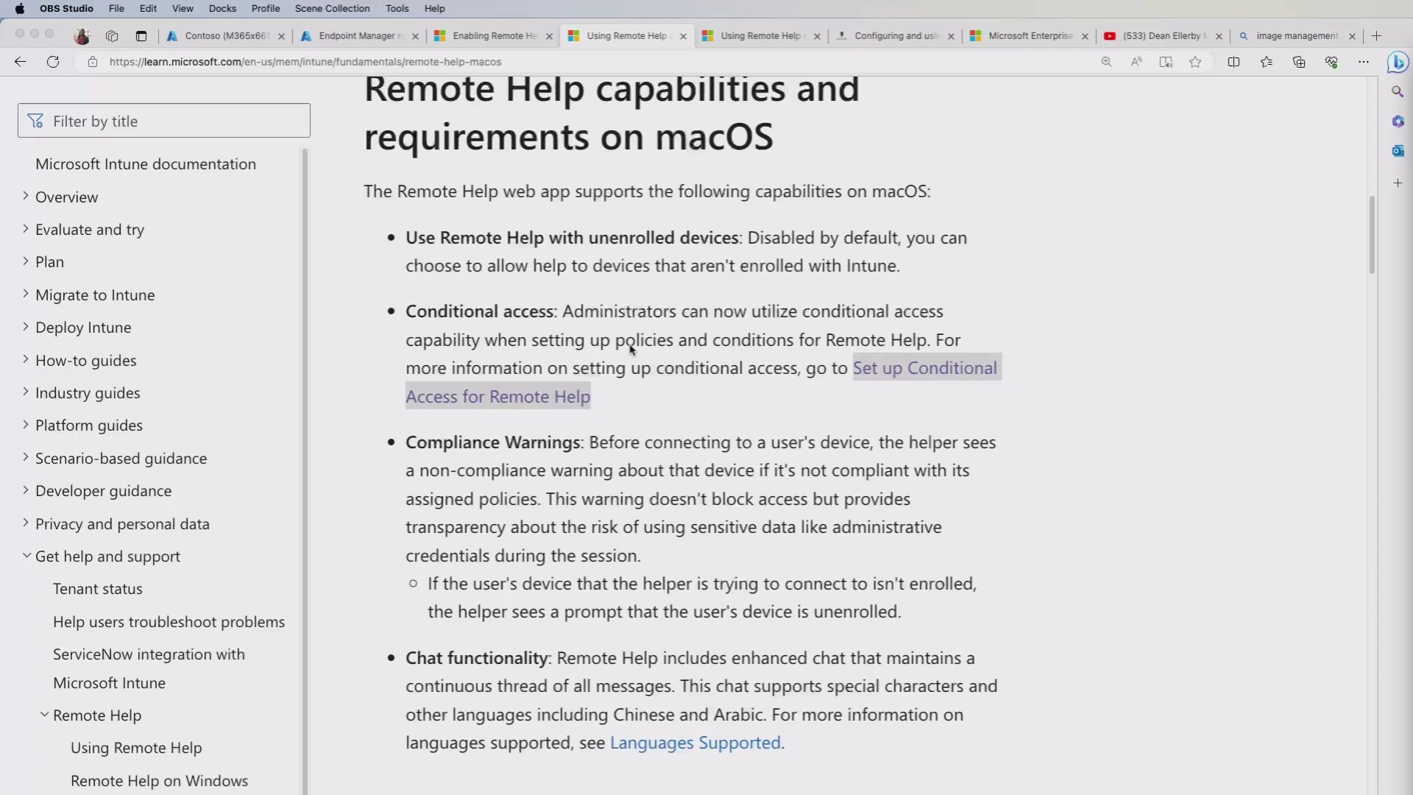
scroll(630, 348, "down", 3)
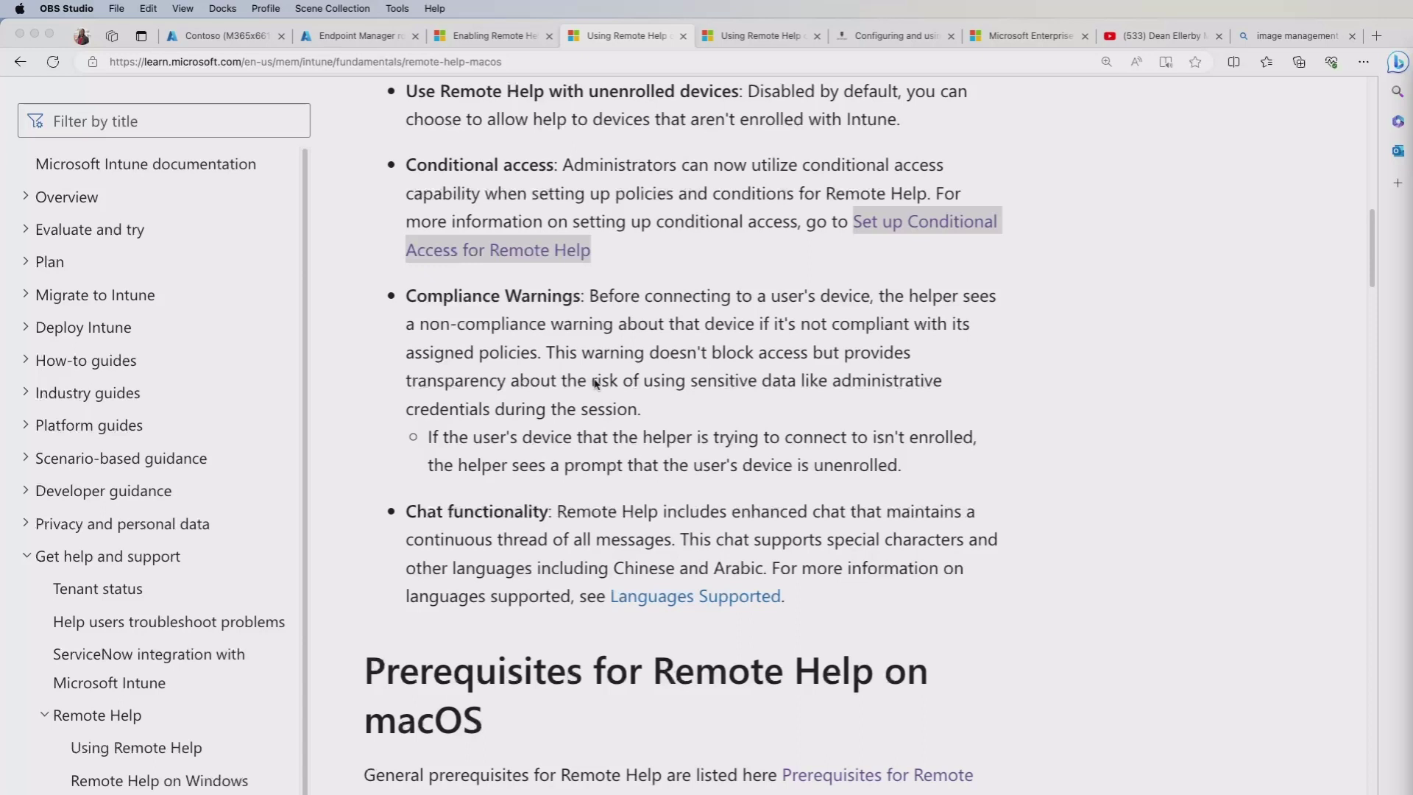
scroll(596, 383, "down", 4)
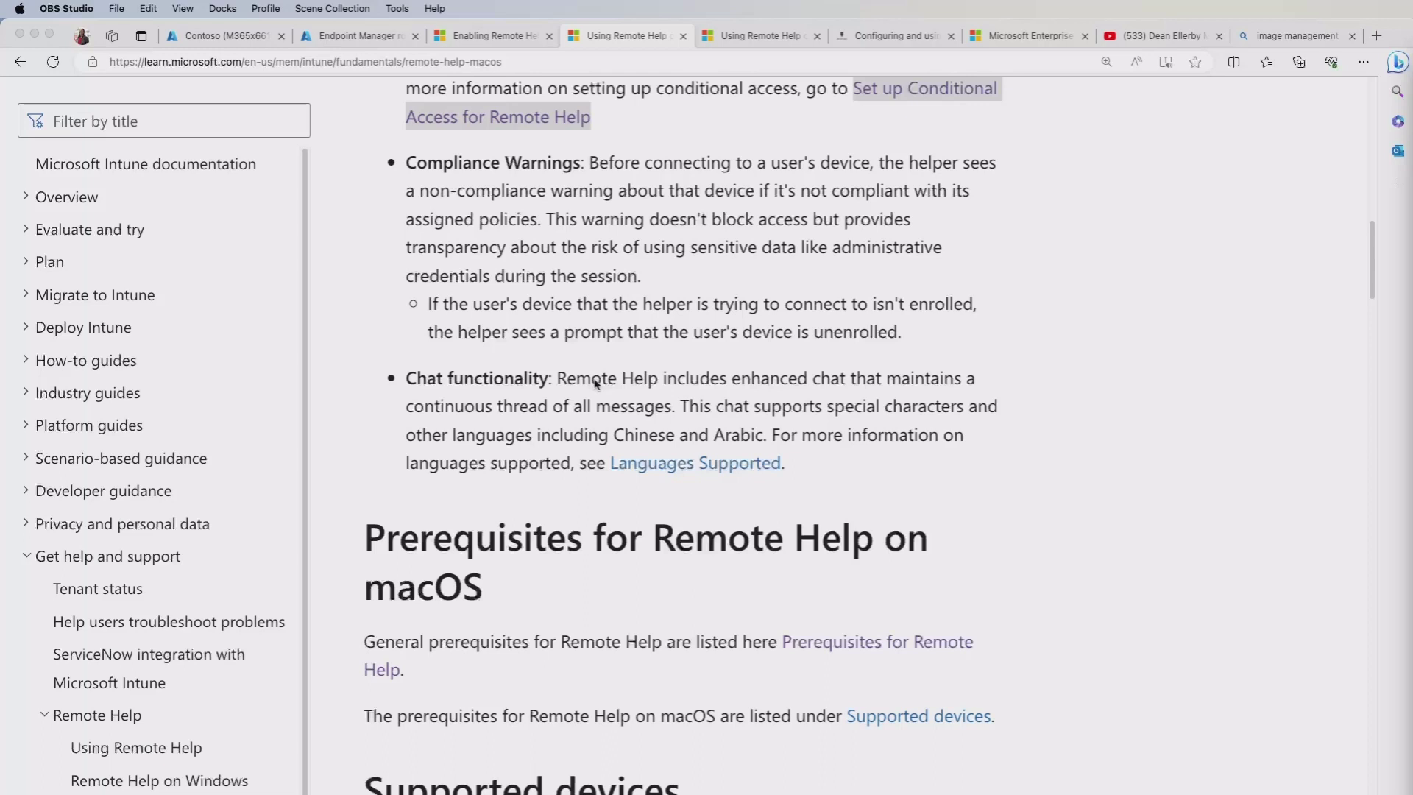
scroll(596, 382, "down", 3)
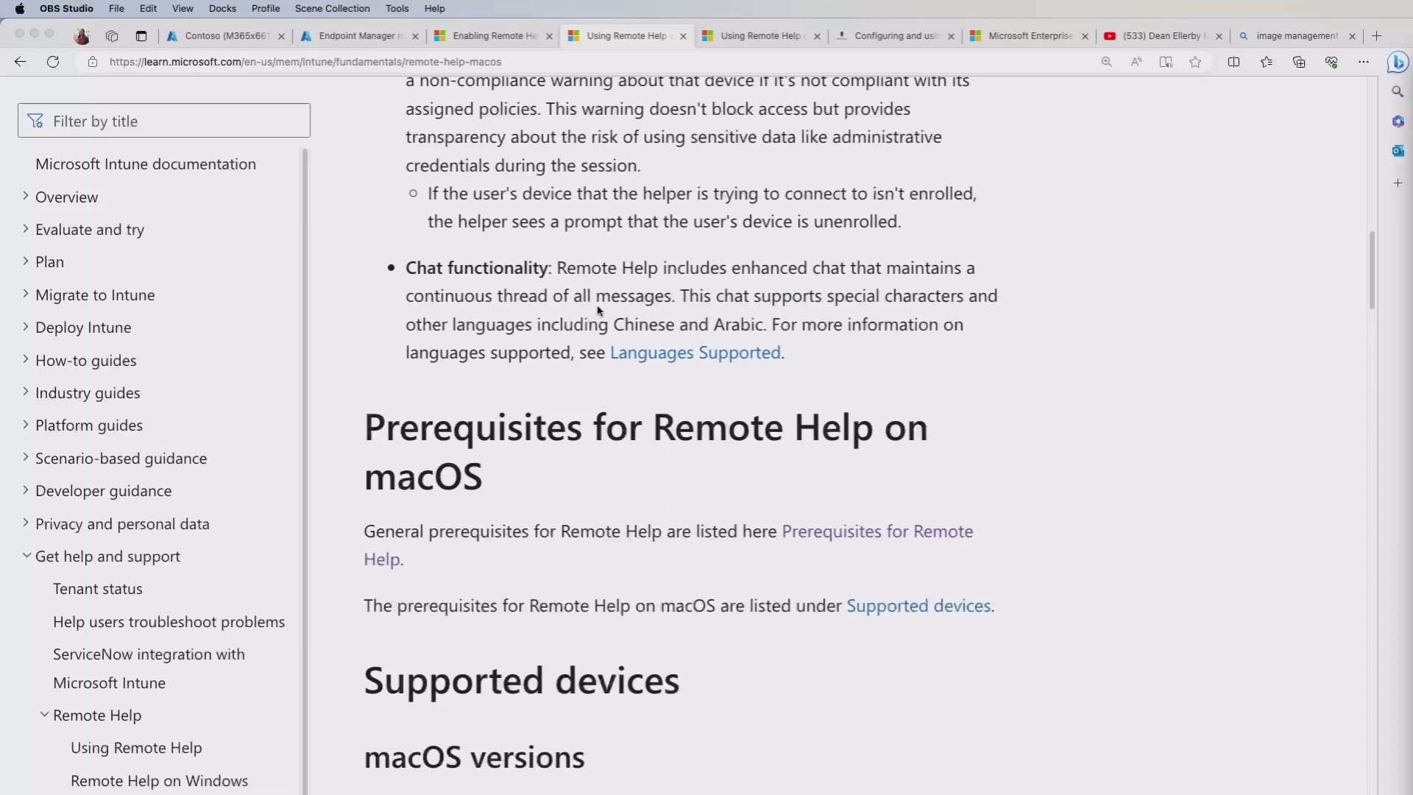
Read the article's Supported devices and Network considerations sections for macOS versions, browsers and required endpoints.
scroll(599, 310, "down", 4)
scroll(599, 310, "down", 3)
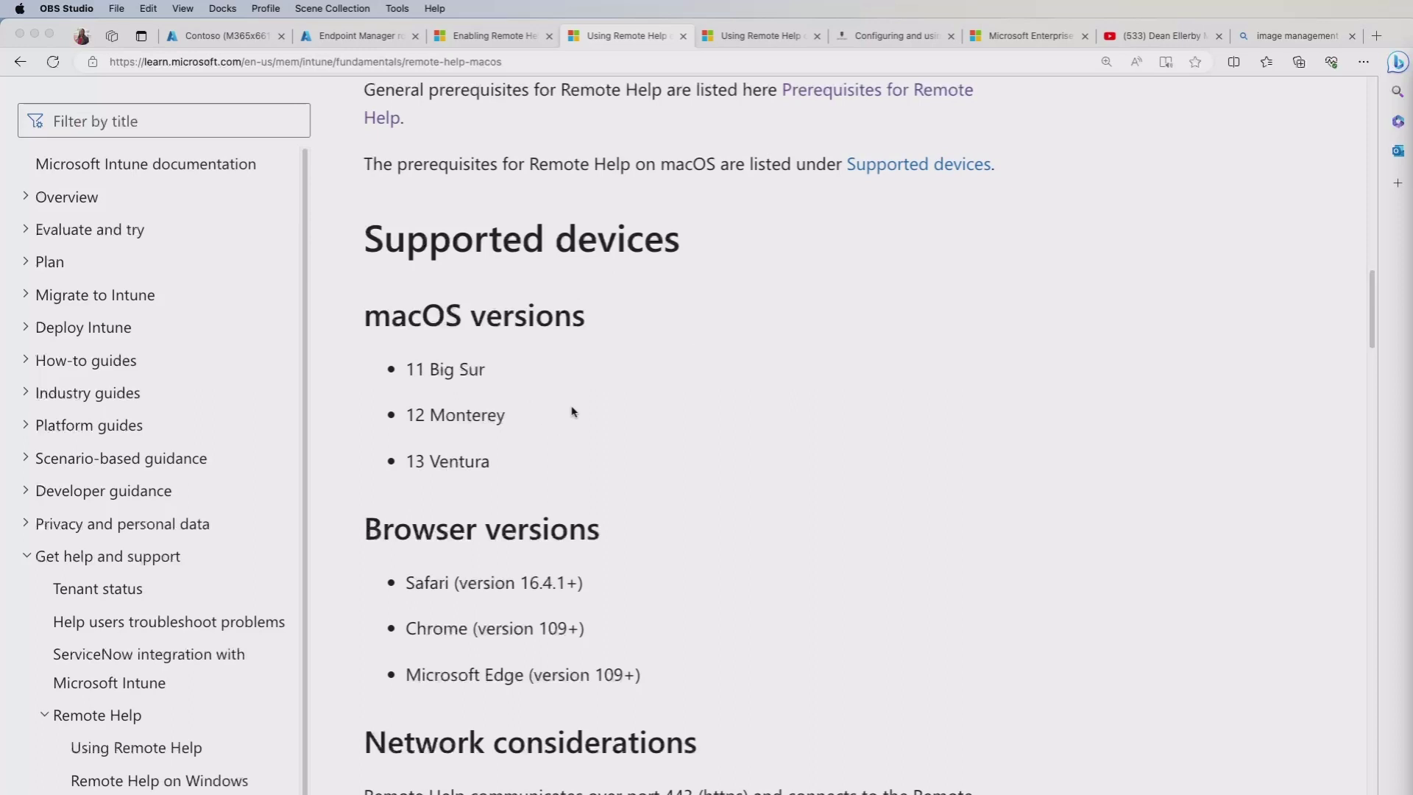
scroll(573, 411, "down", 3)
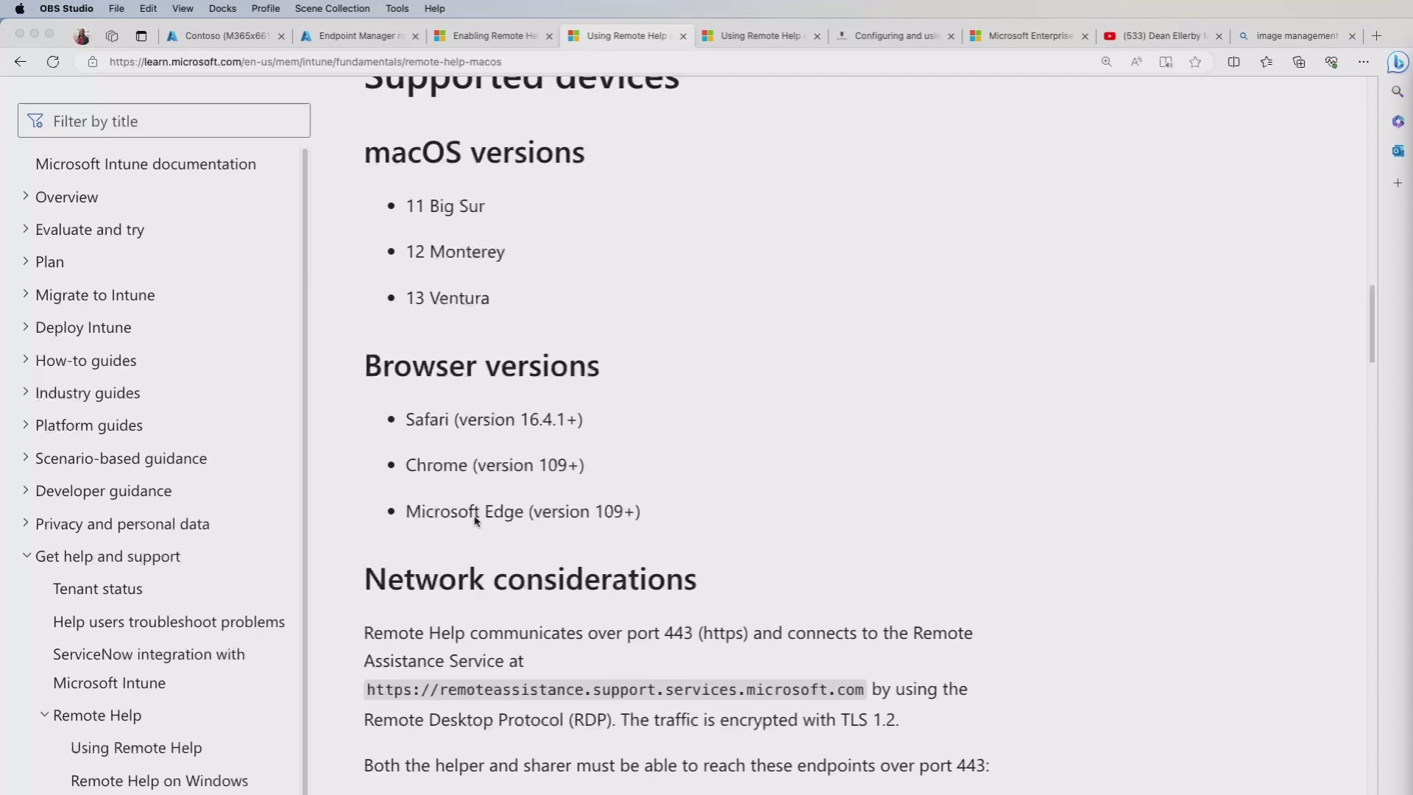
scroll(475, 521, "down", 5)
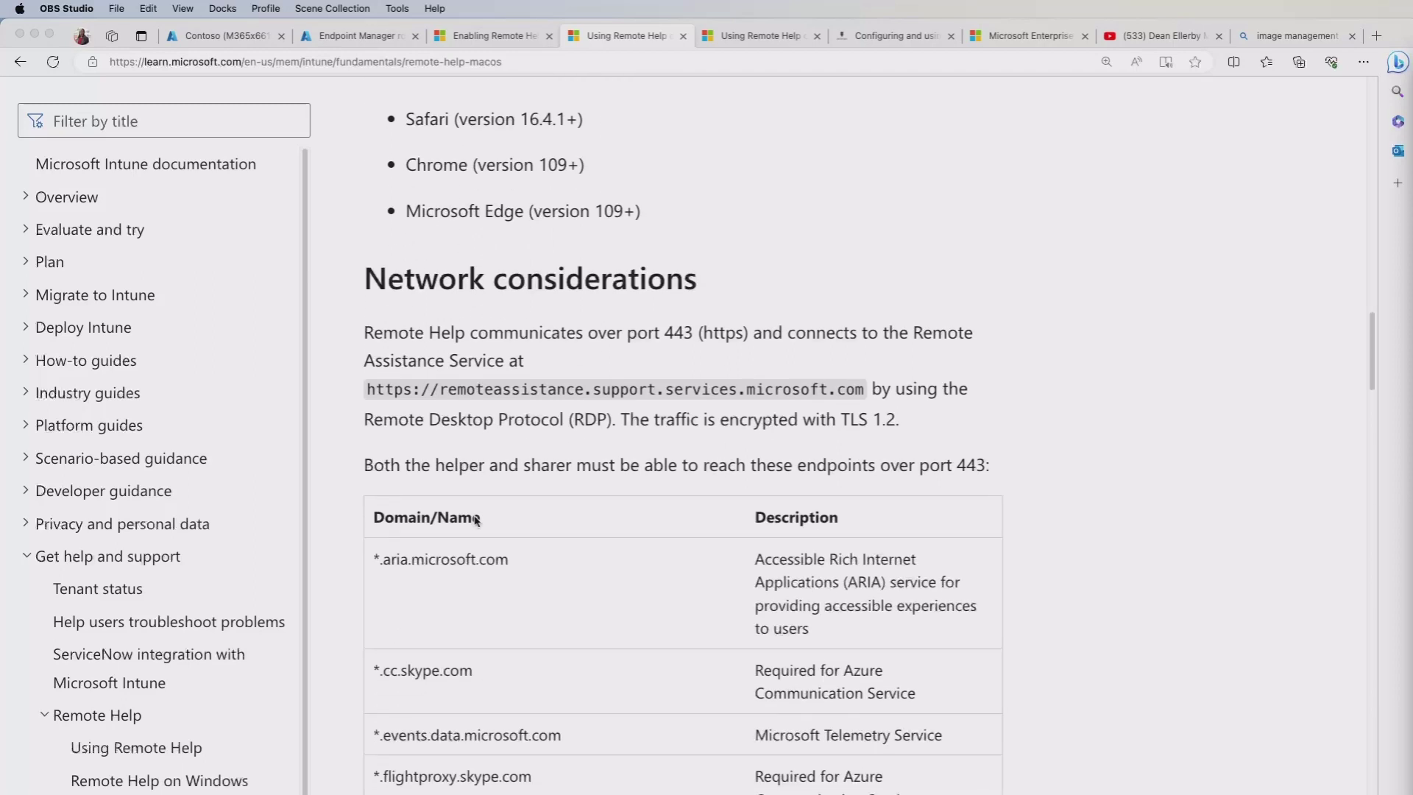
scroll(475, 520, "down", 1)
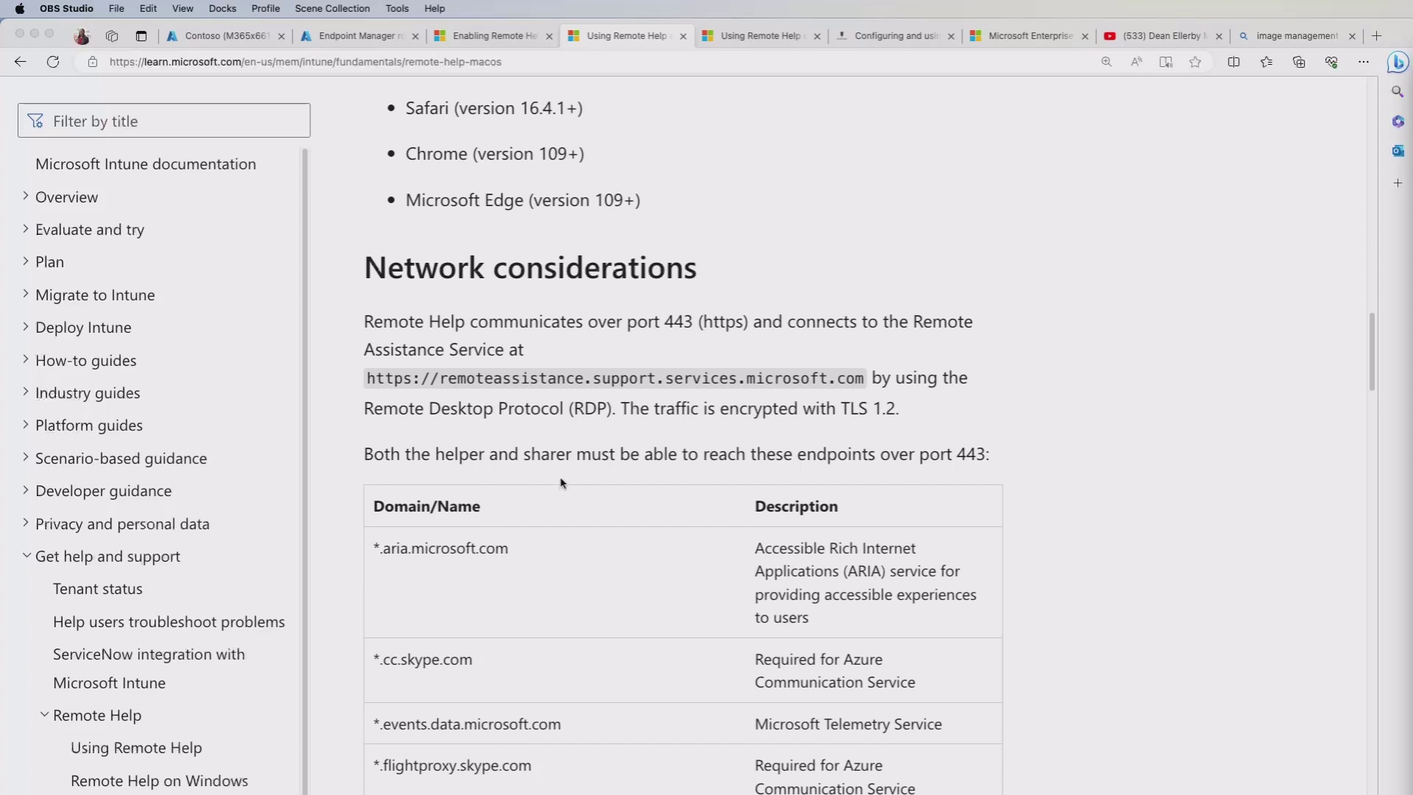
scroll(562, 480, "down", 5)
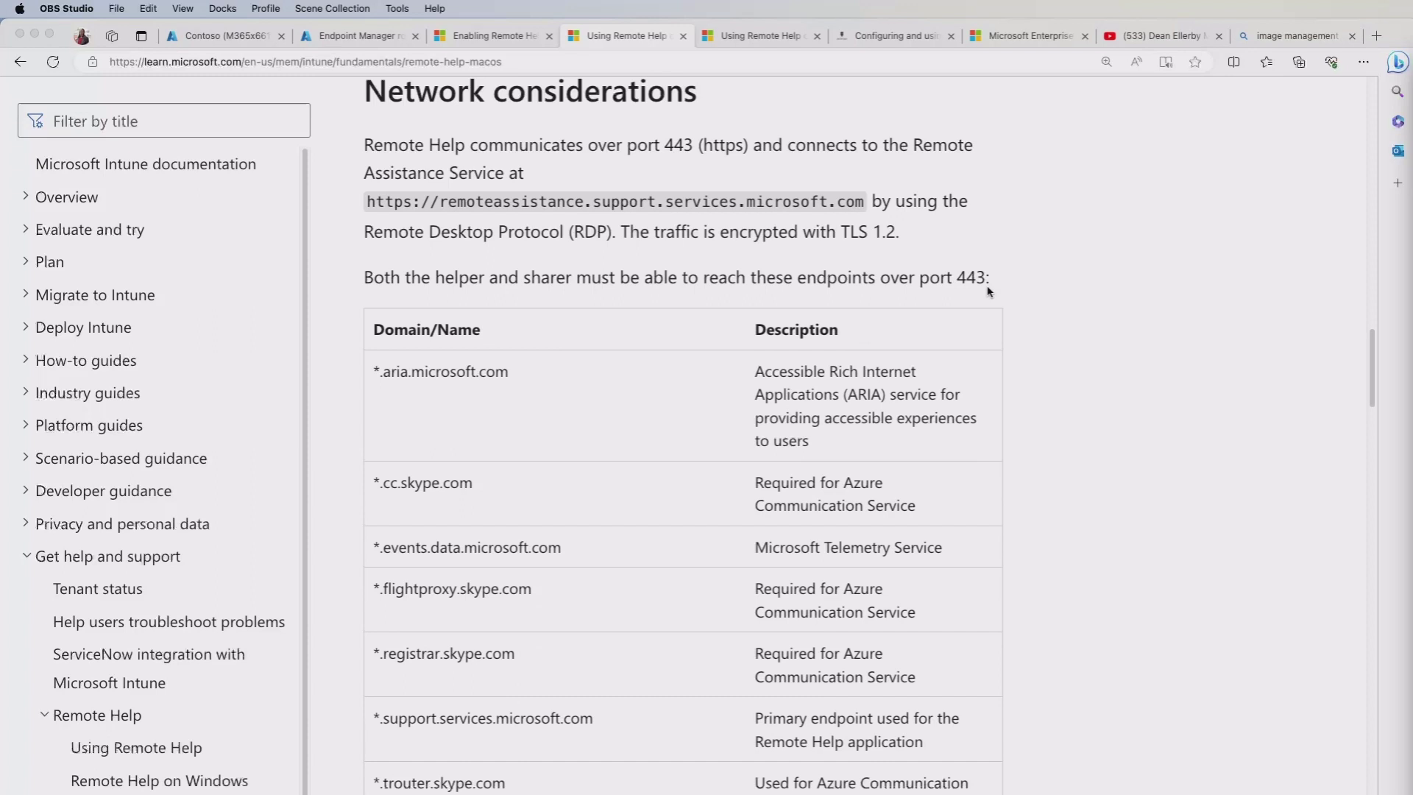
scroll(485, 440, "down", 1)
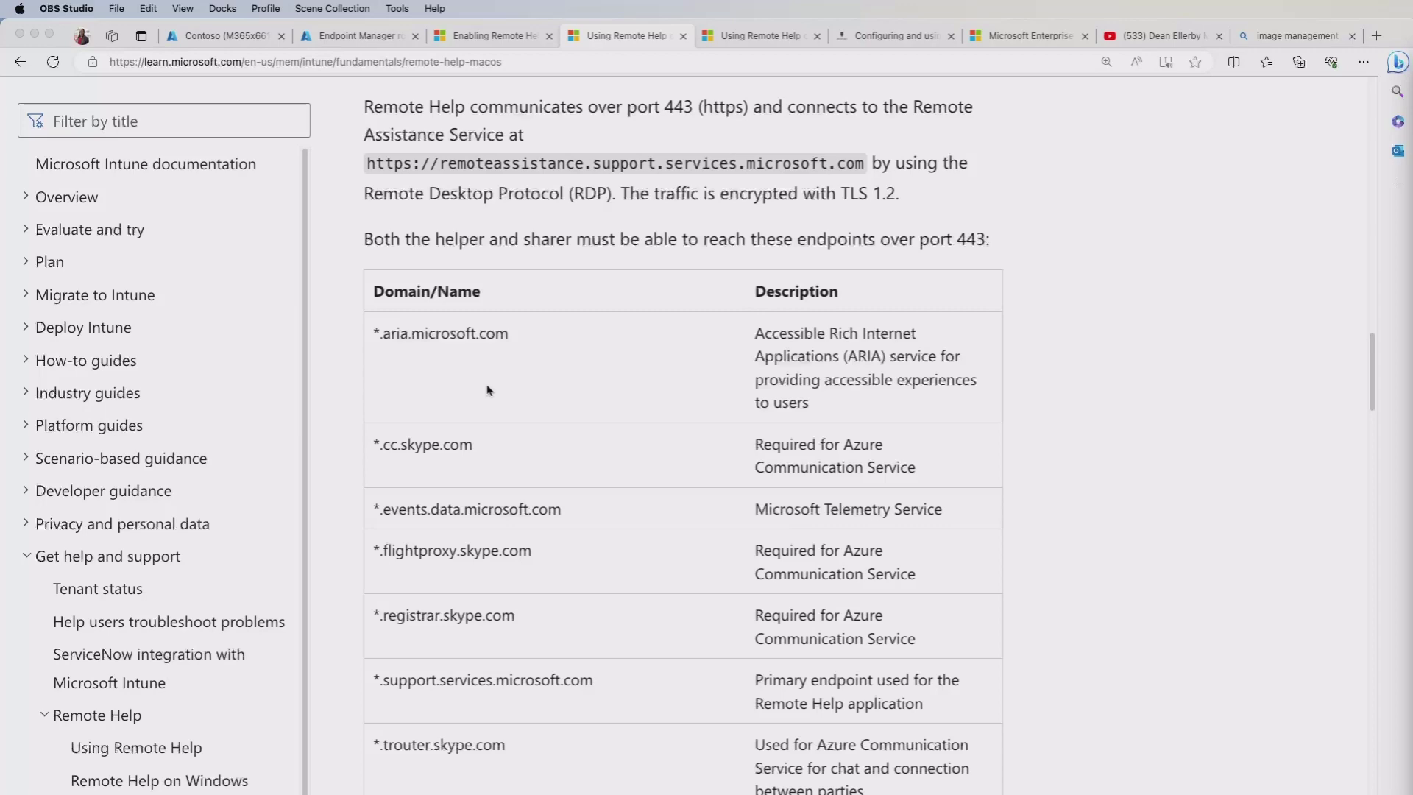
scroll(489, 389, "down", 2)
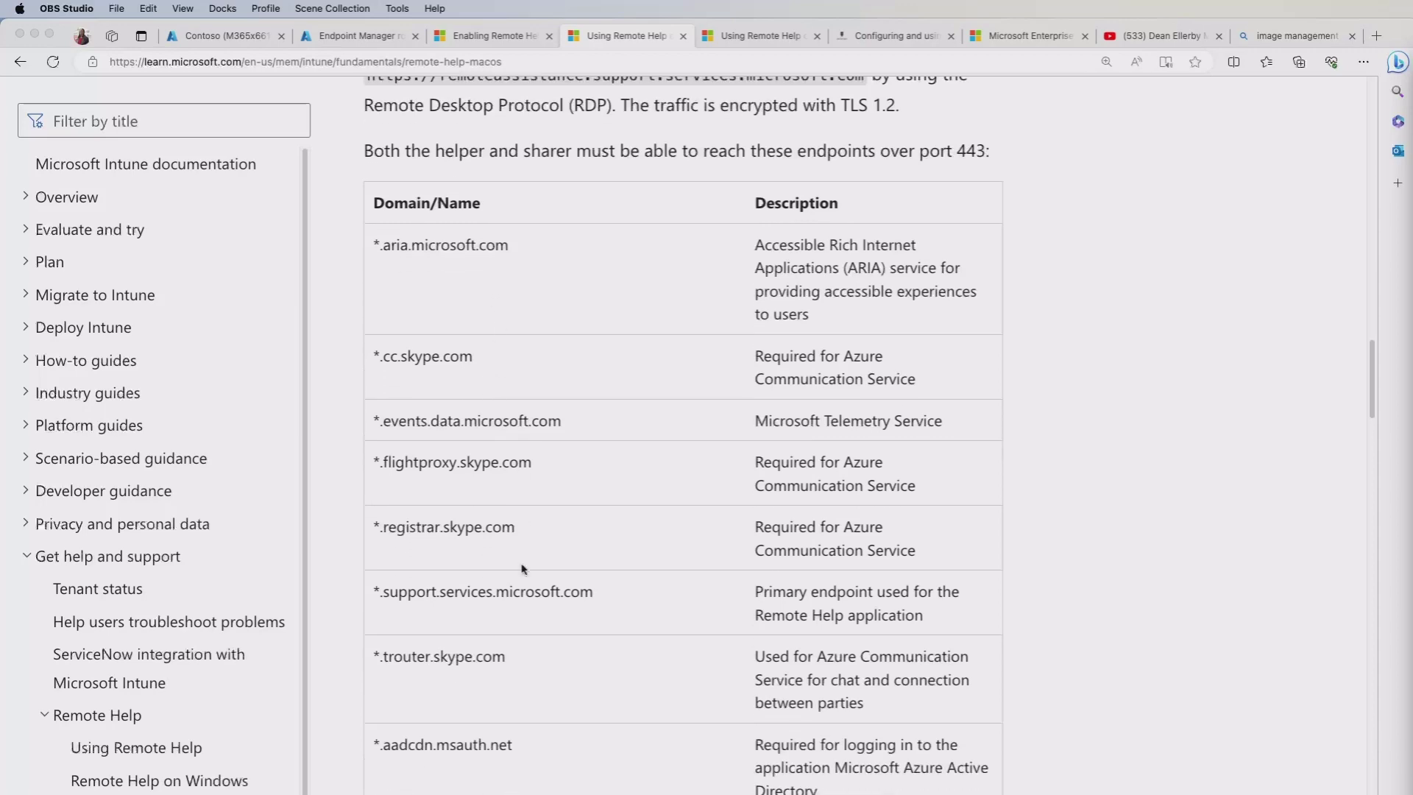
scroll(521, 601, "down", 15)
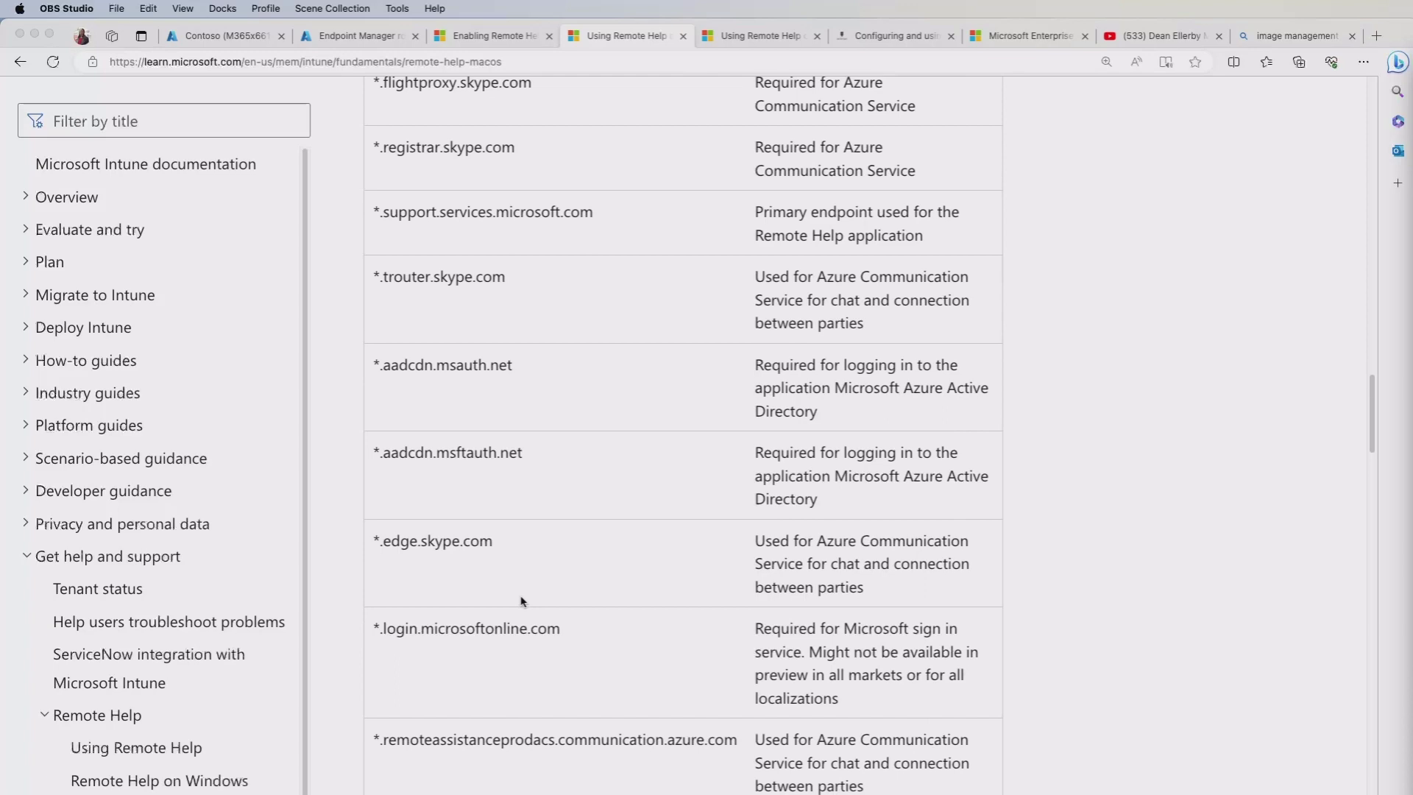
scroll(521, 602, "down", 6)
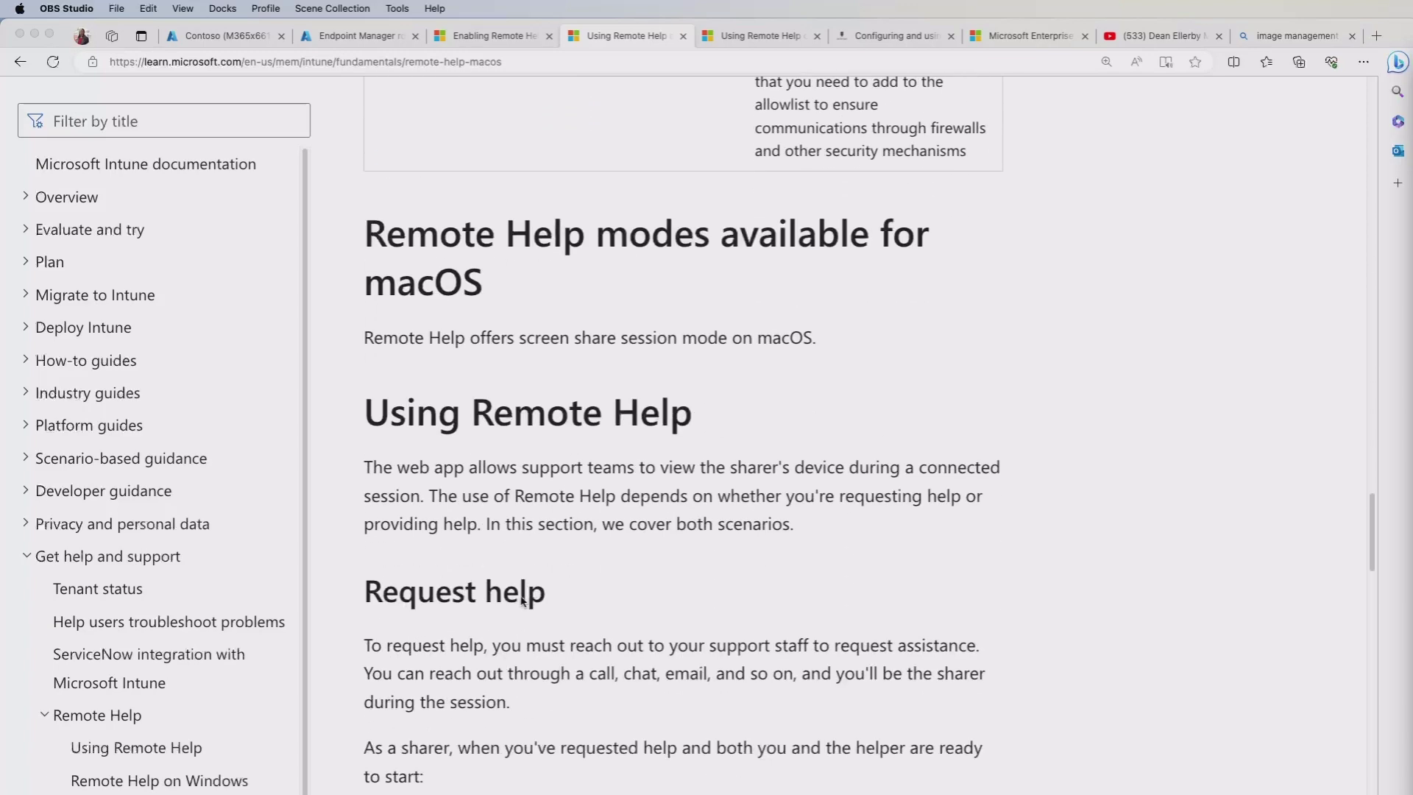
scroll(521, 601, "up", 3)
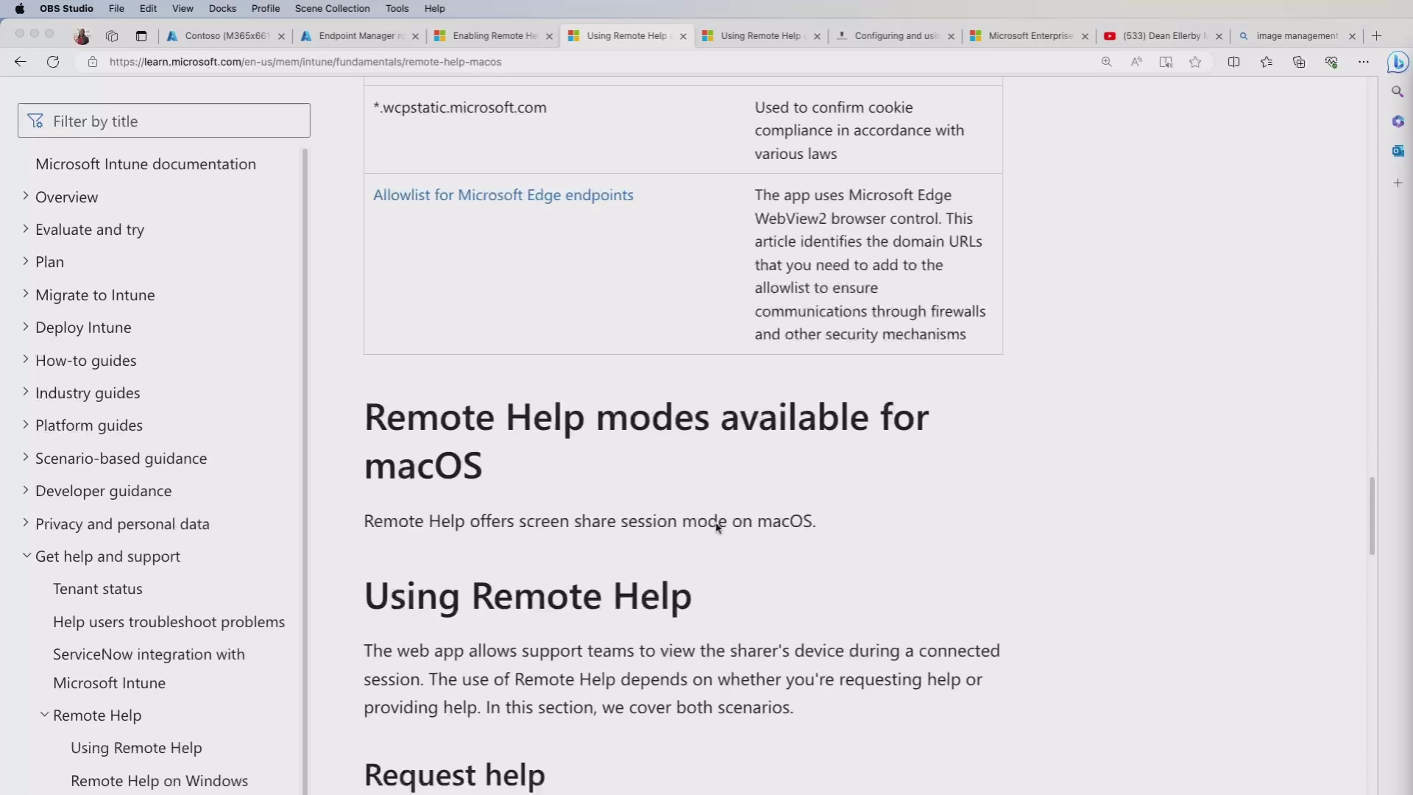
scroll(717, 525, "down", 1)
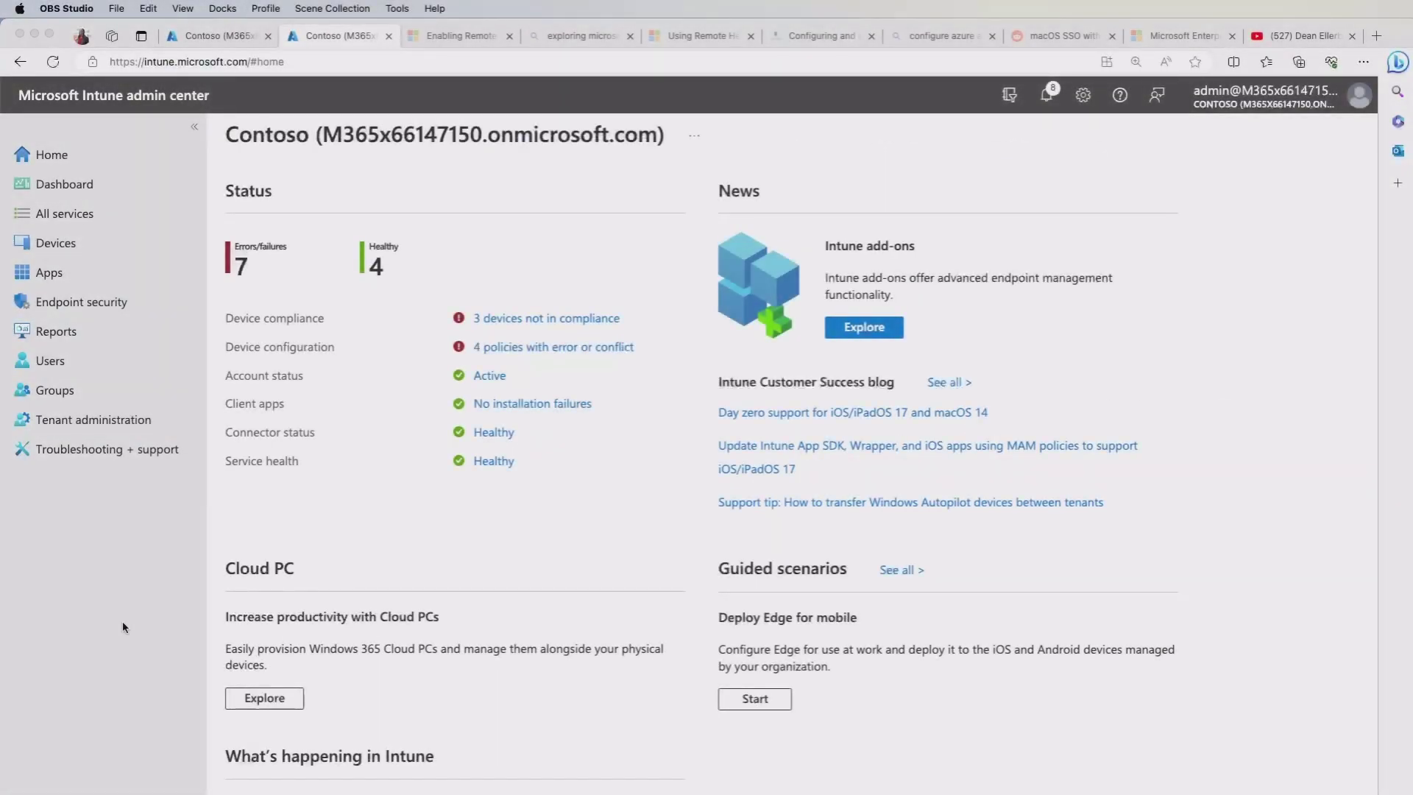
Show Tenant administration > Remote Help Settings: Remote Help Enabled, unenrolled devices Allowed, Disable Chat No.
left_click(85, 421)
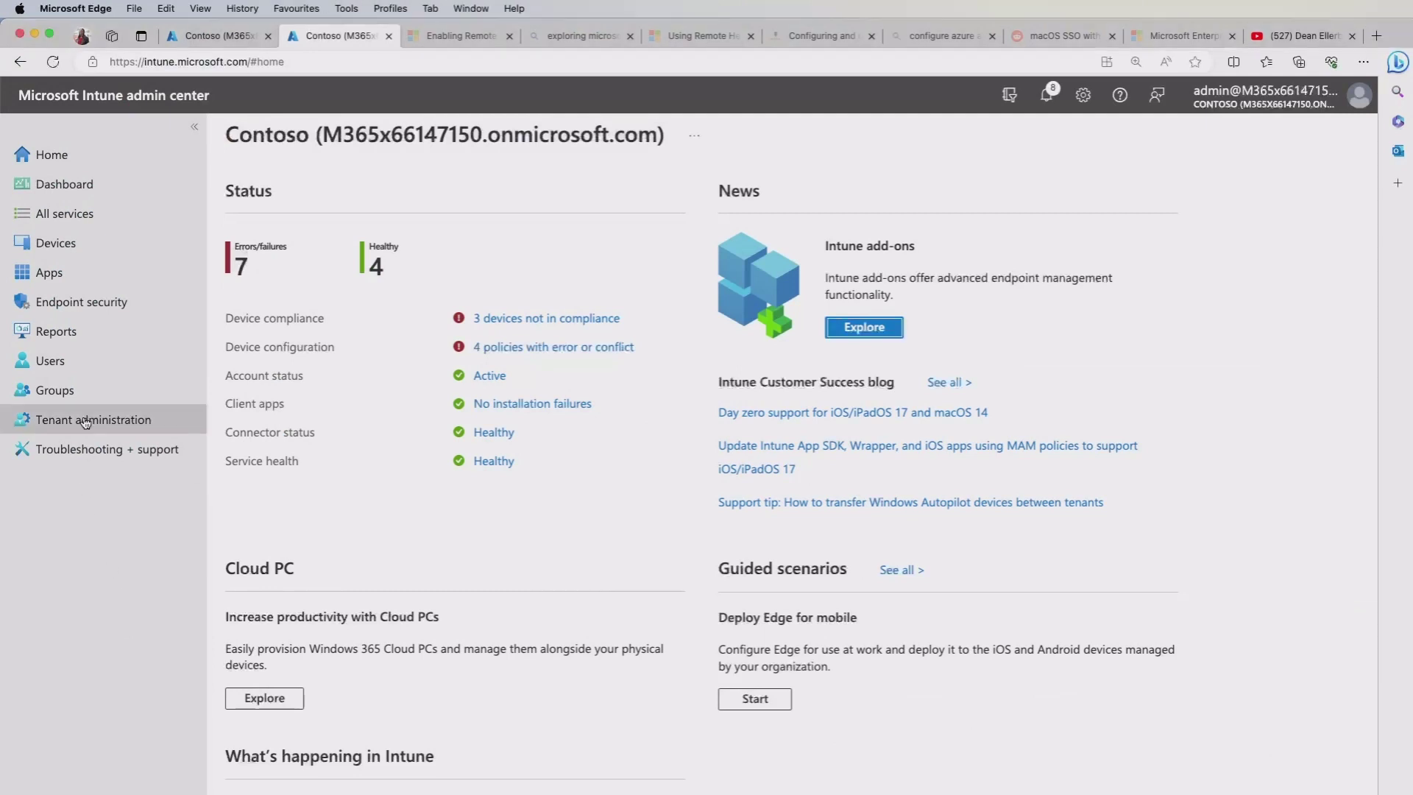
left_click(85, 421)
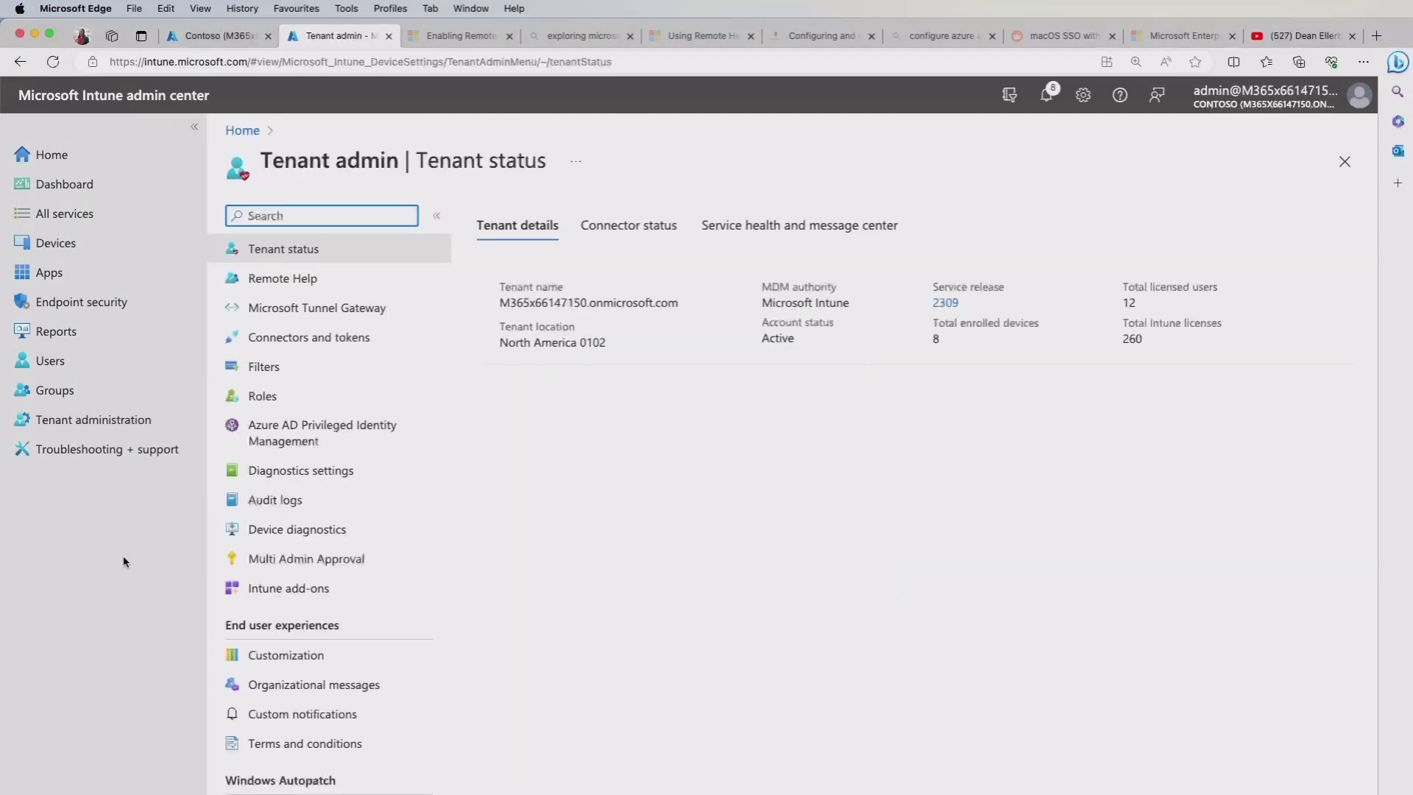
left_click(272, 277)
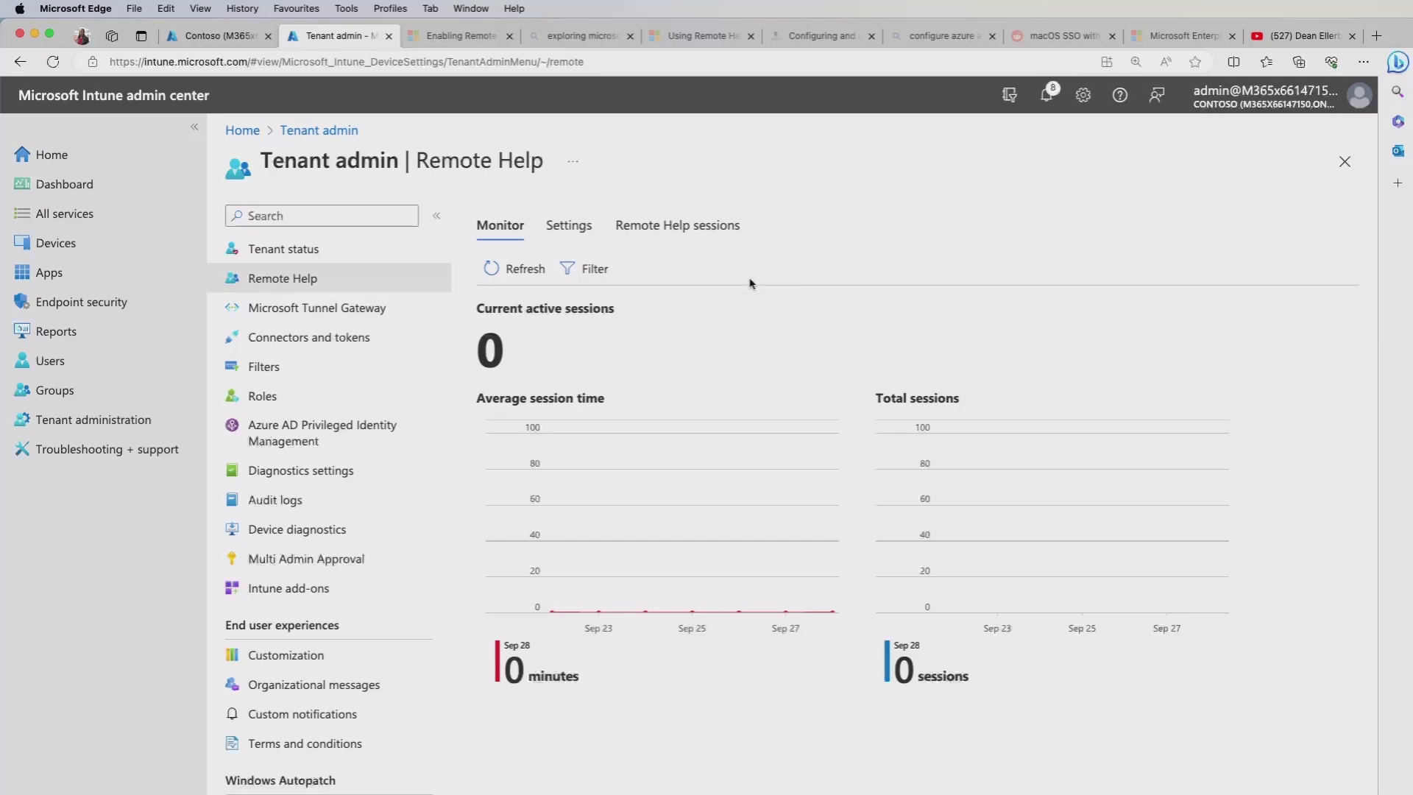
left_click(572, 234)
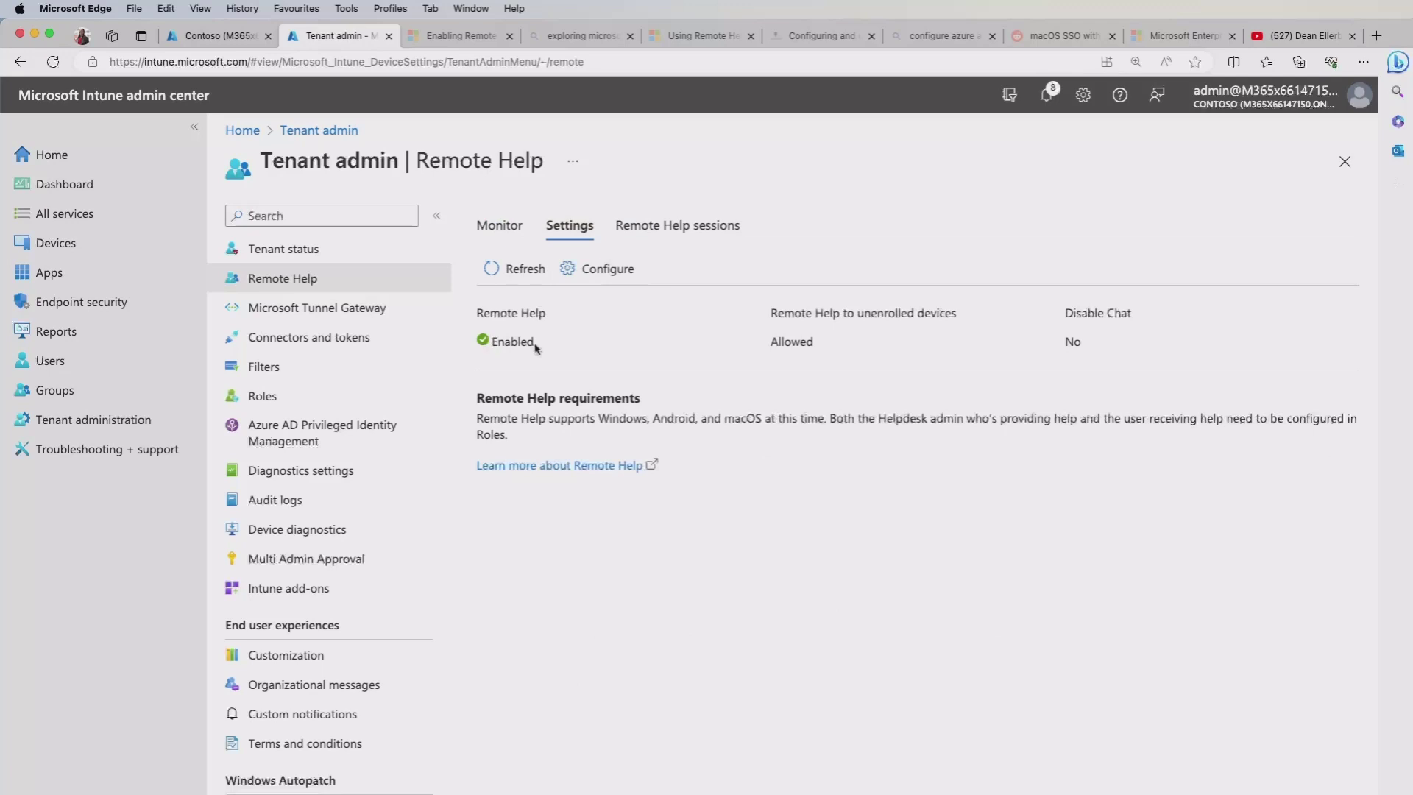
left_click(609, 271)
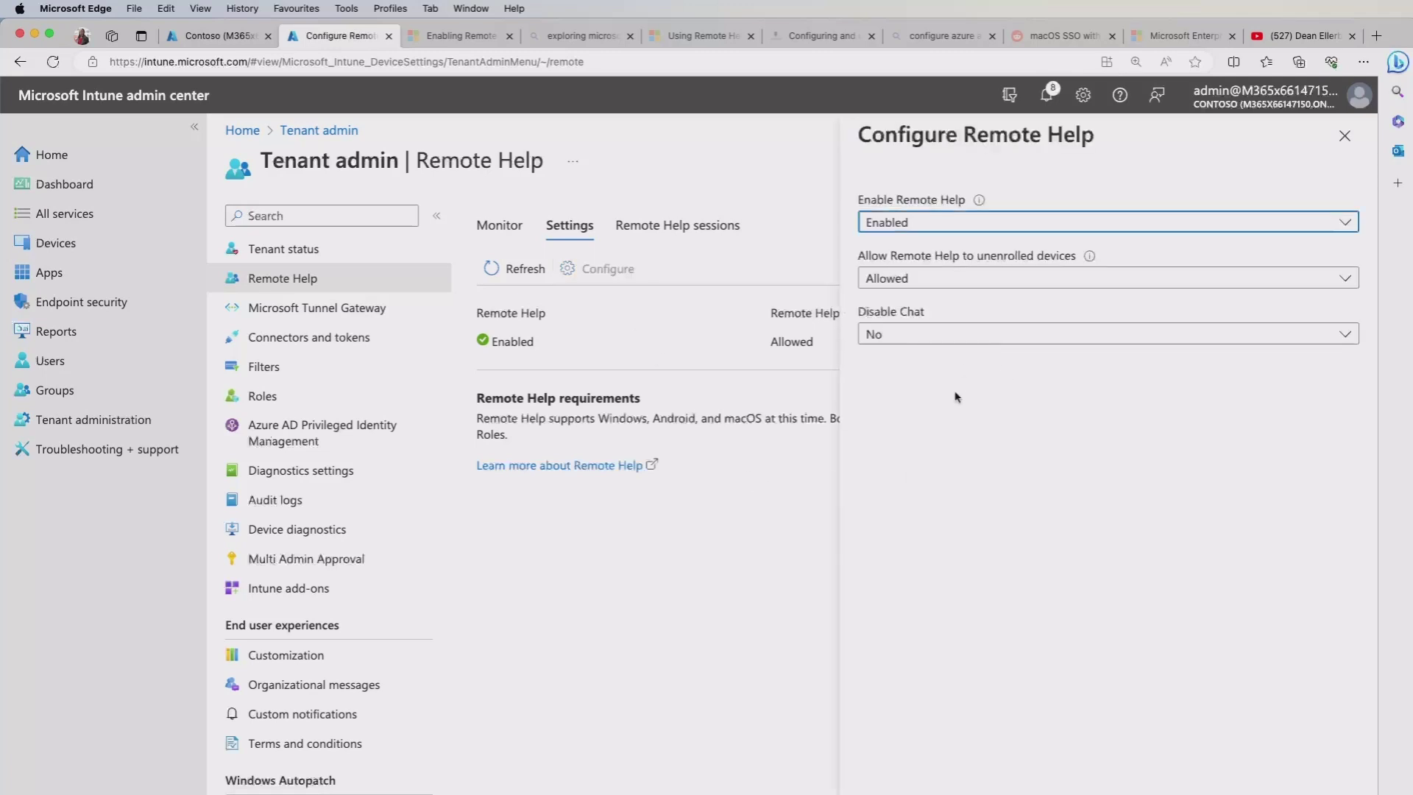
left_click(1058, 226)
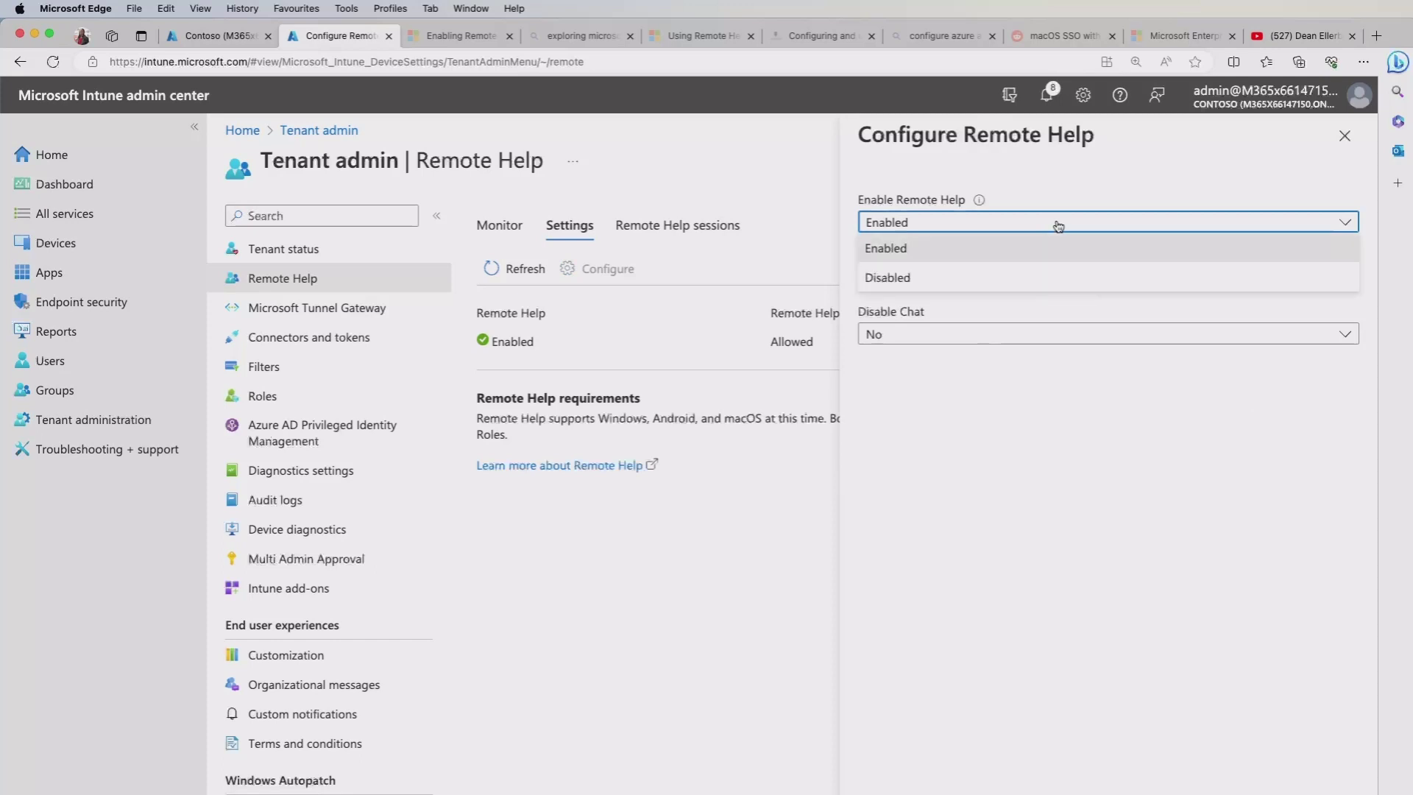
left_click(1058, 247)
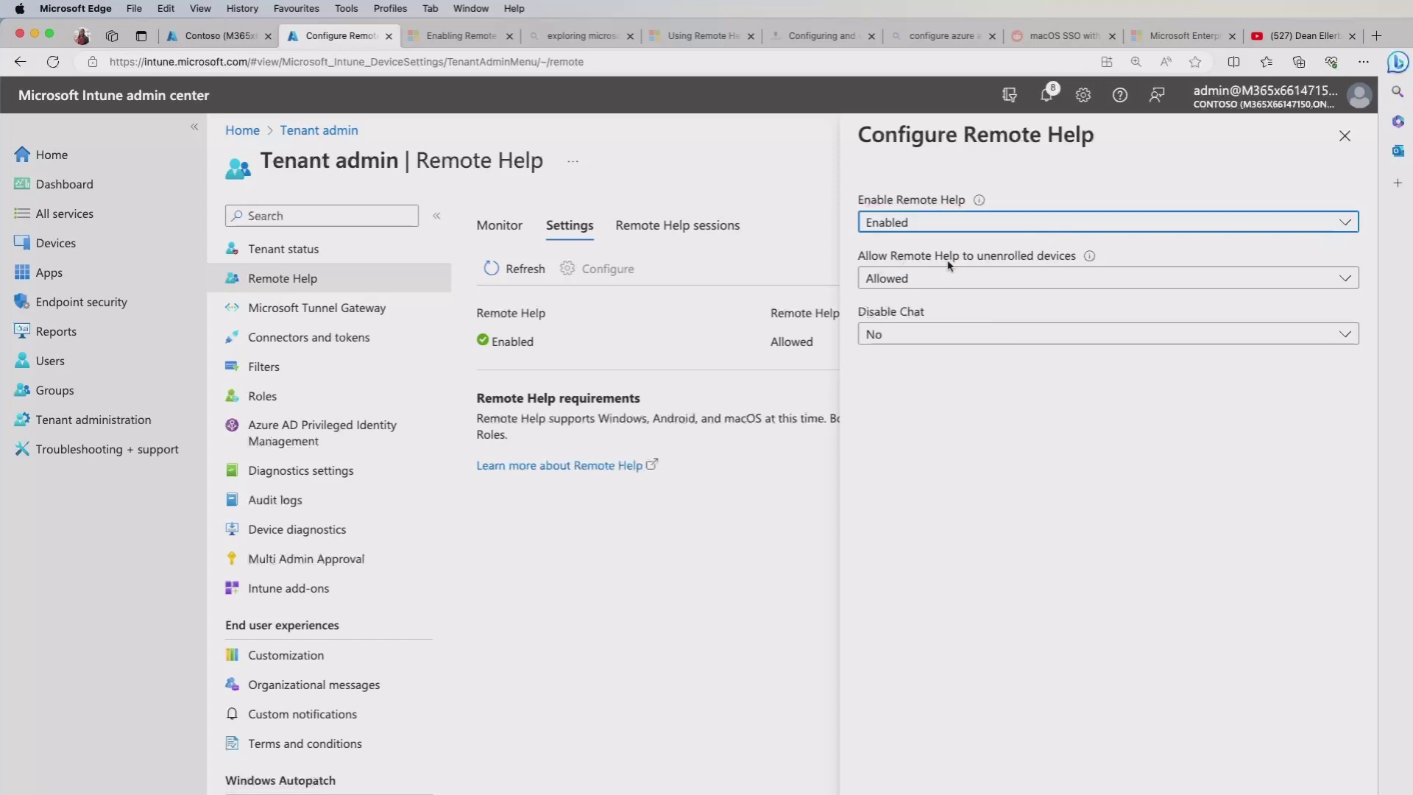
mouse_move(1088, 265)
left_click(948, 337)
left_click(948, 338)
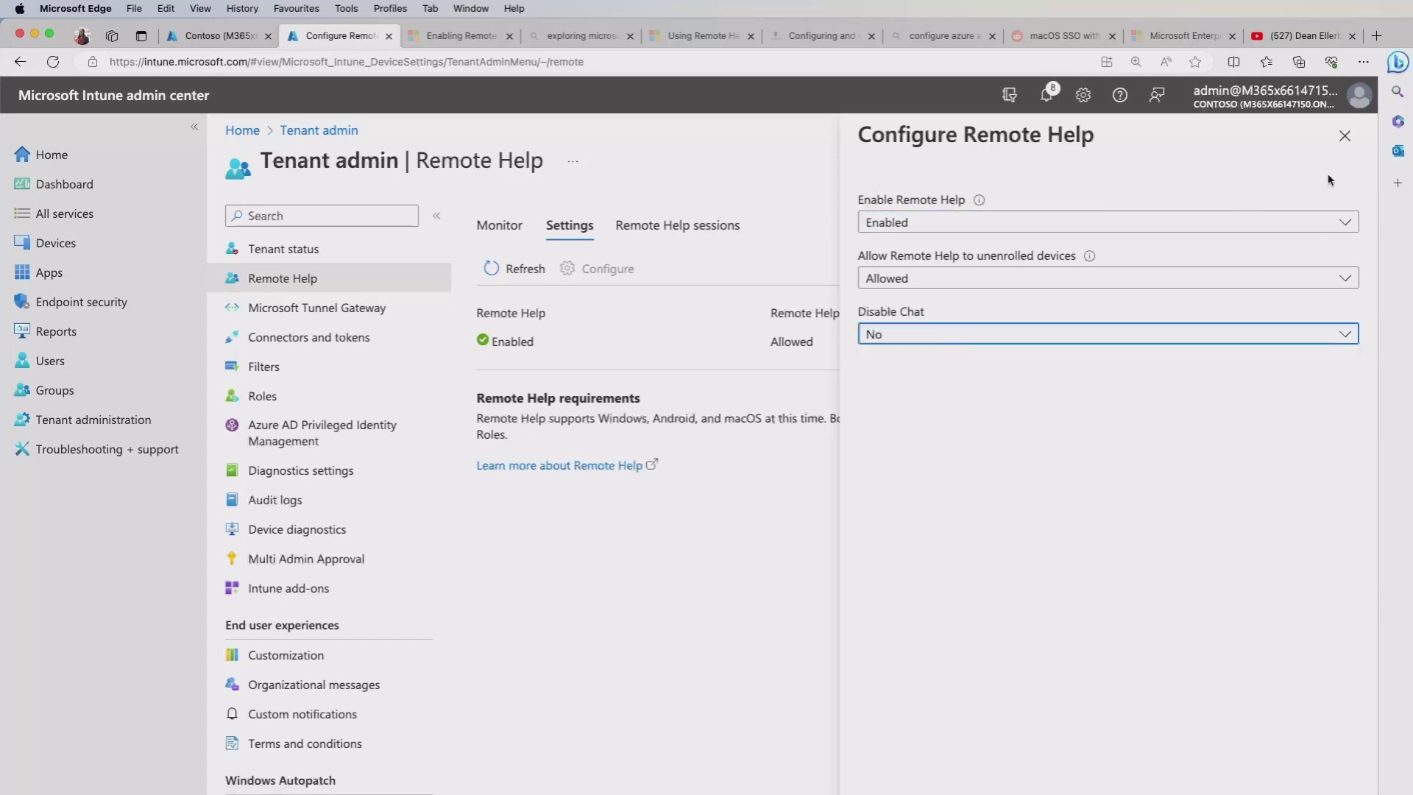
left_click(1345, 135)
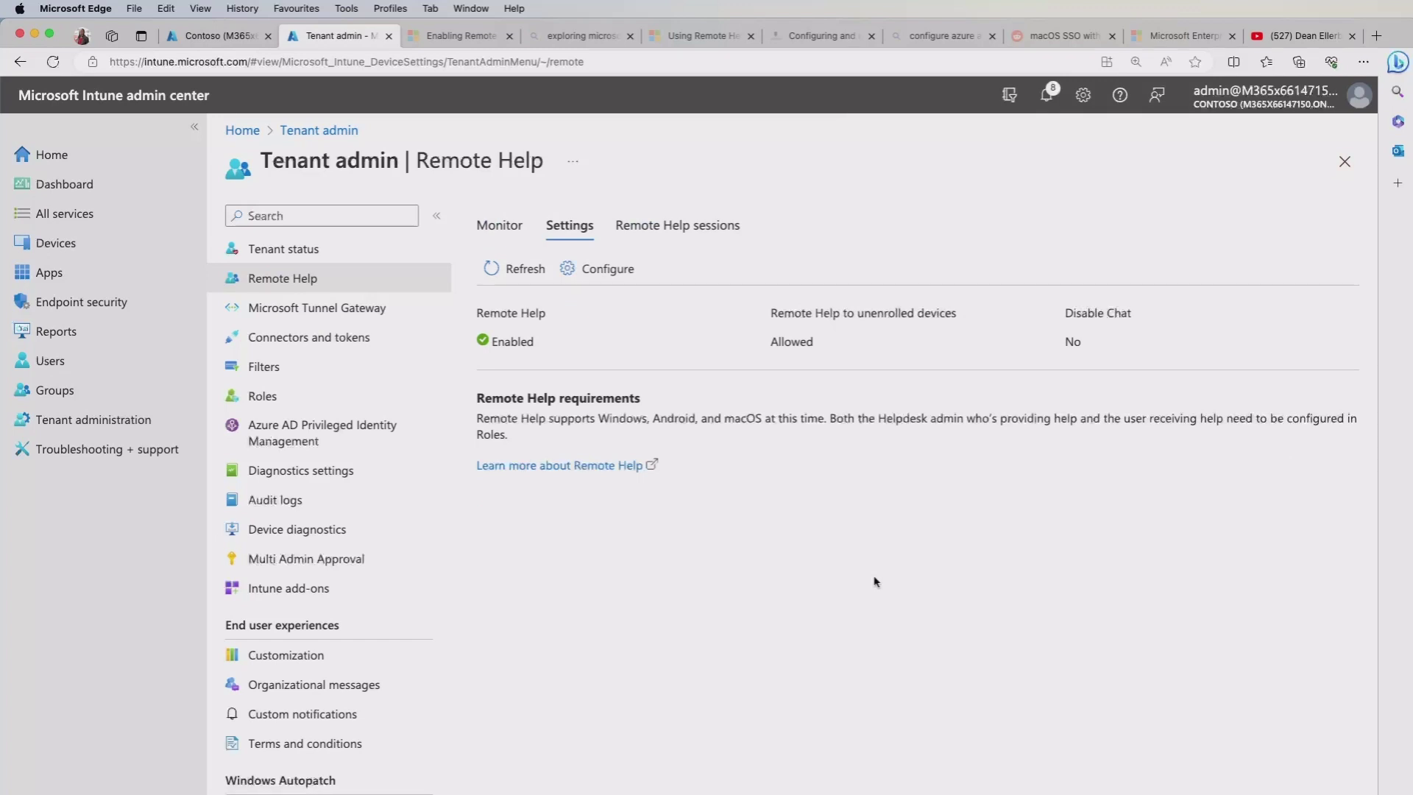
List the Remote Help sessions history, showing five past Android sessions on one device.
left_click(676, 232)
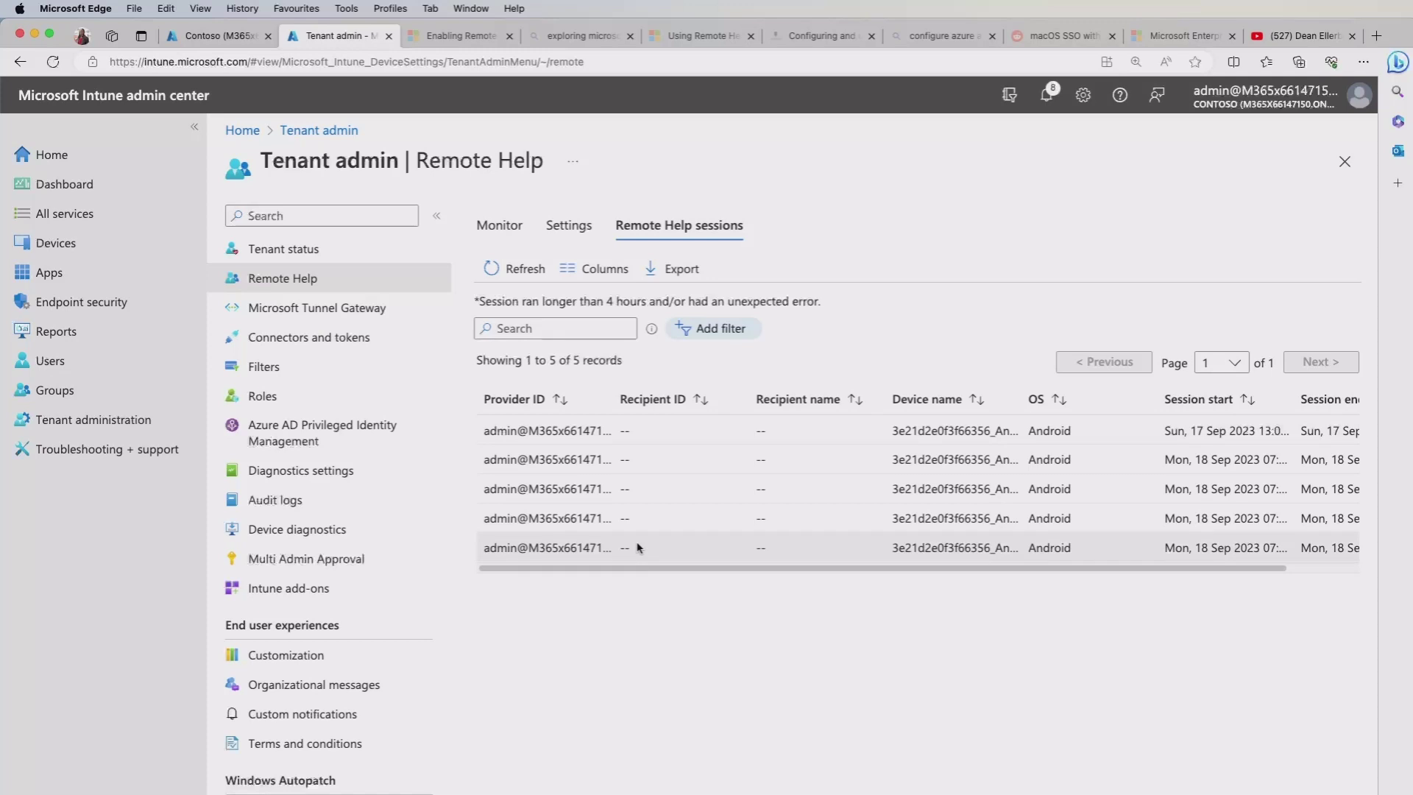
Show the helper user's license assignments: Enterprise Mobility + Security E5 and Microsoft Intune Remote Help checked.
left_click(48, 361)
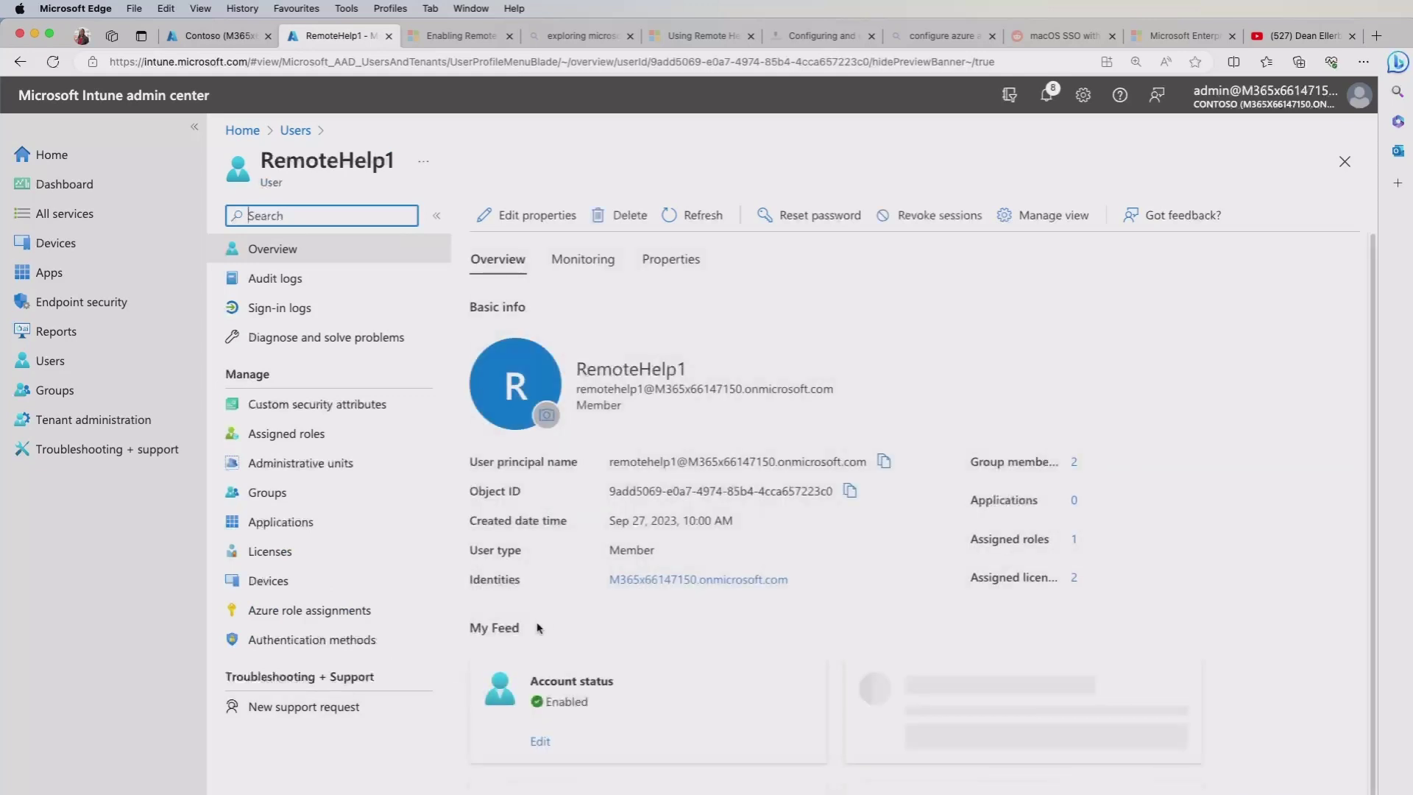
left_click(286, 553)
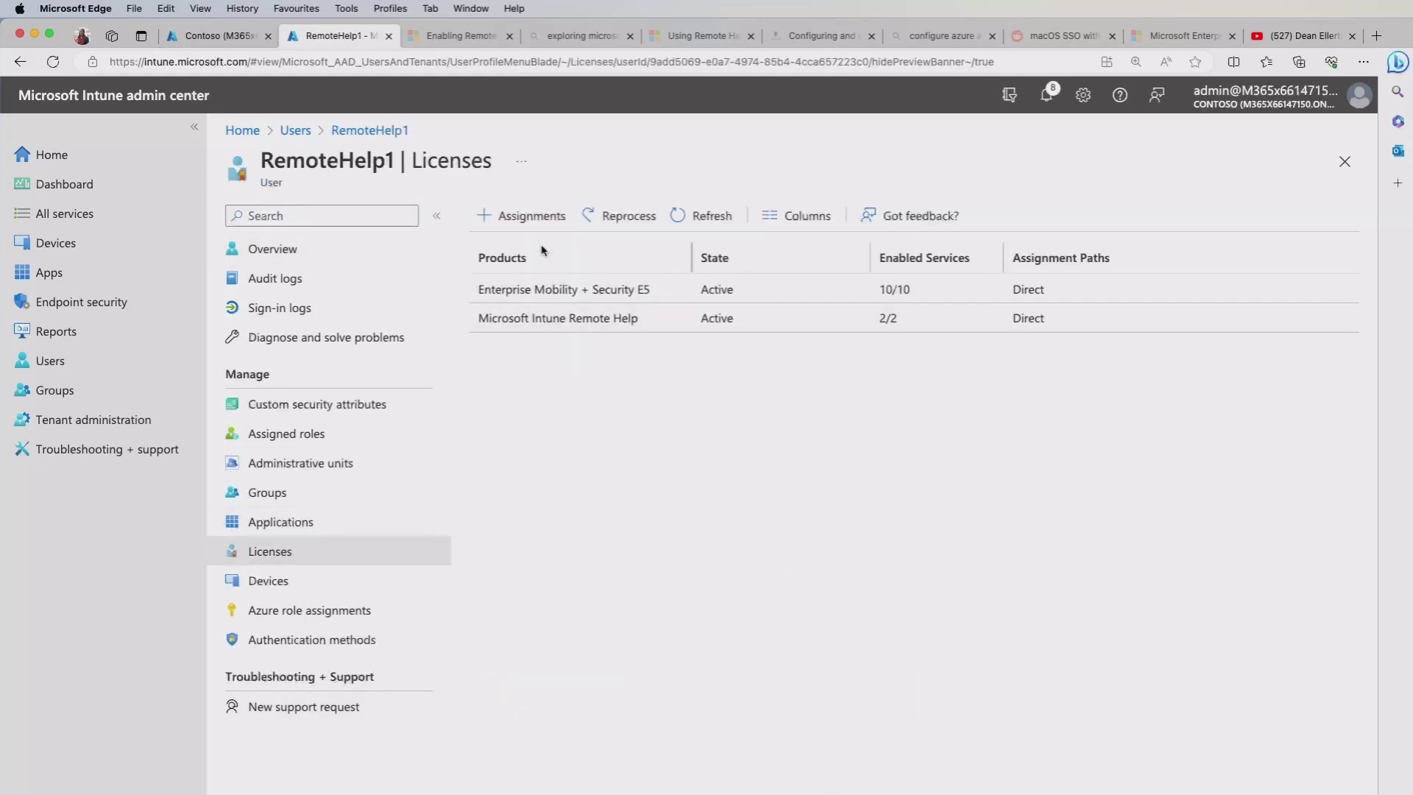
left_click(524, 216)
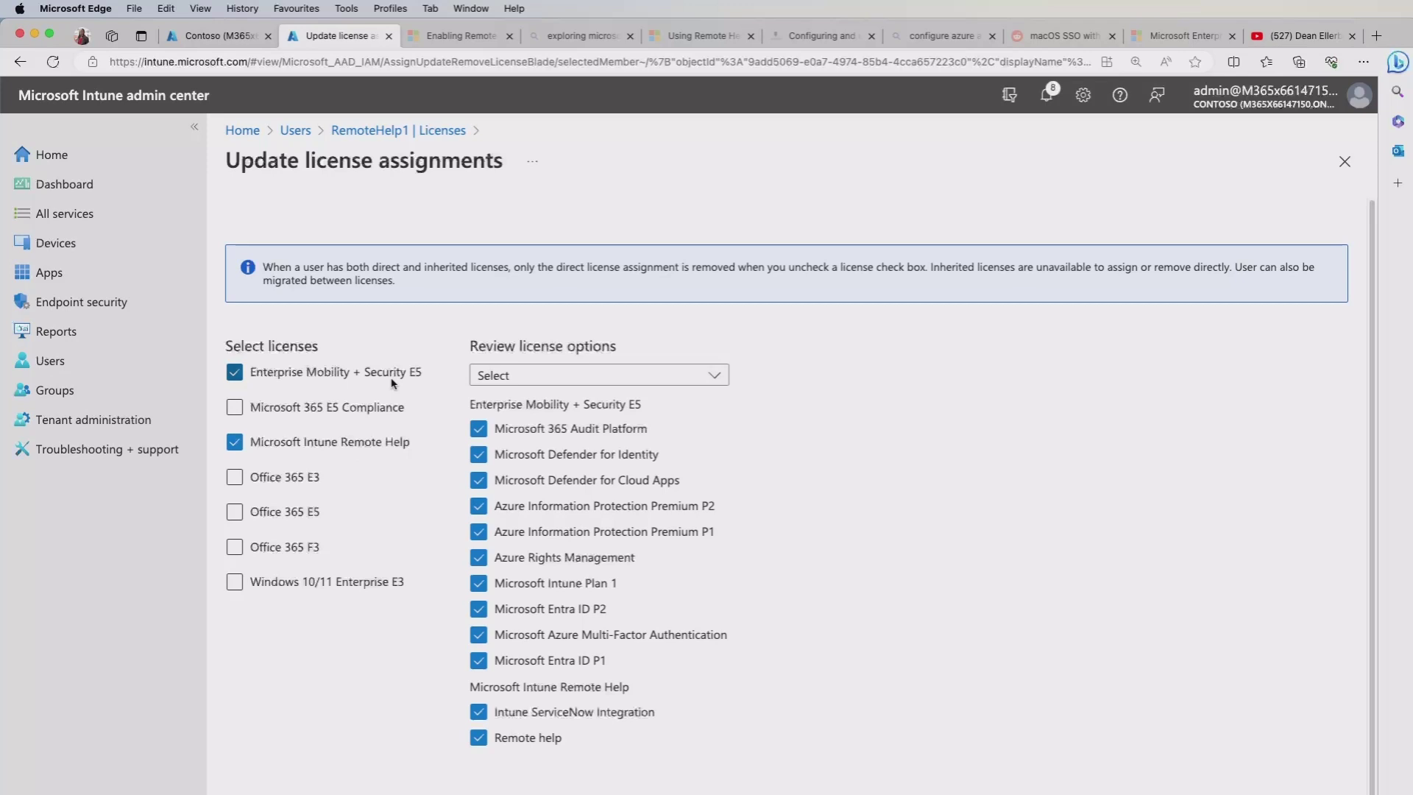
key("super+Tab")
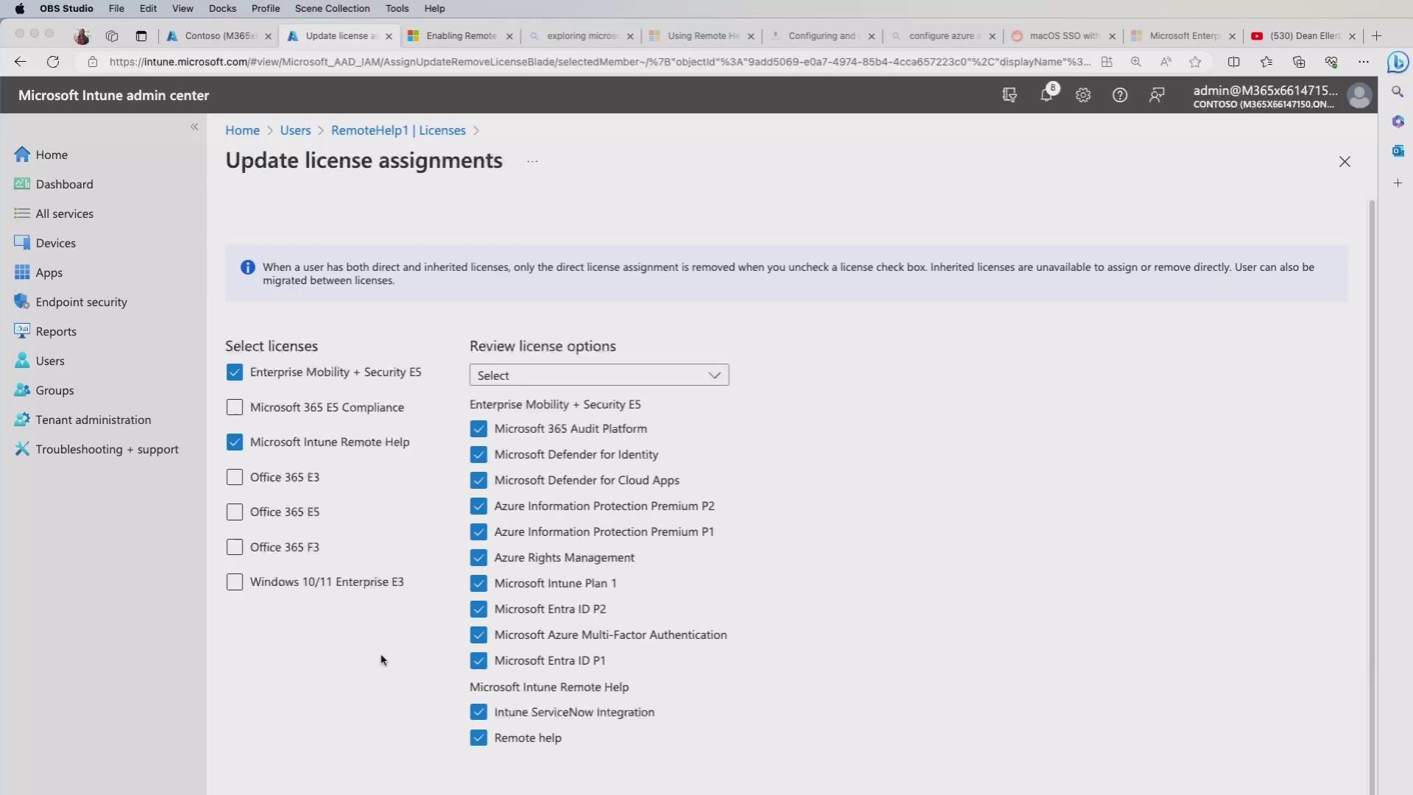
Show the Help Desk Operator role's Remote Help app permissions: View screen, Elevation, Unattended control, Take full control.
left_click(70, 422)
left_click(69, 421)
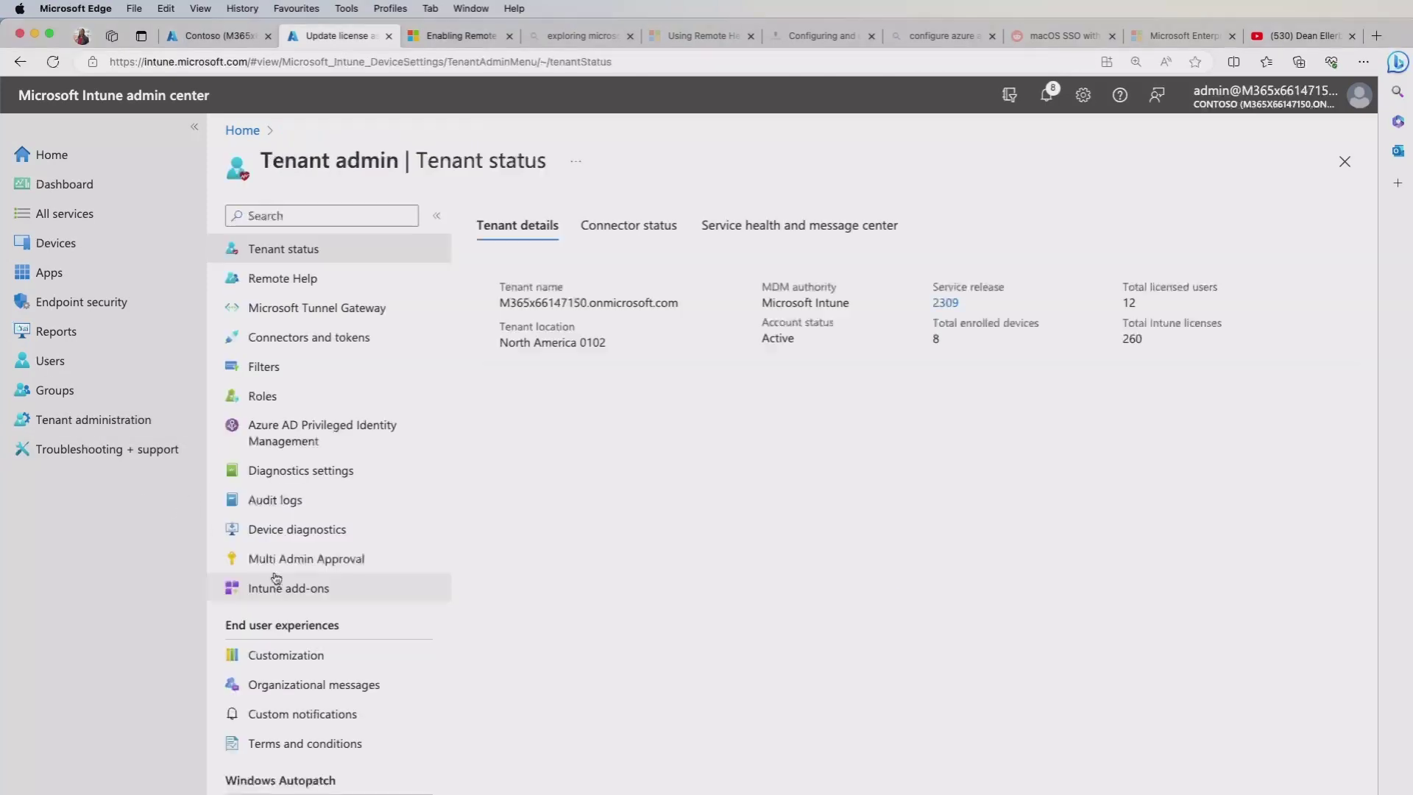
left_click(263, 396)
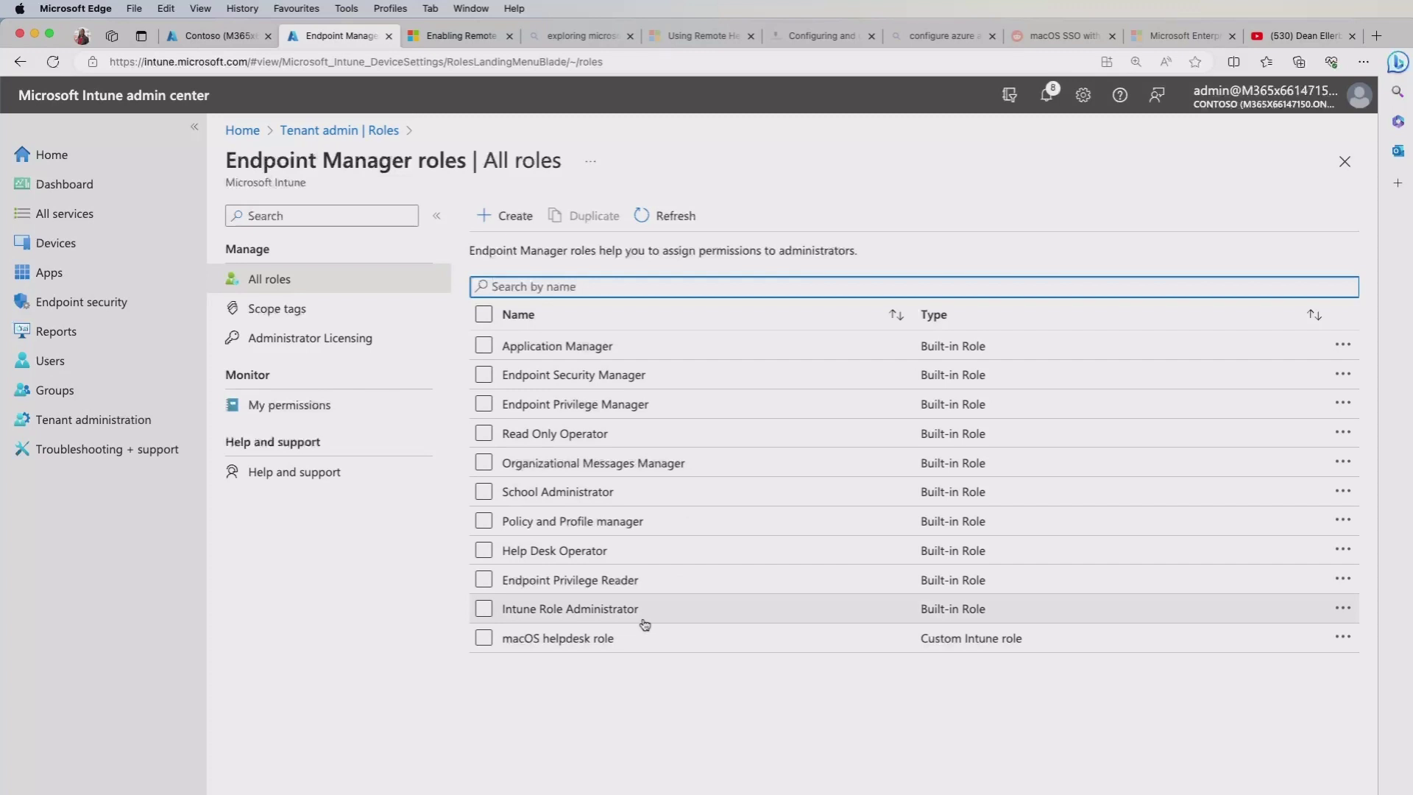
left_click(566, 552)
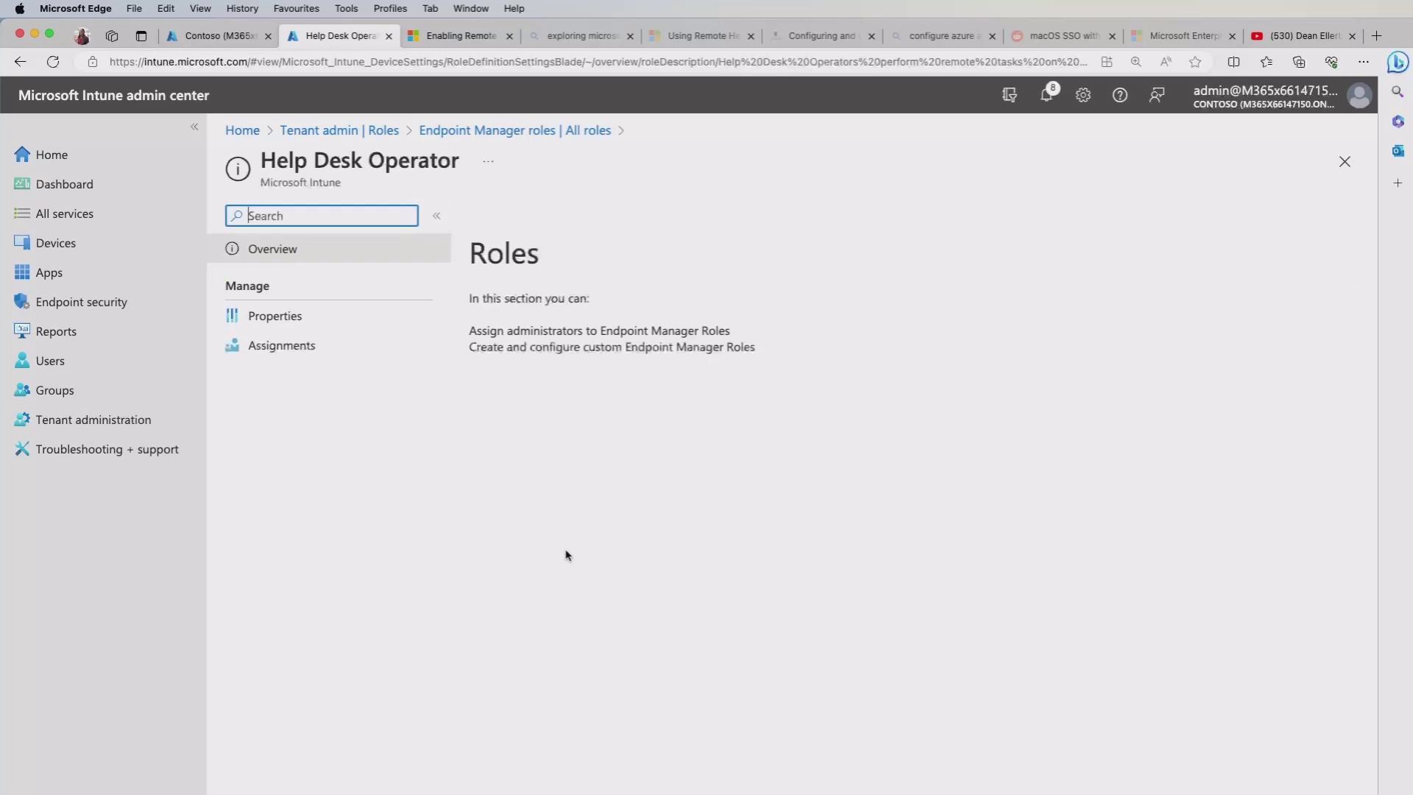
left_click(283, 321)
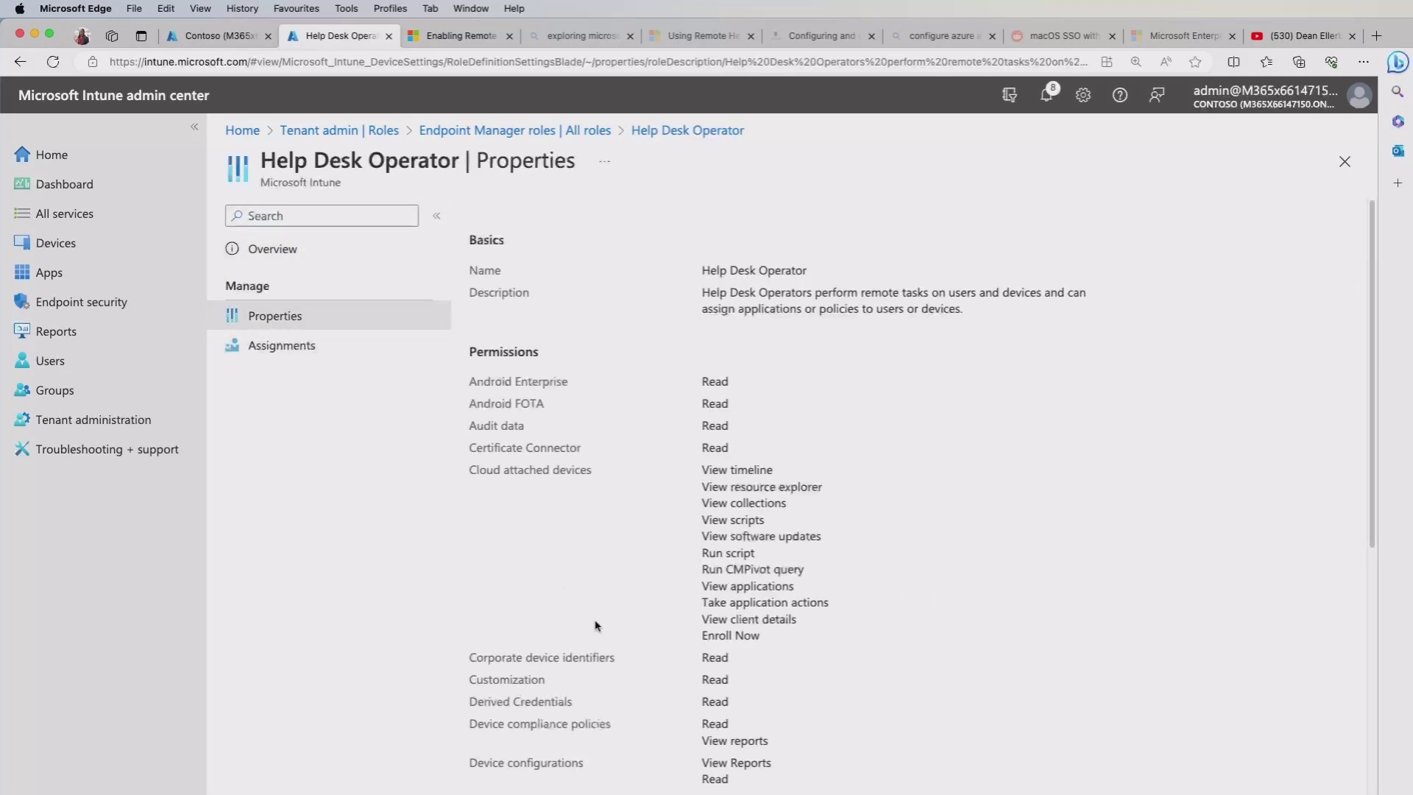
scroll(596, 626, "down", 6)
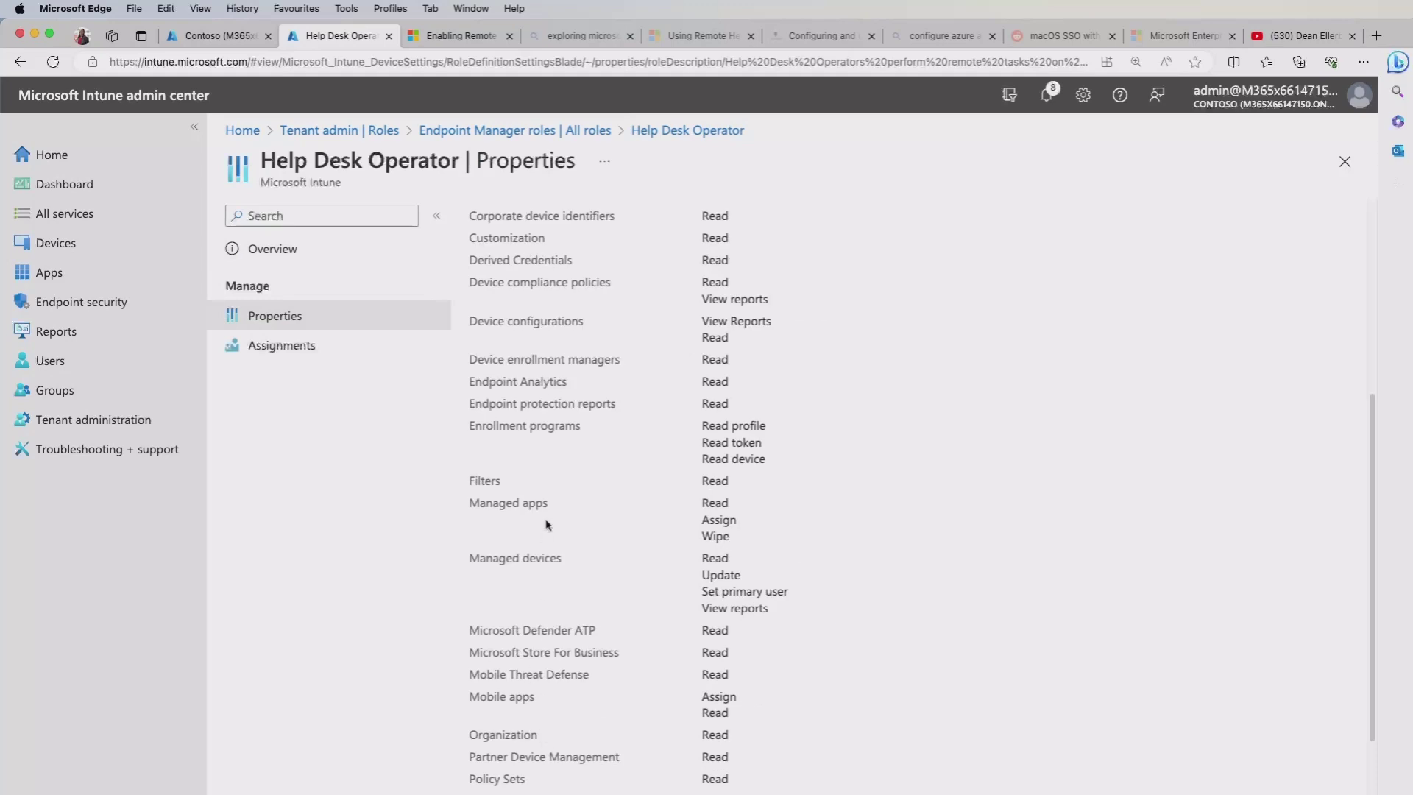
scroll(515, 780, "down", 3)
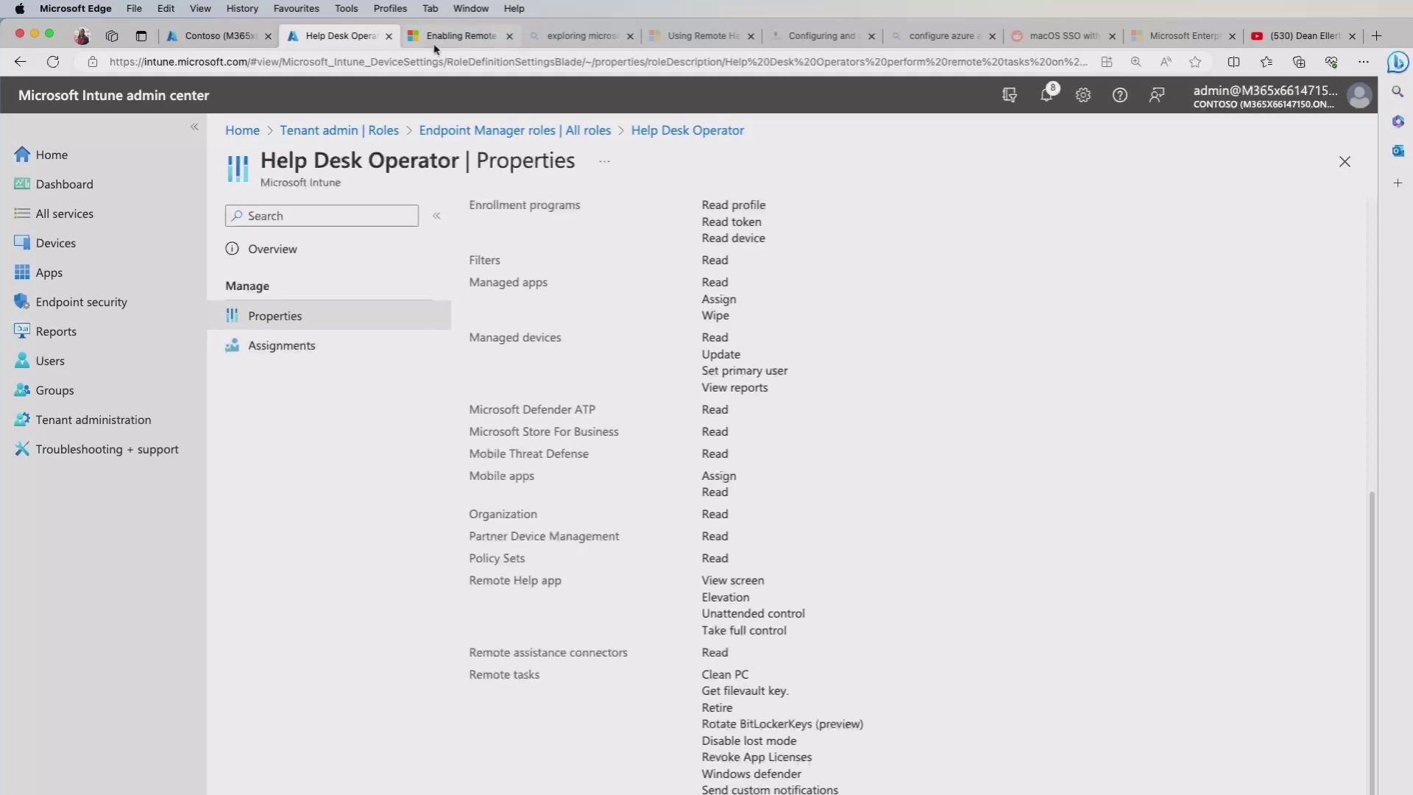
Show the Tech Community article's role-based access controls section for Remote Help helpers.
left_click(452, 42)
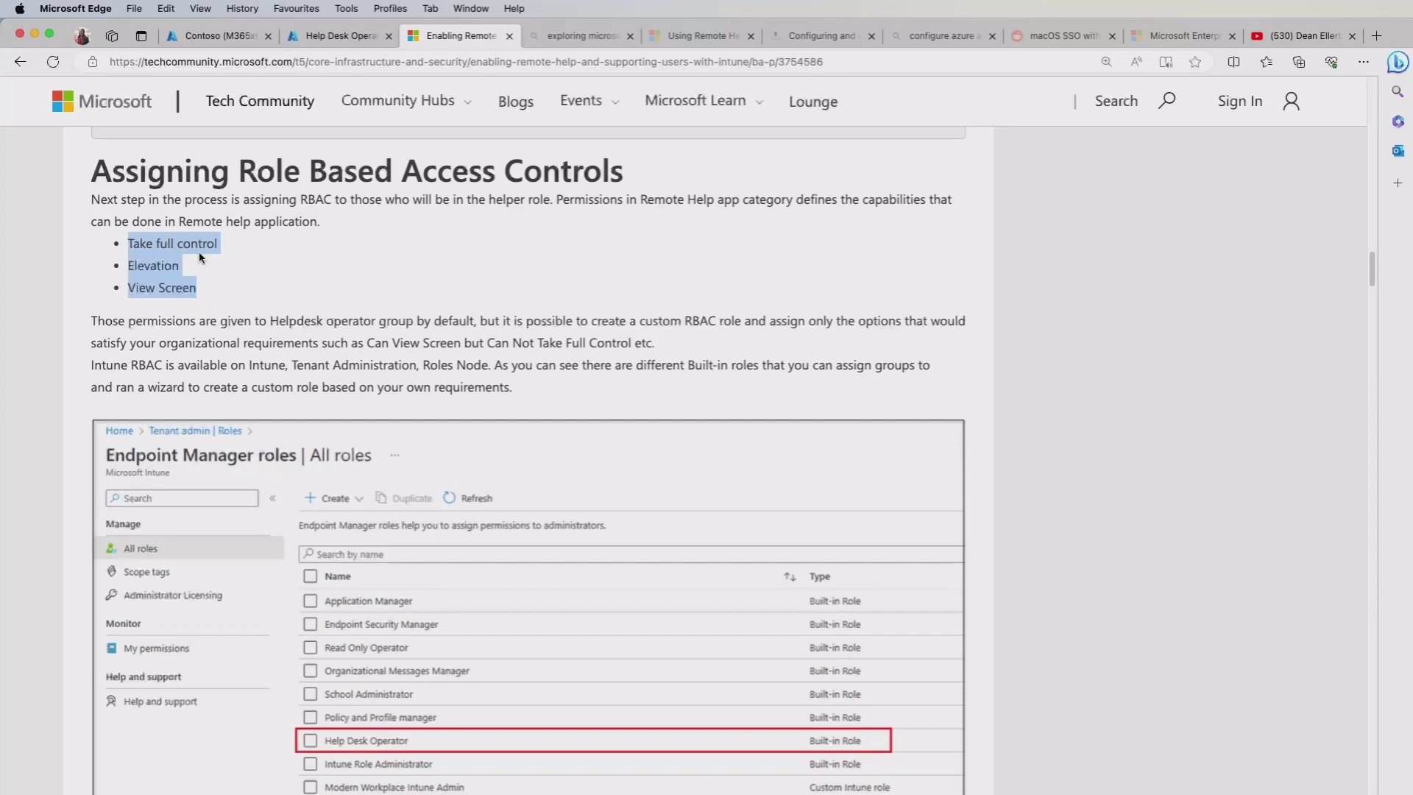
Return to the Intune admin center and open Tenant administration > Roles.
left_click(342, 39)
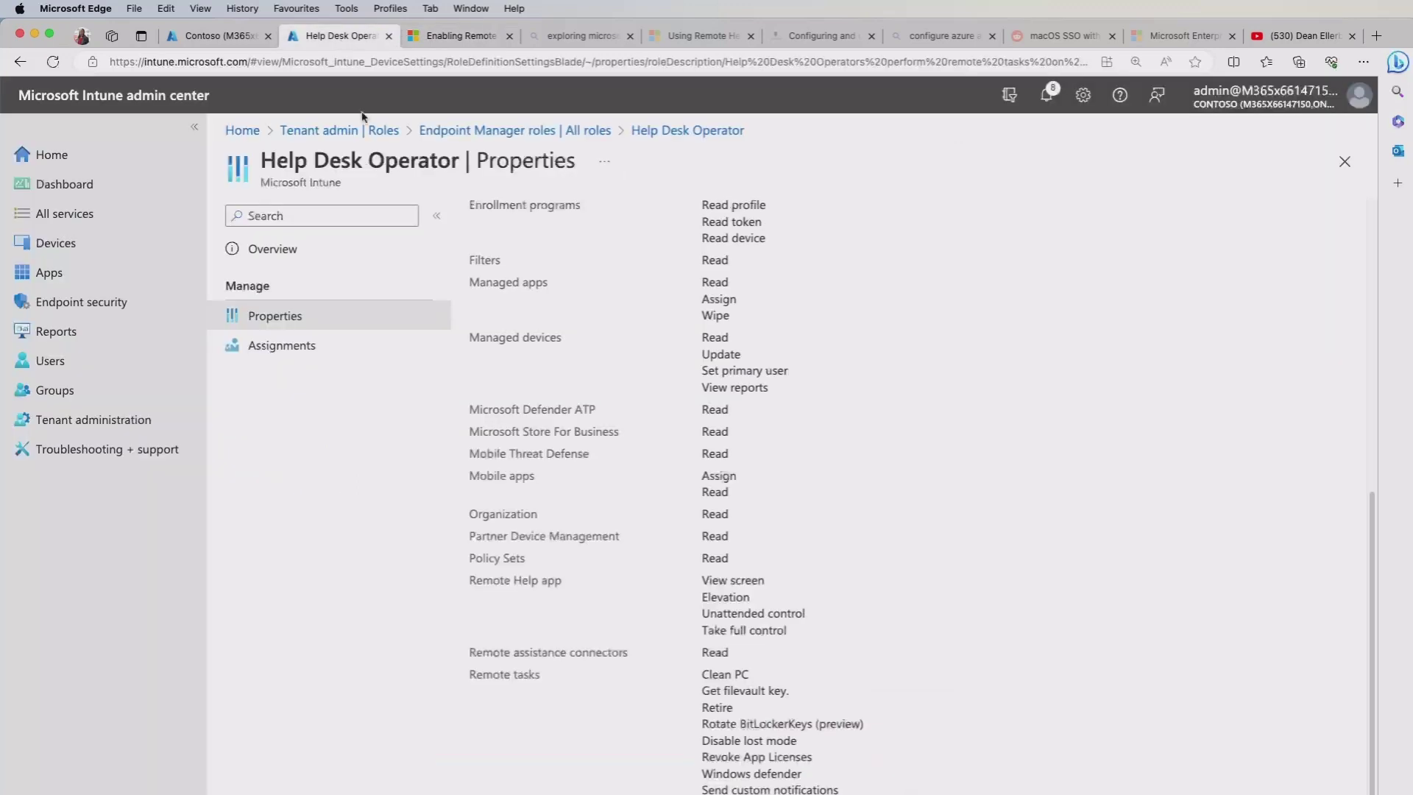
left_click(87, 425)
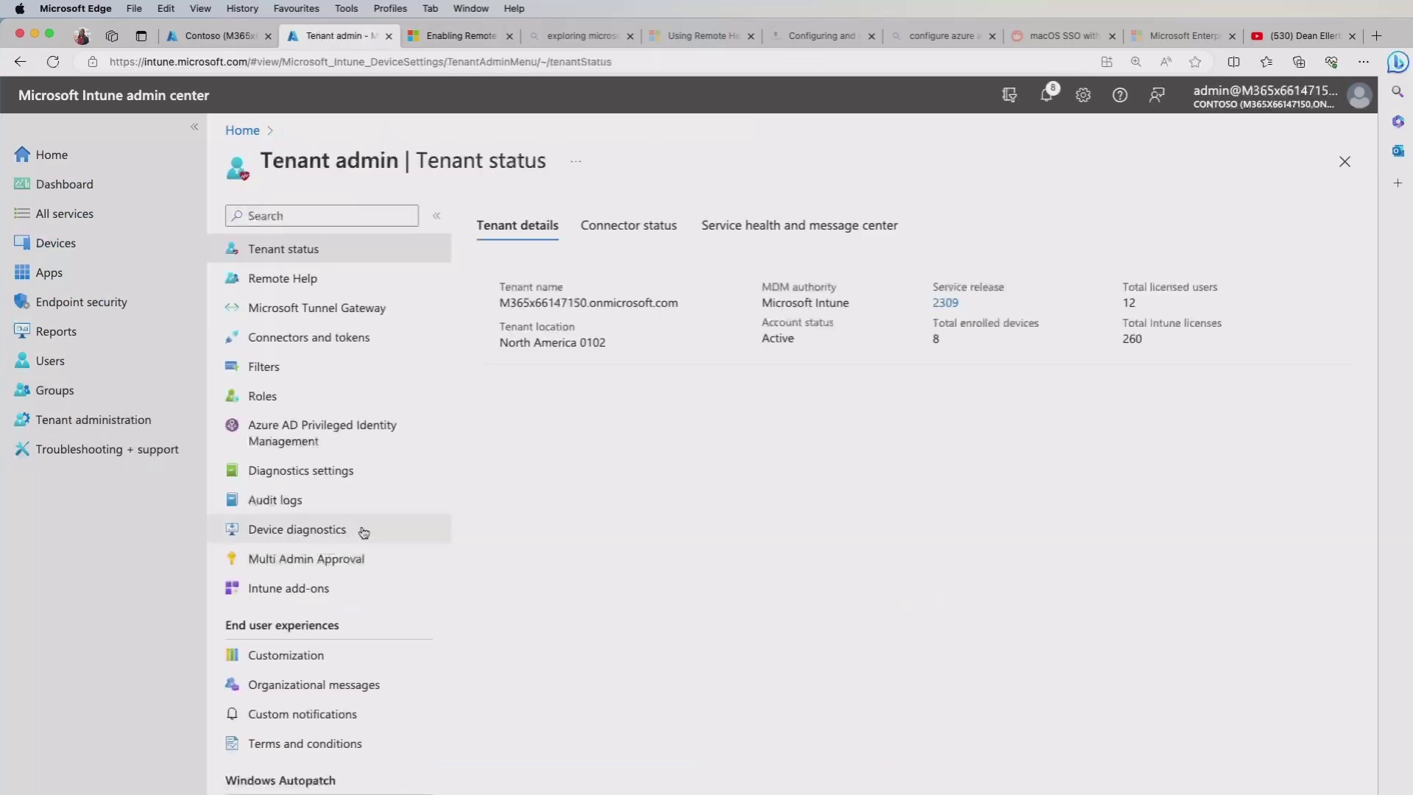
left_click(304, 394)
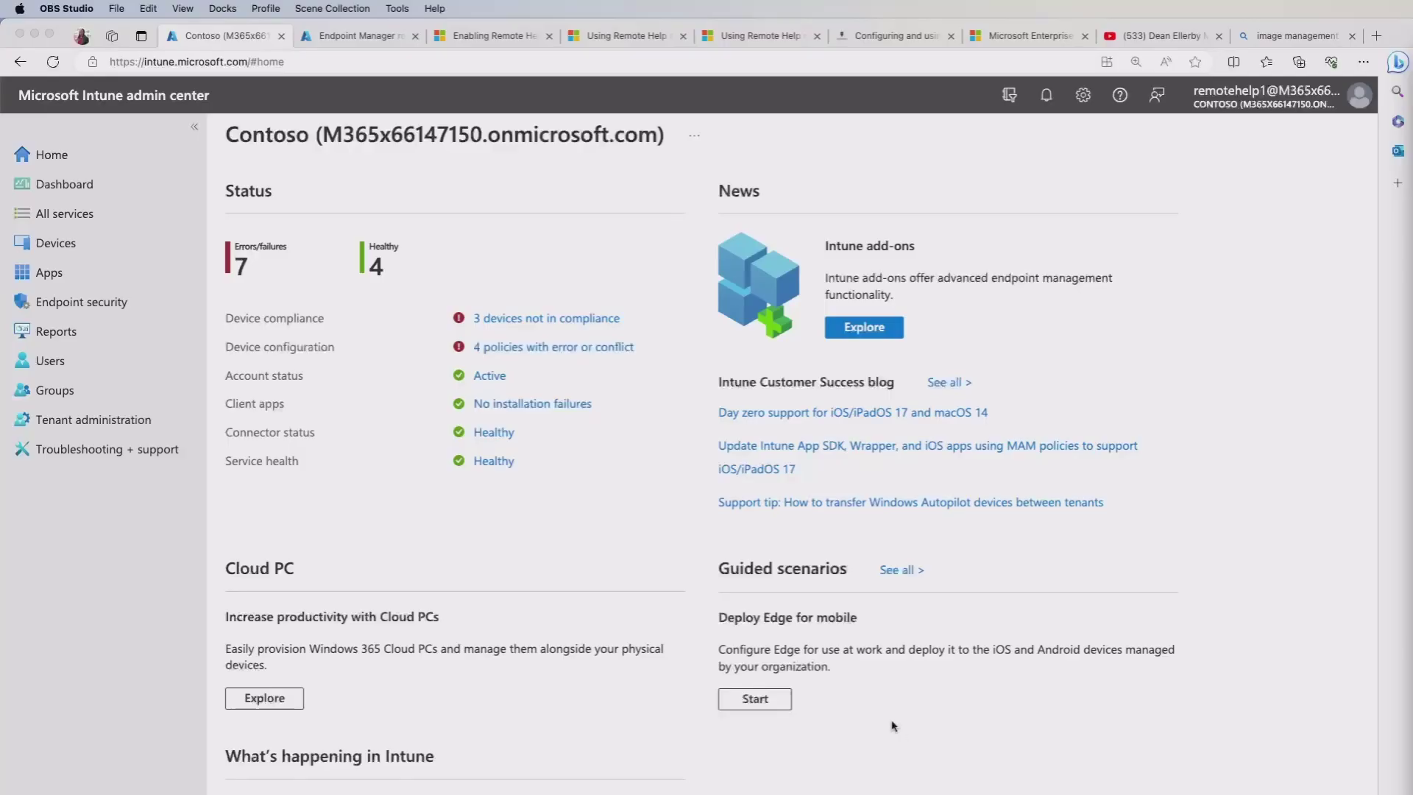
Open the Mac Studio's overview page from the macOS devices list.
left_click(69, 245)
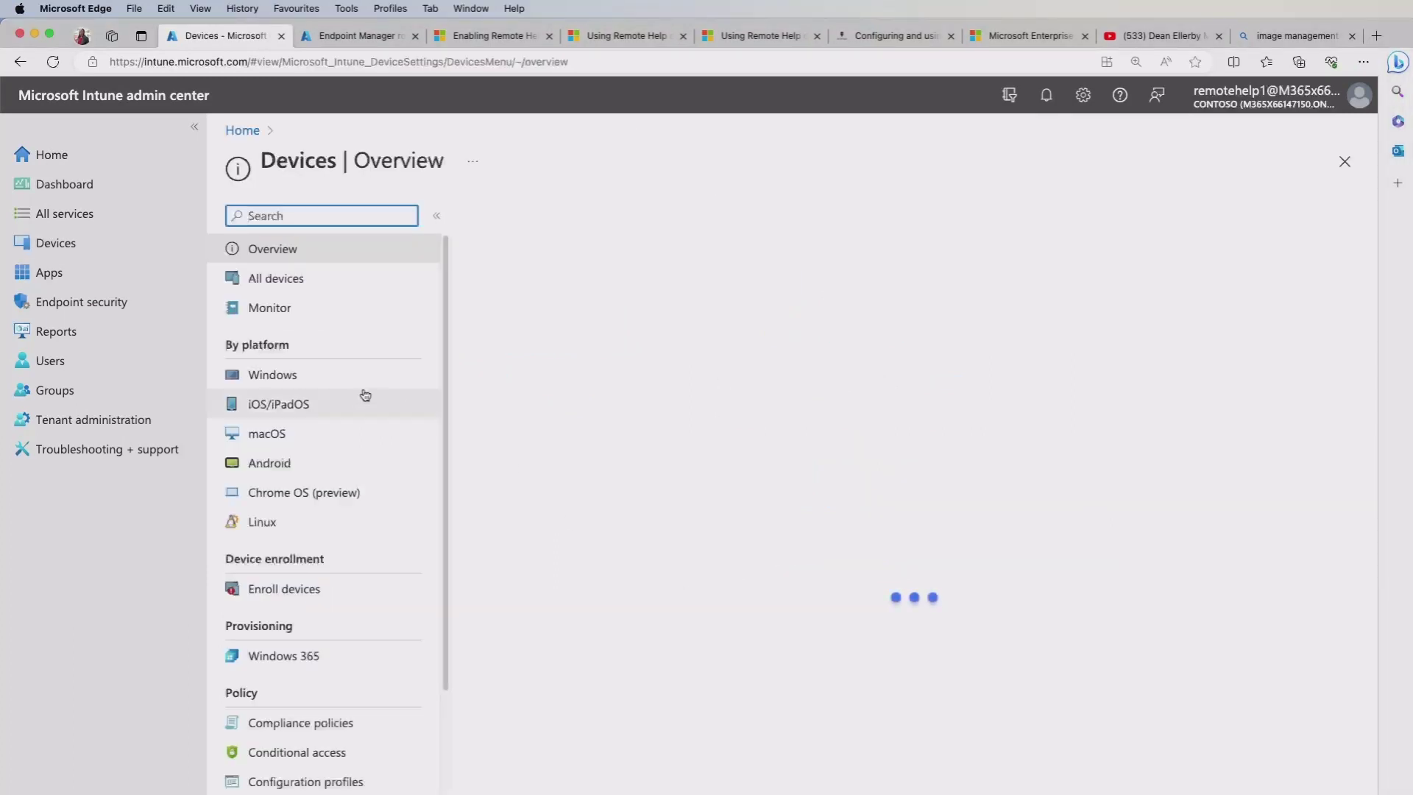
left_click(331, 434)
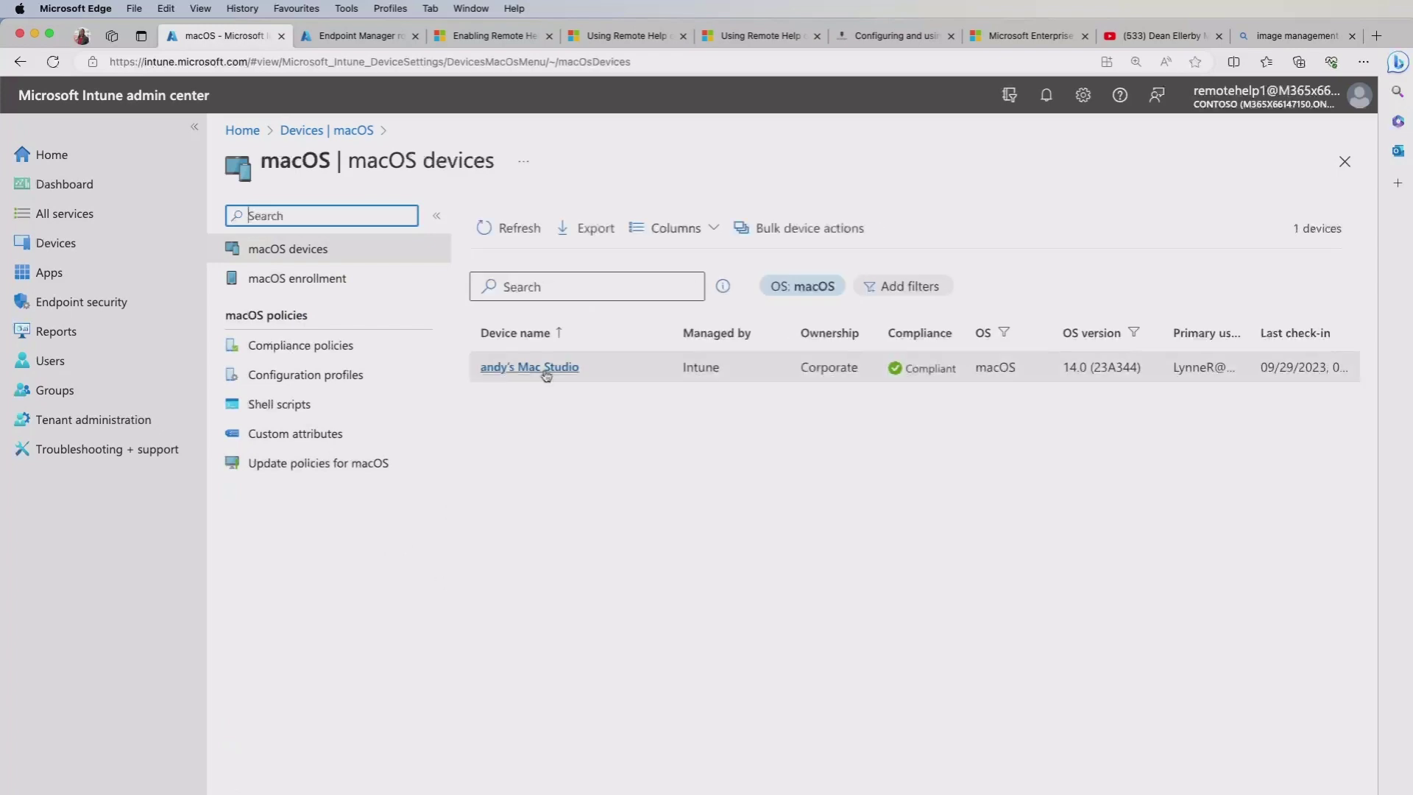
left_click(551, 368)
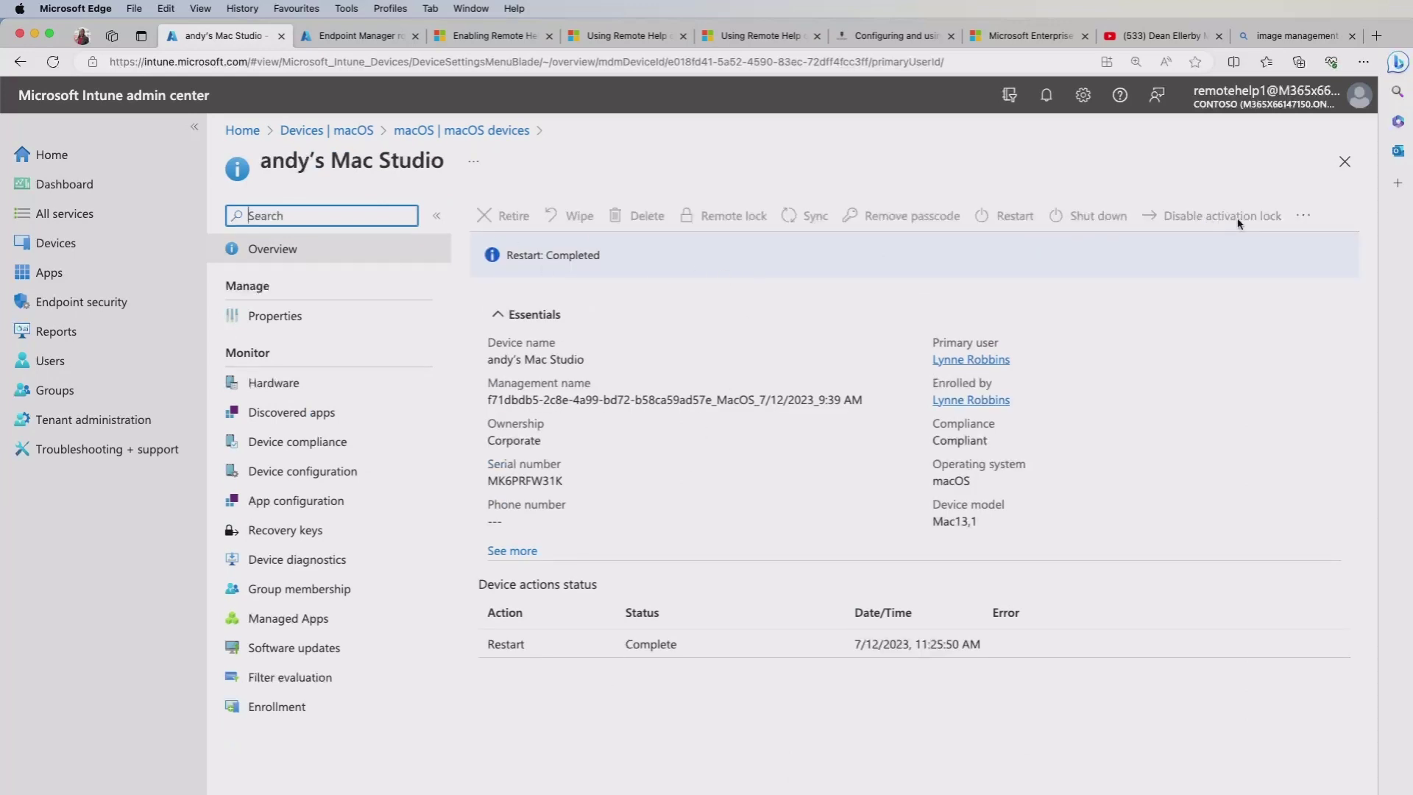
Start a new remote assistance session for the Mac Studio from the '...' menu.
left_click(1304, 219)
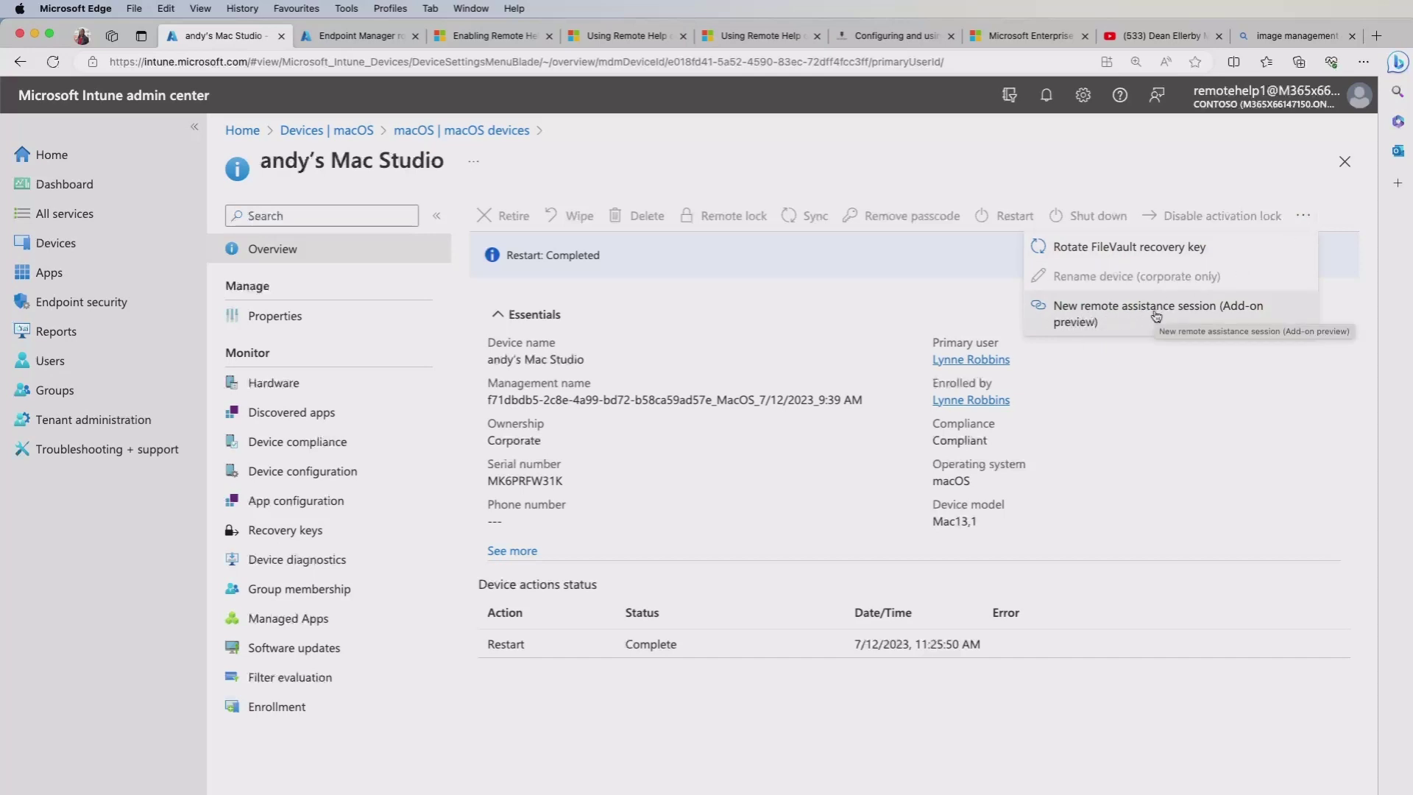
left_click(1087, 323)
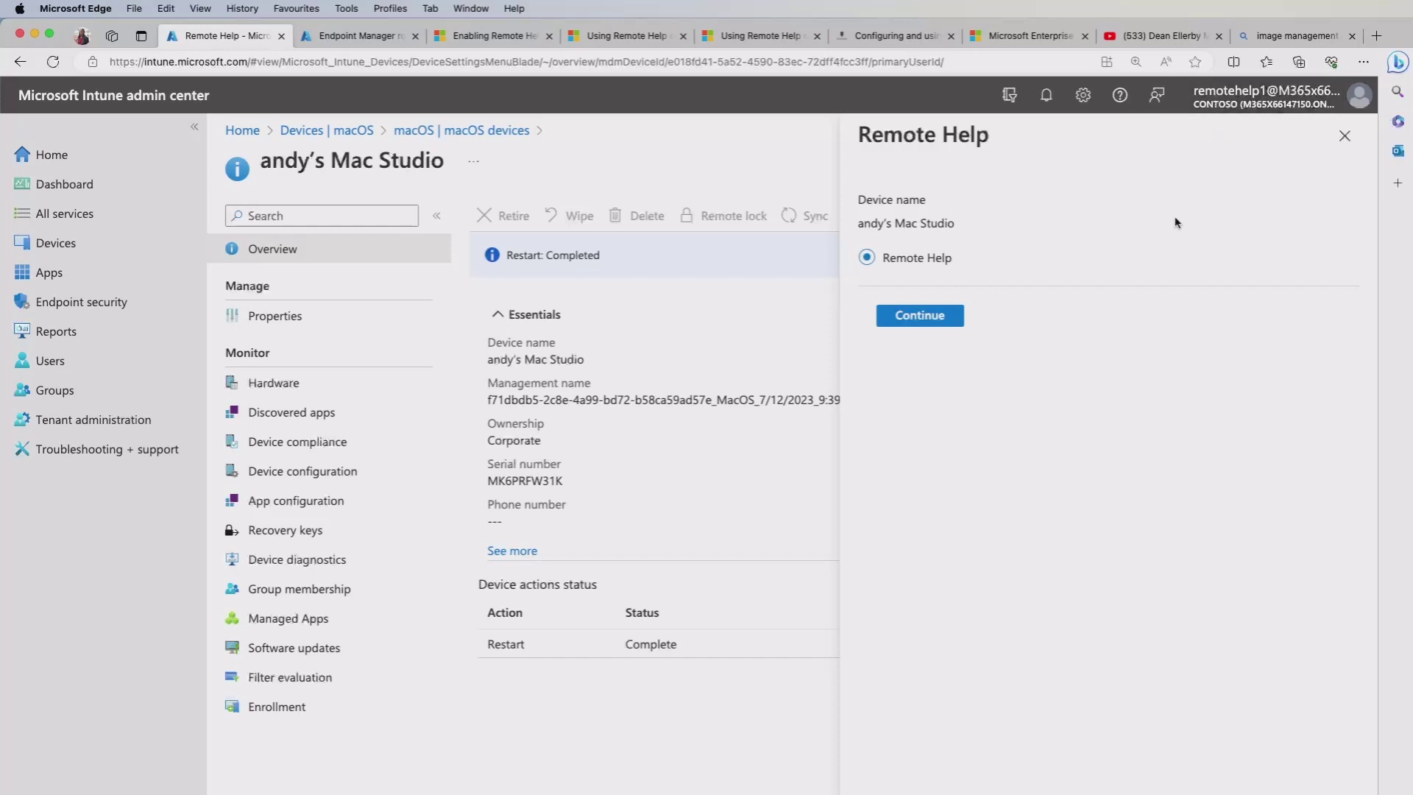
Continue in the Remote Help pane to launch the session in a new Remote Help tab.
left_click(916, 323)
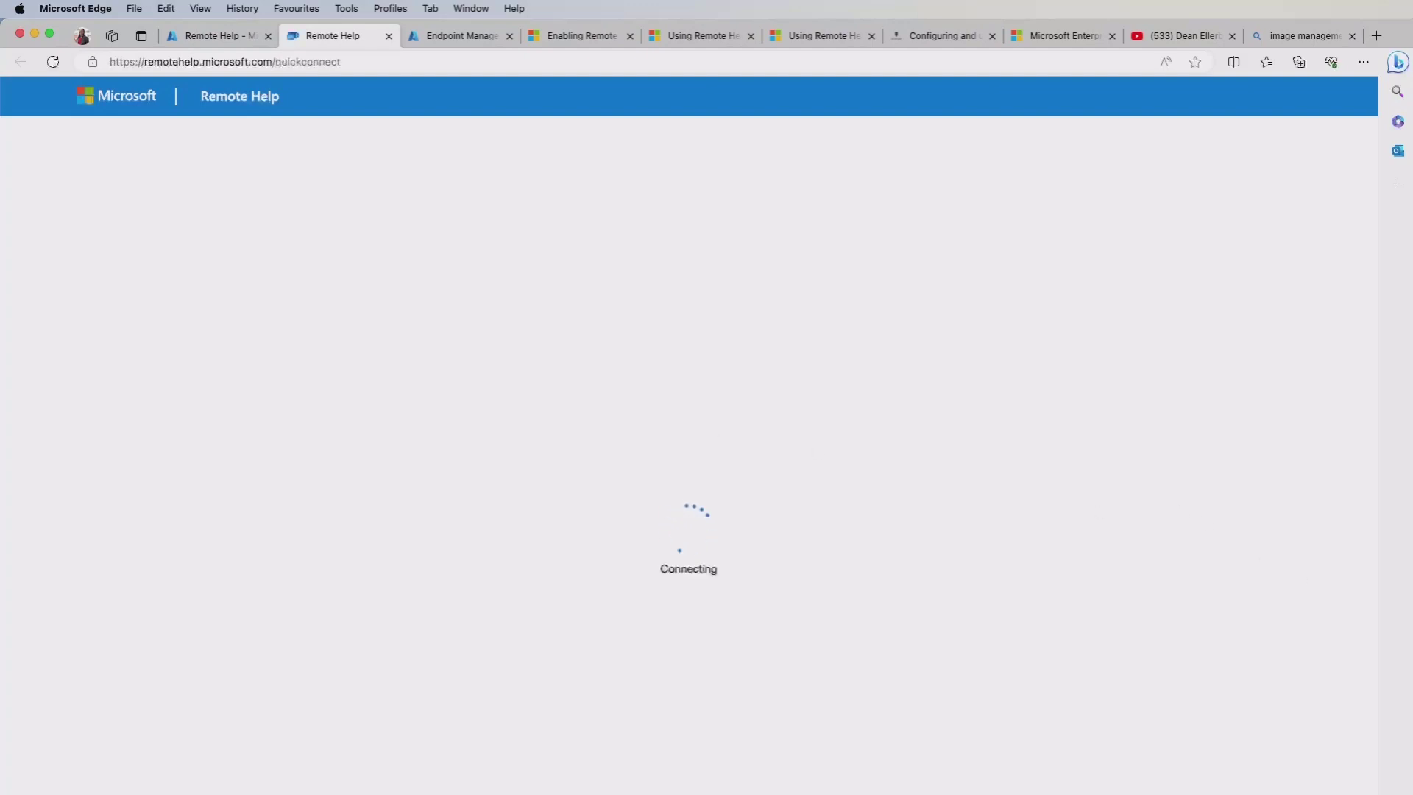
As the Mac user, open a new Chrome window and go to aka.ms/rh.
key("super+Tab")
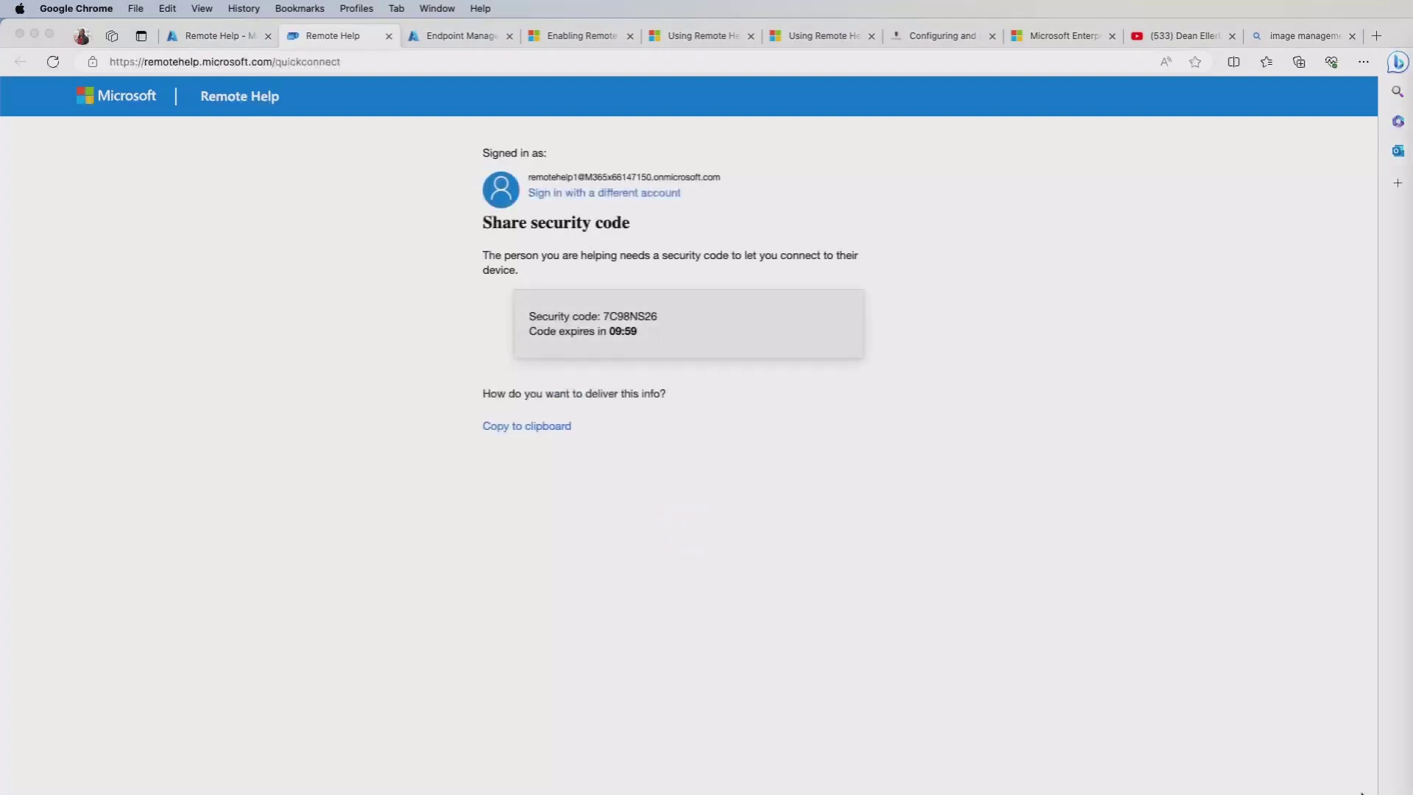
key("super+n")
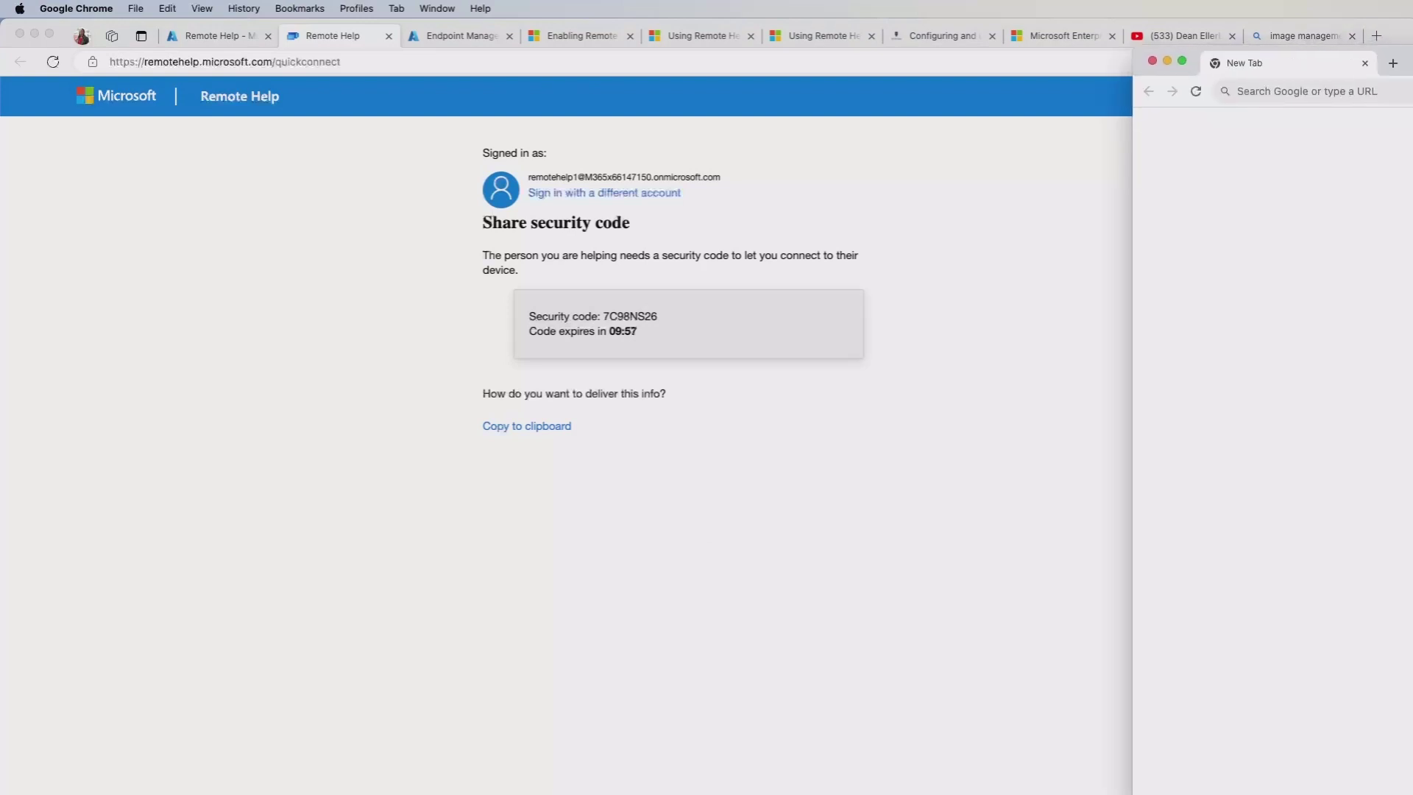
left_click_drag(1251, 56, 699, 63)
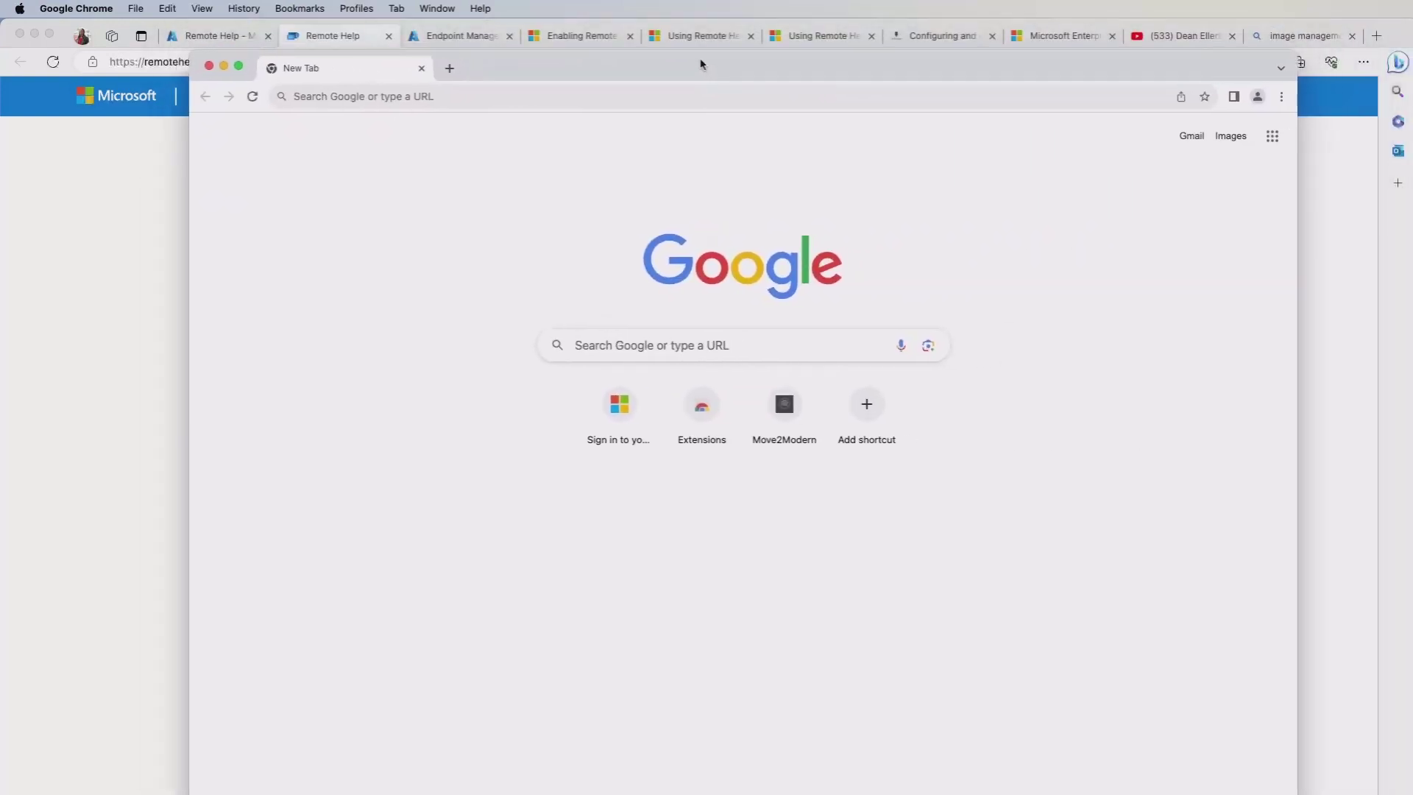
left_click(503, 96)
type("aka.ms/rh")
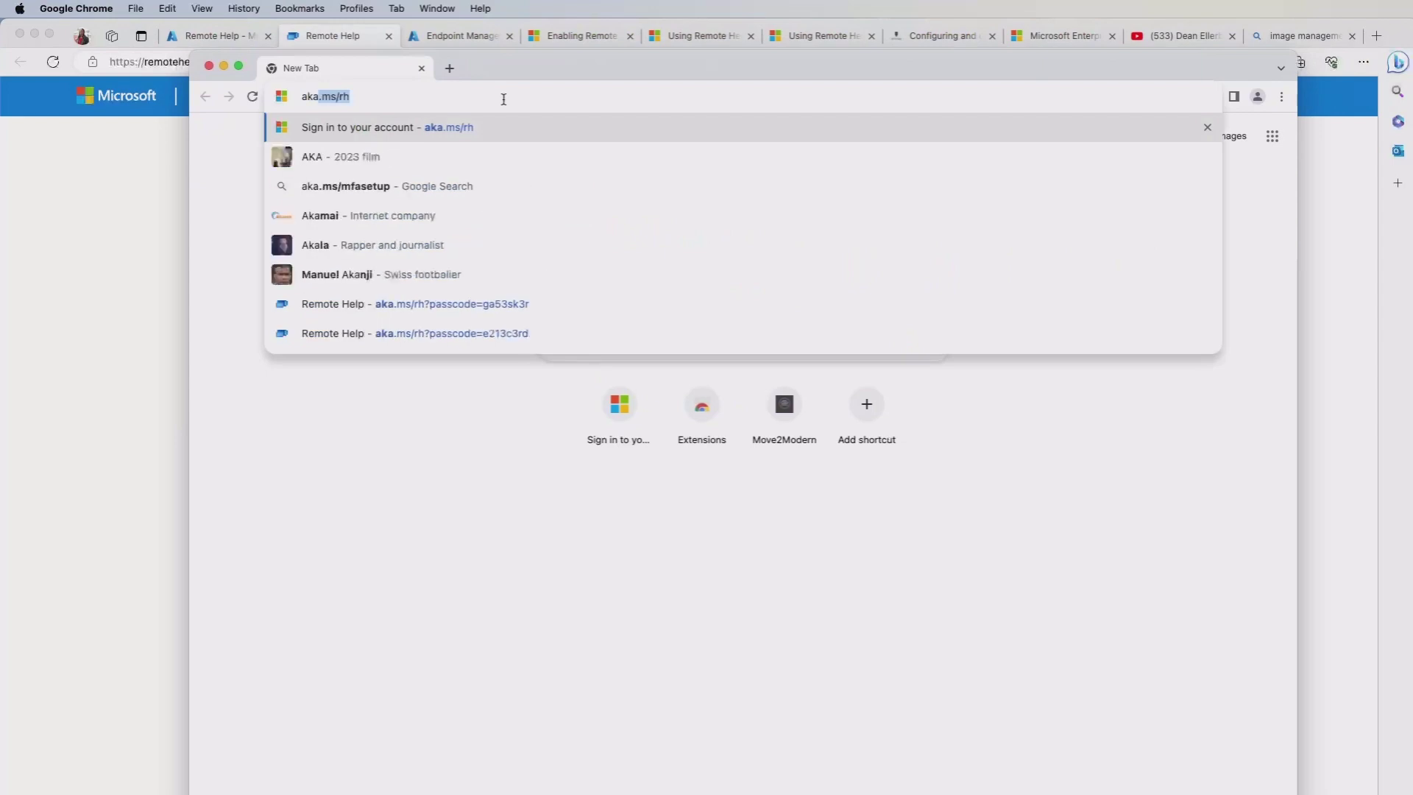
key("Return")
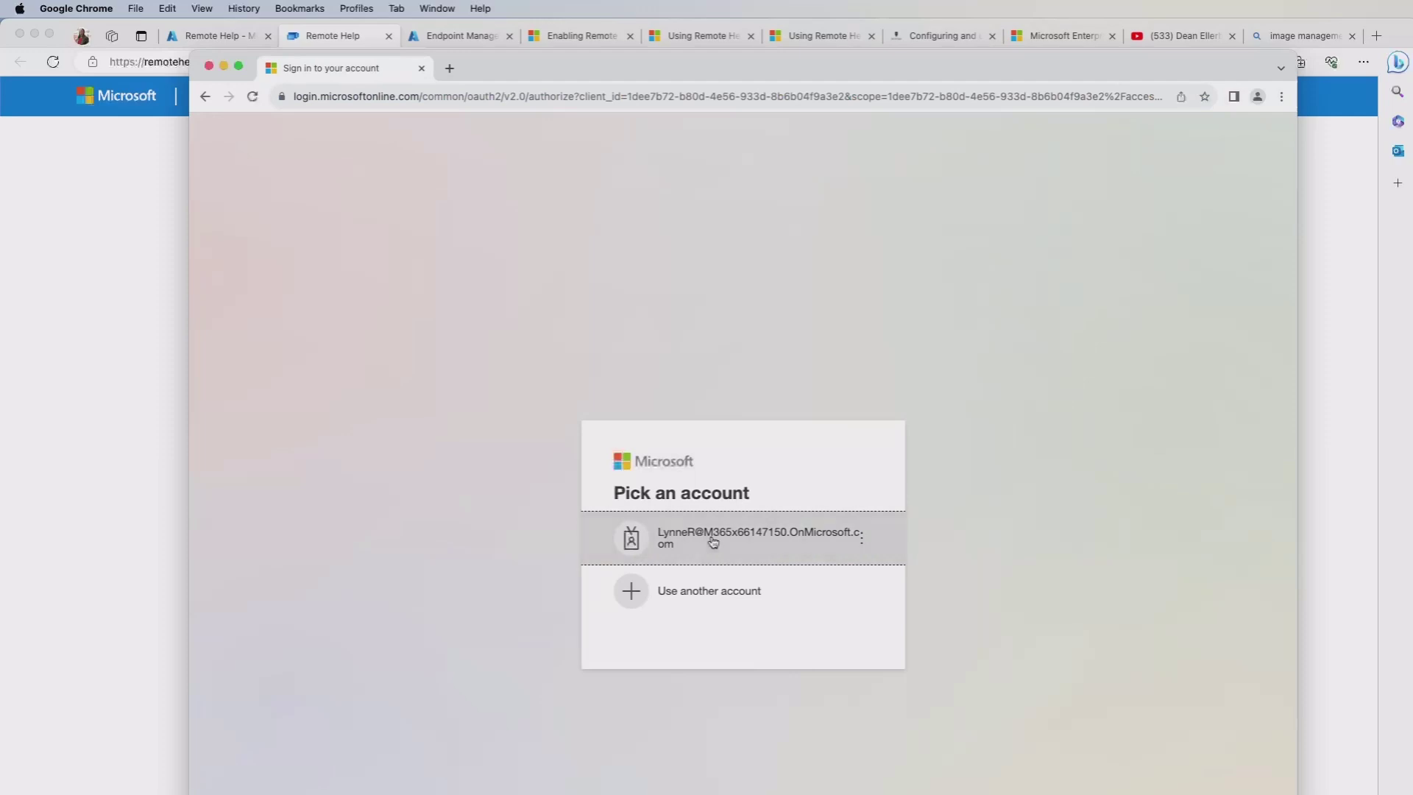
Sign in with the Mac user's account and decline staying signed in.
left_click(710, 541)
left_click(814, 622)
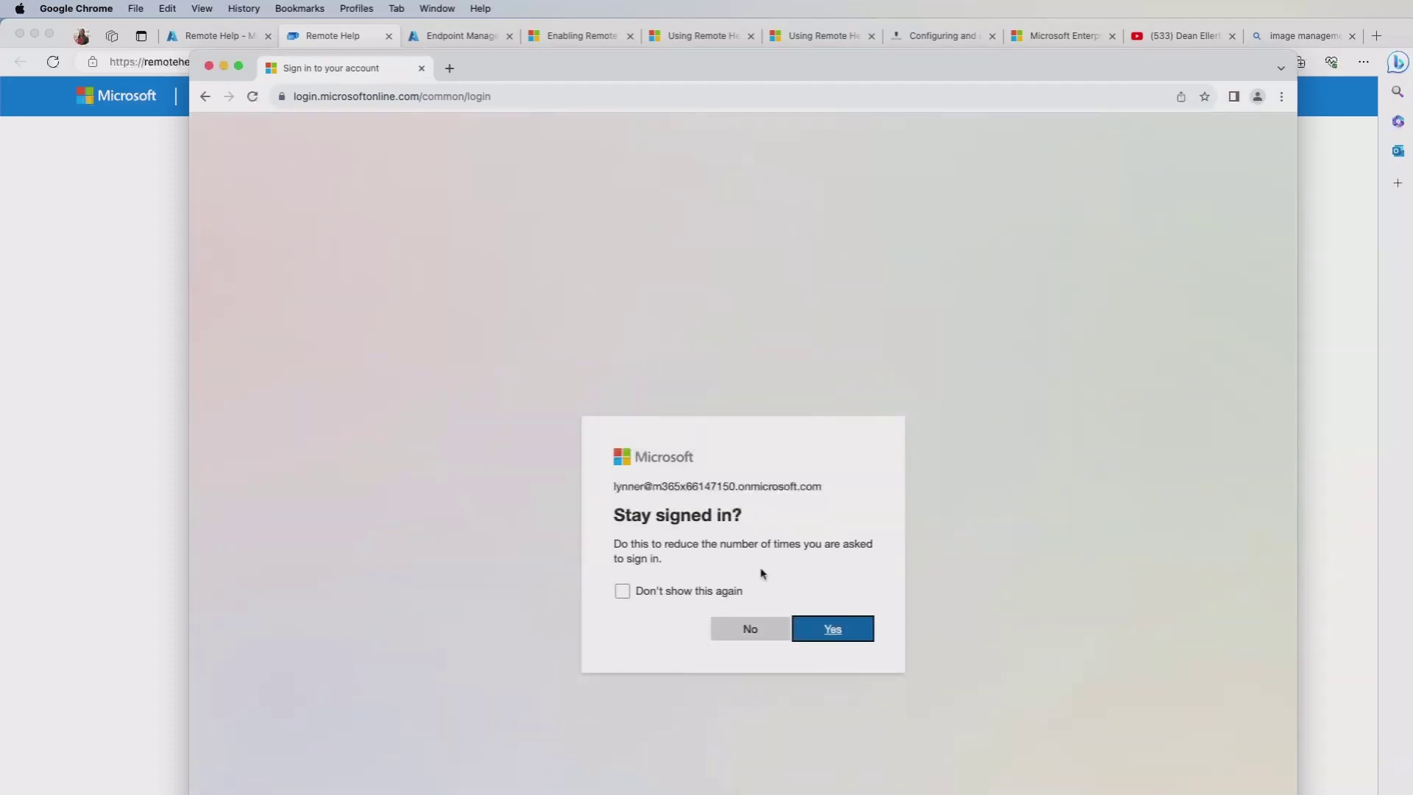
left_click(750, 628)
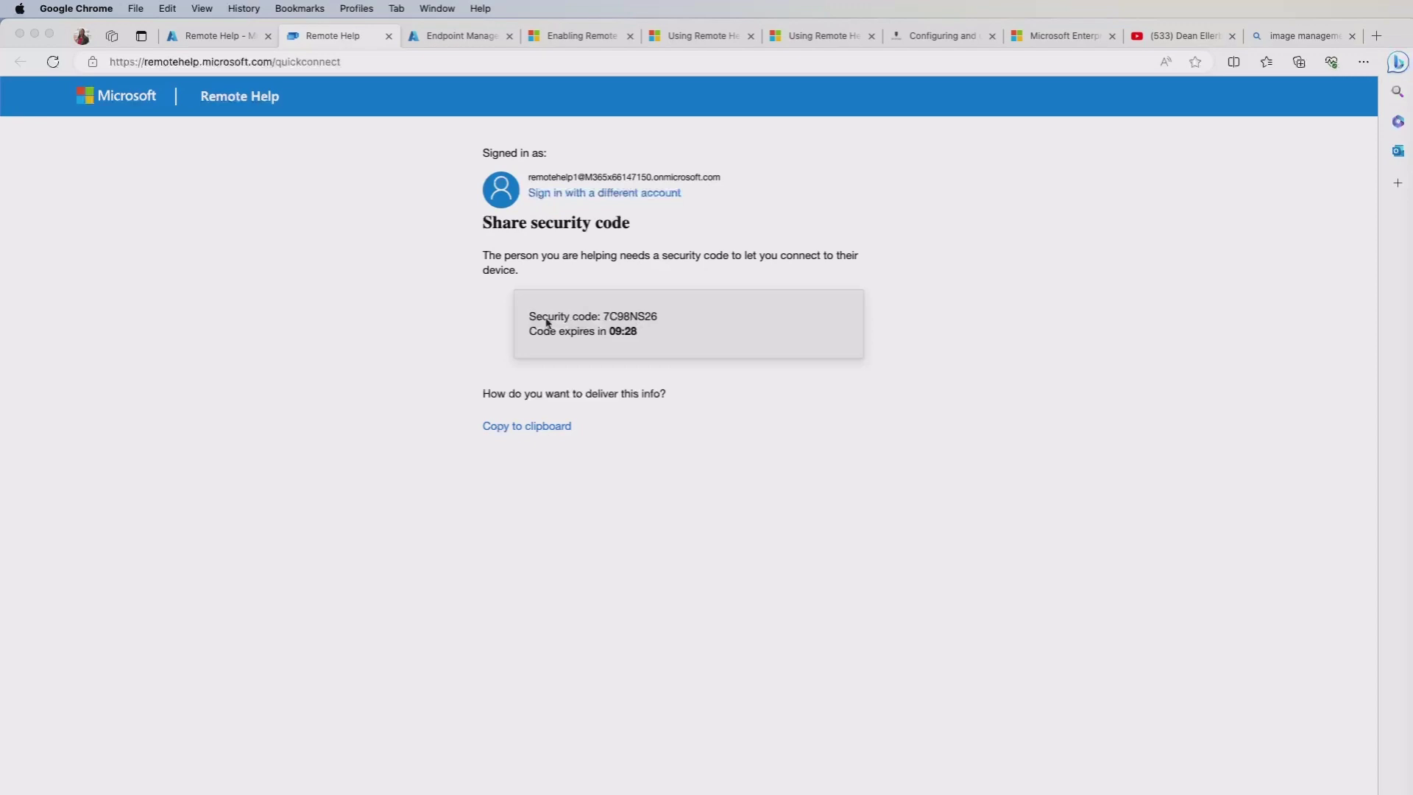
Copy the helper's security code to the clipboard.
left_click(538, 430)
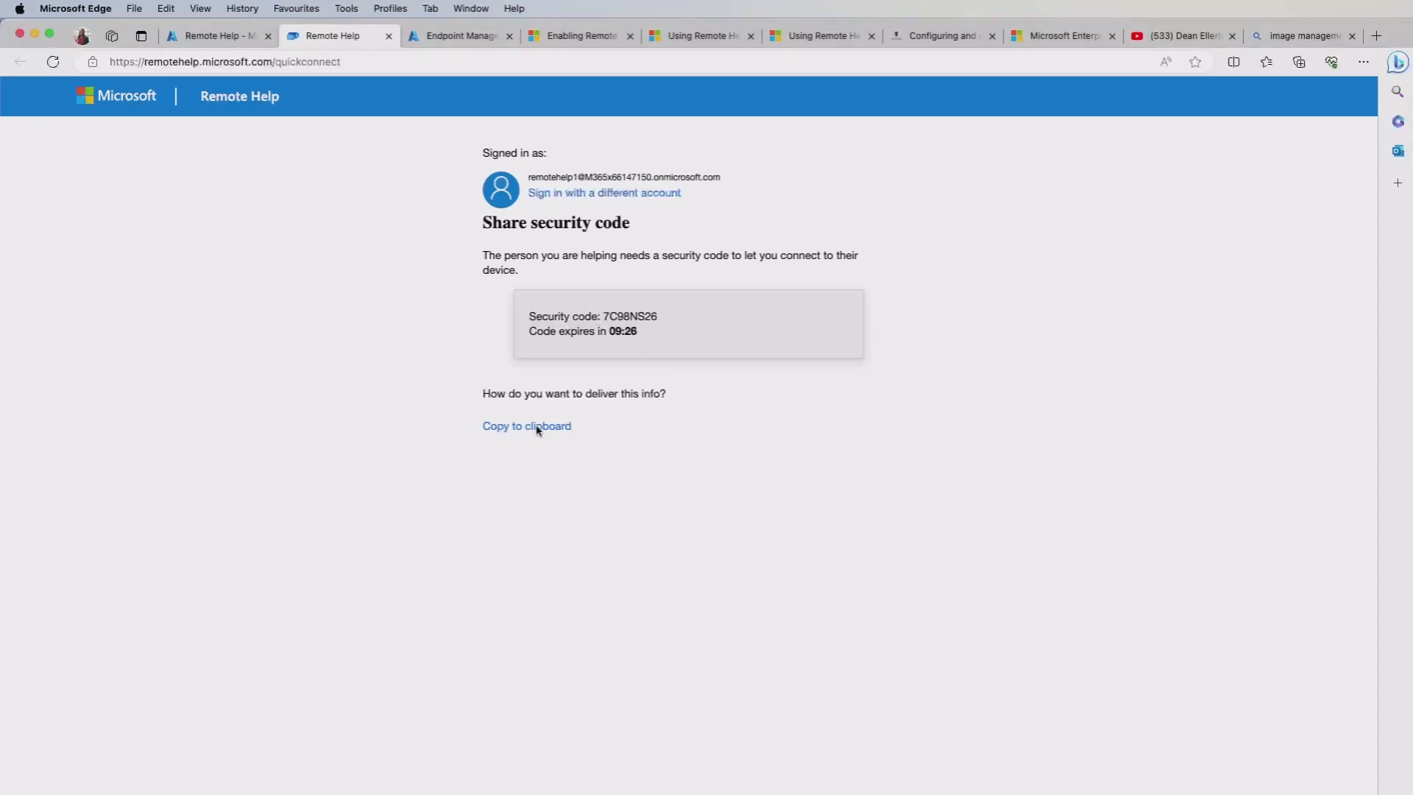
left_click(538, 426)
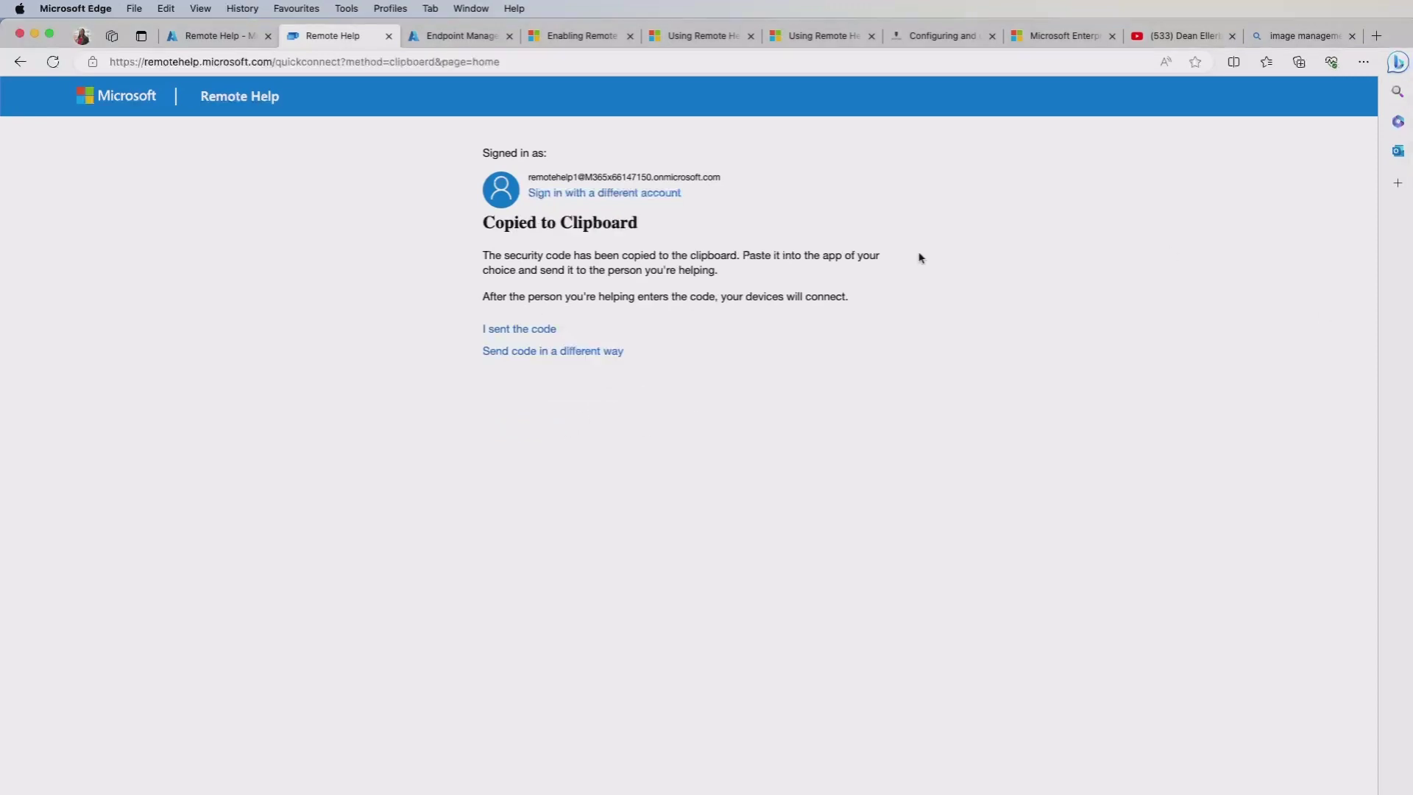
left_click(519, 335)
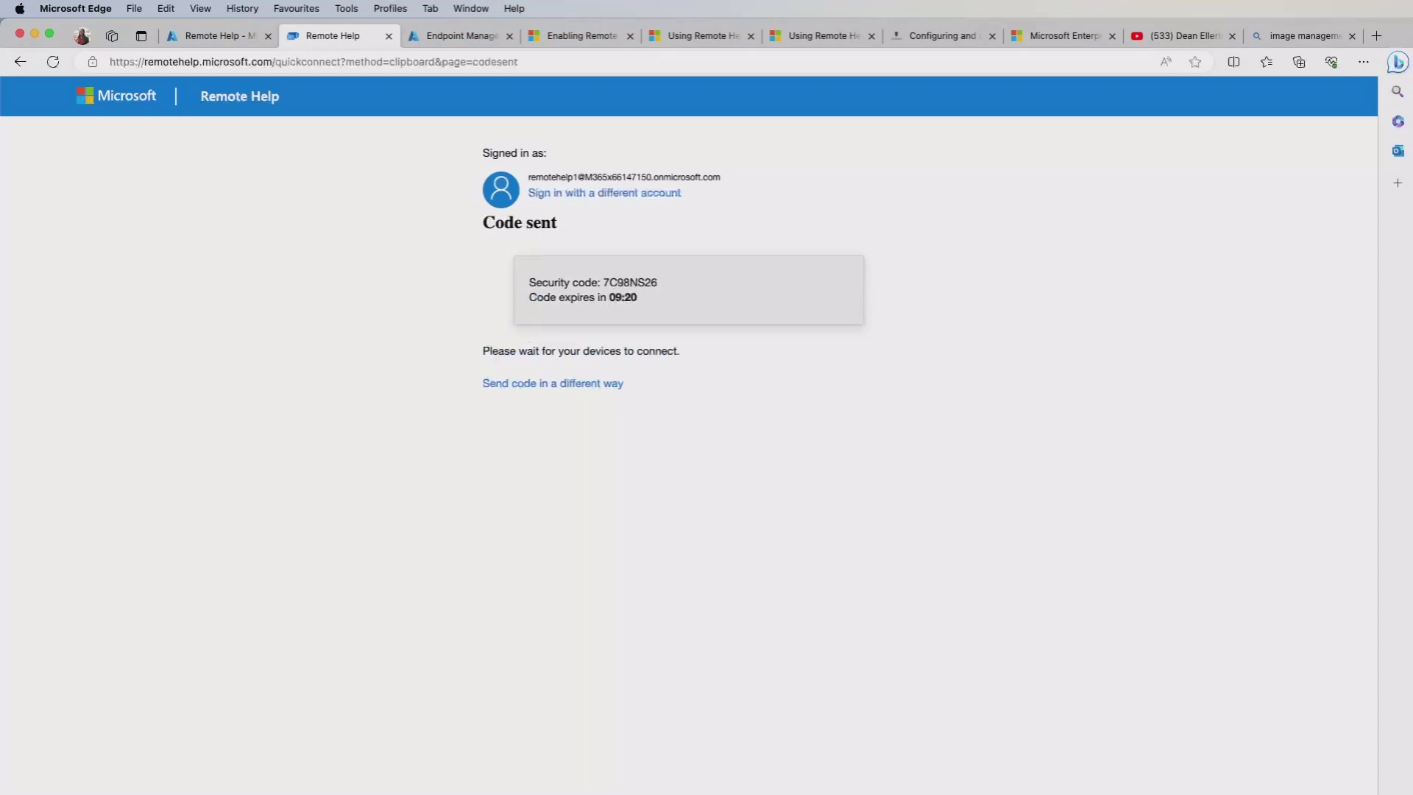
Paste the code into the user's Enter code field and submit it to request assistance.
key("super+Tab")
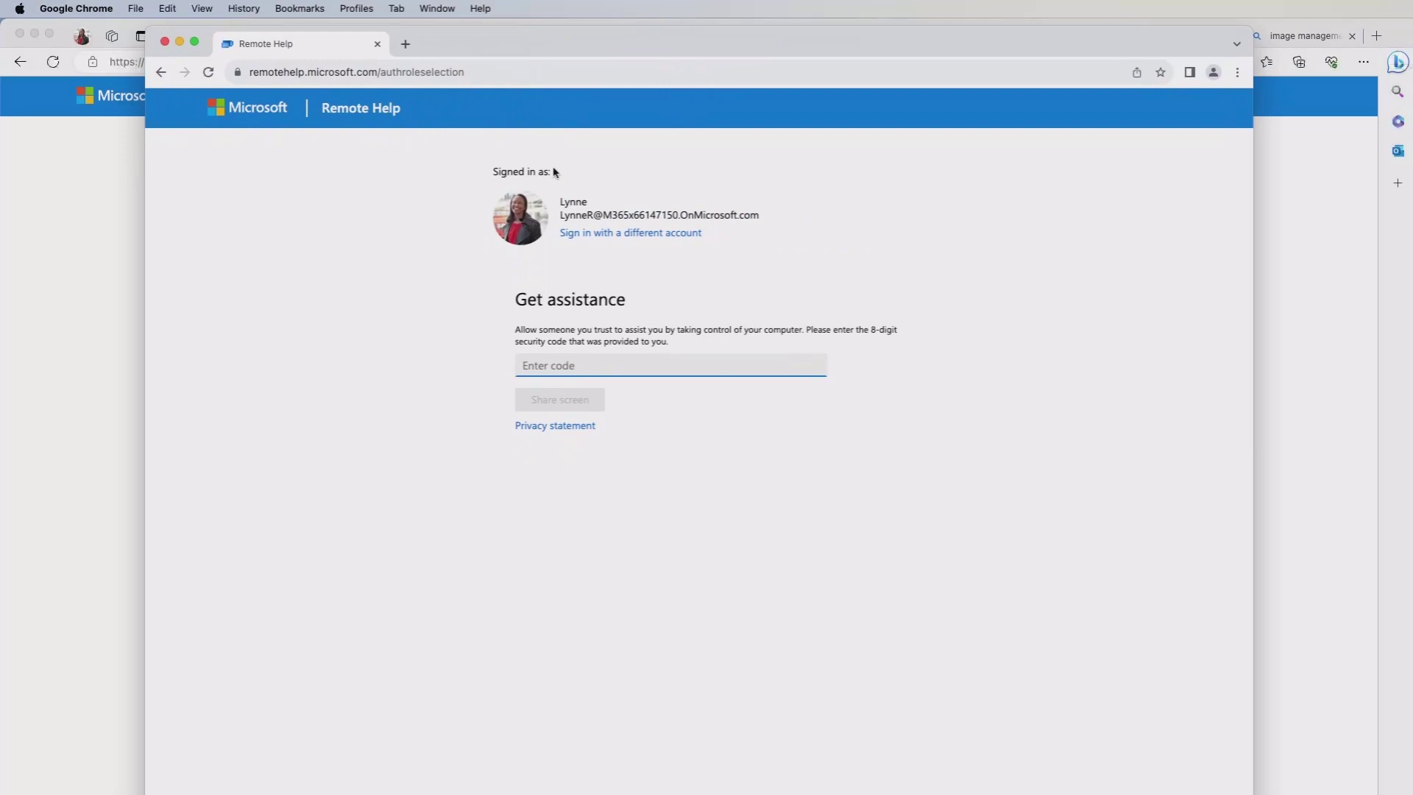
left_click(554, 368)
right_click(556, 365)
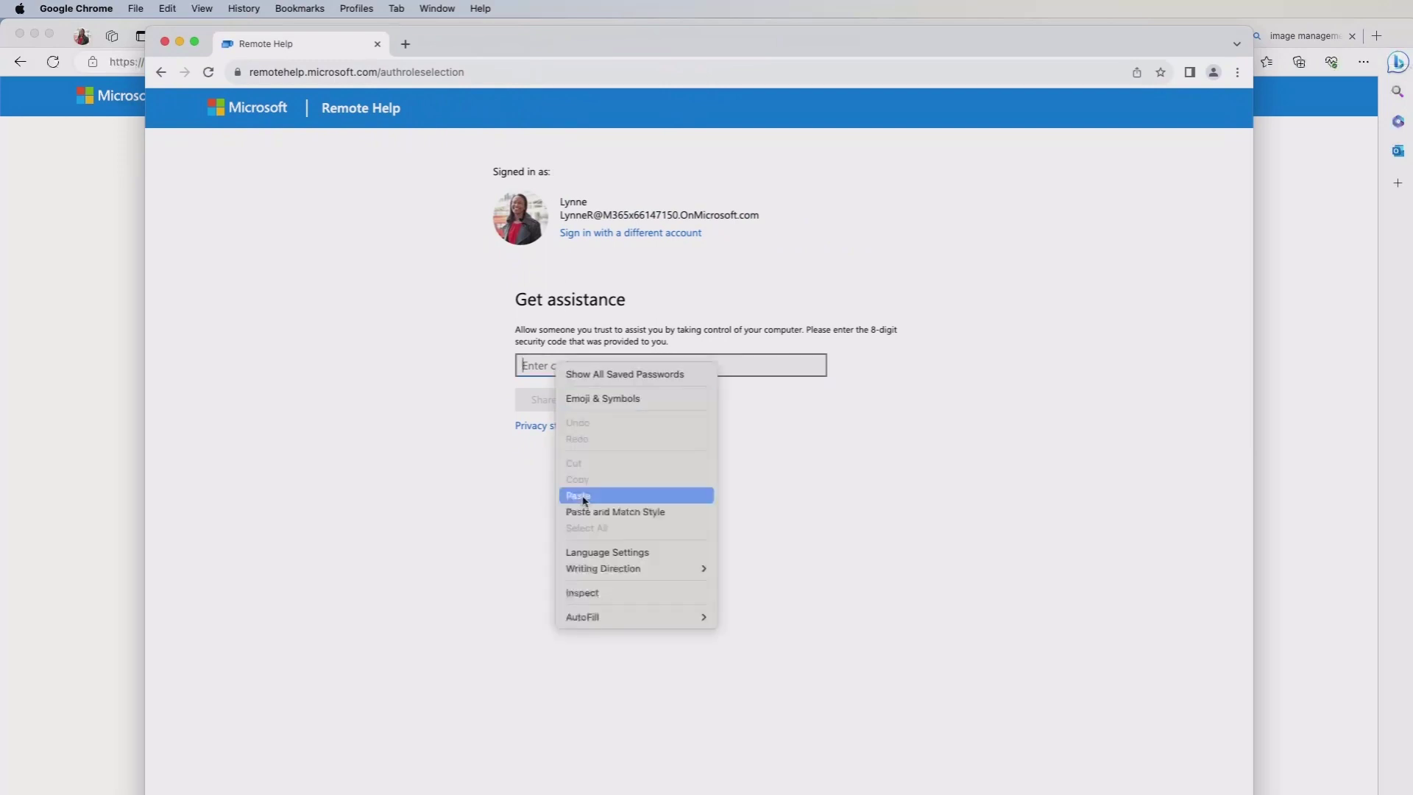
left_click(585, 496)
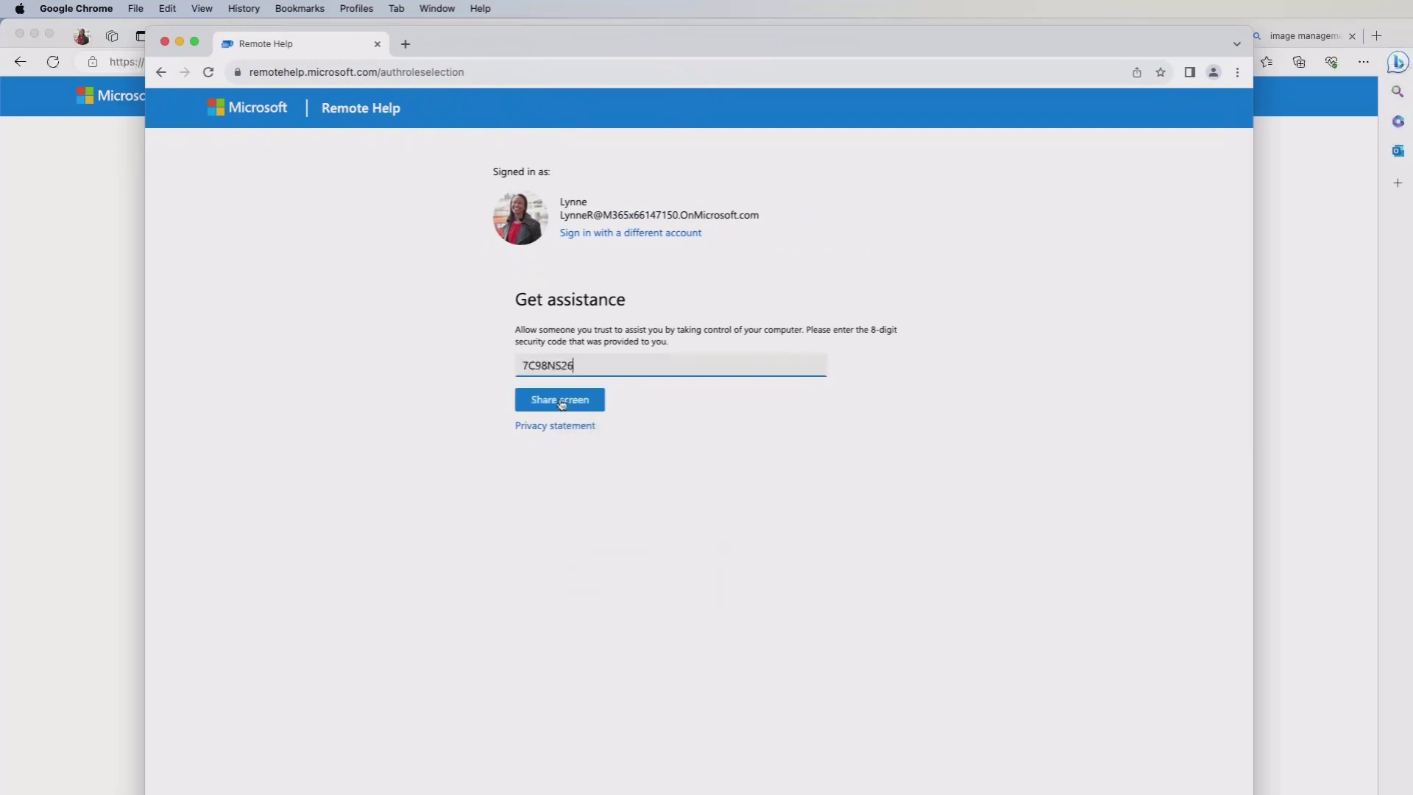
left_click(561, 404)
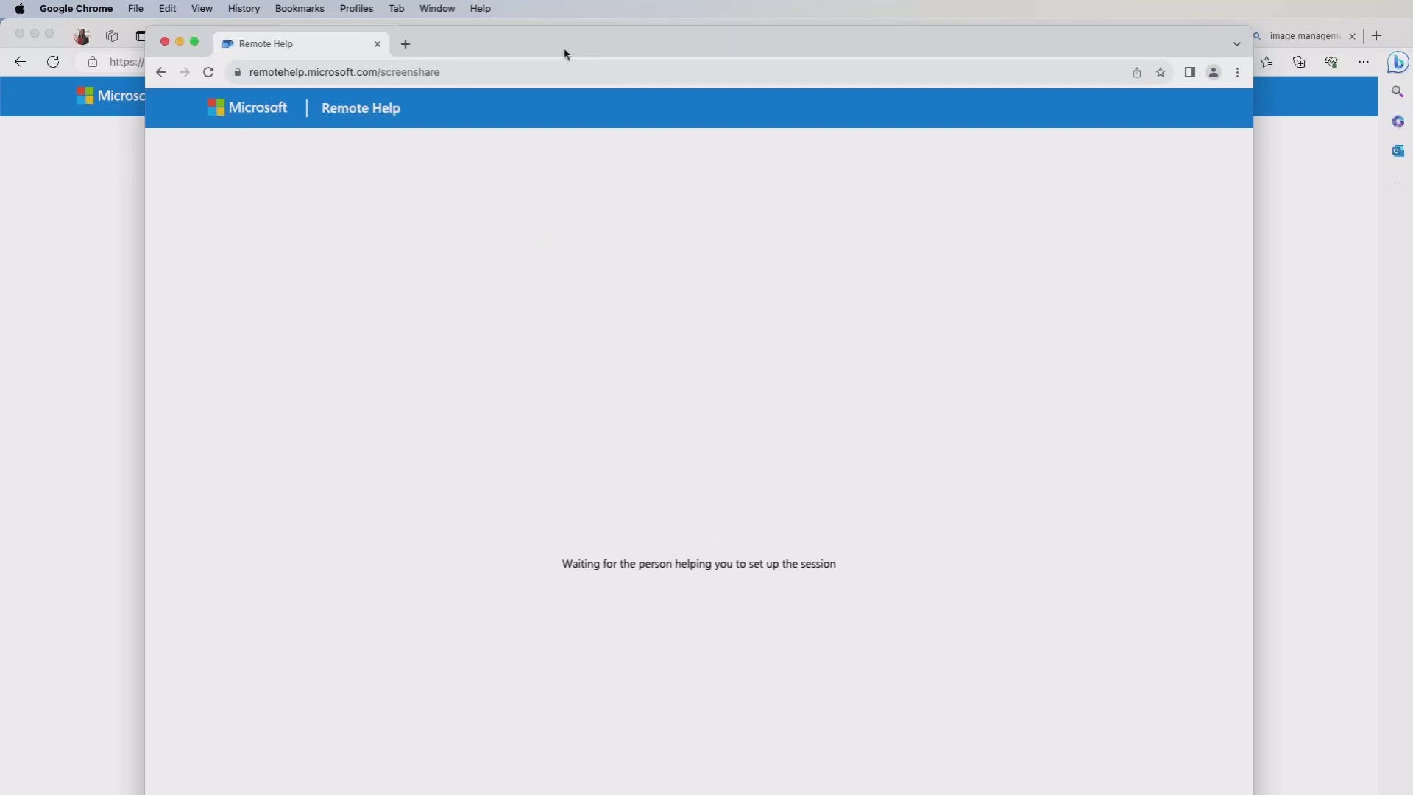
left_click_drag(564, 54, 1411, 56)
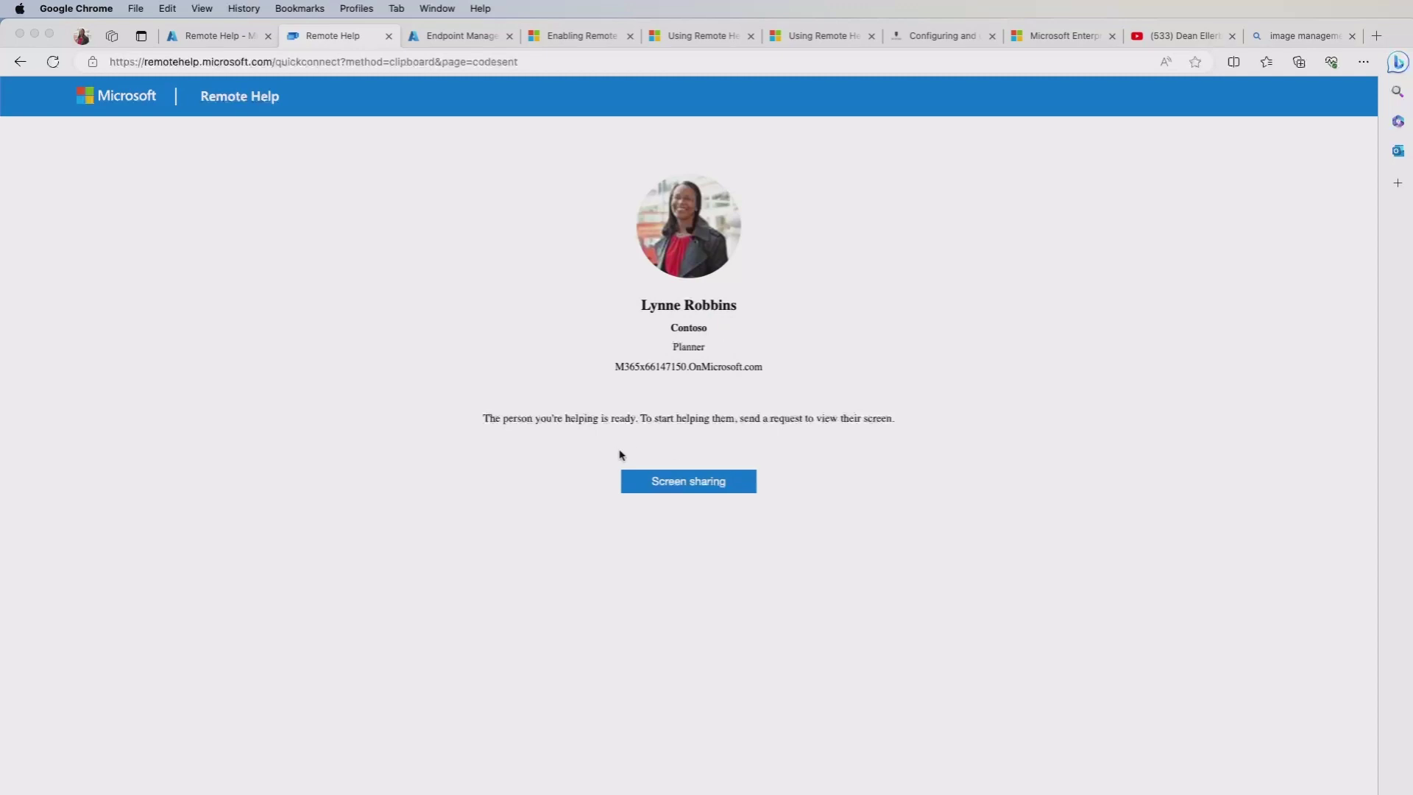
Request Screen sharing from the helper's Edge page and let the user's Chrome session connect.
left_click(648, 519)
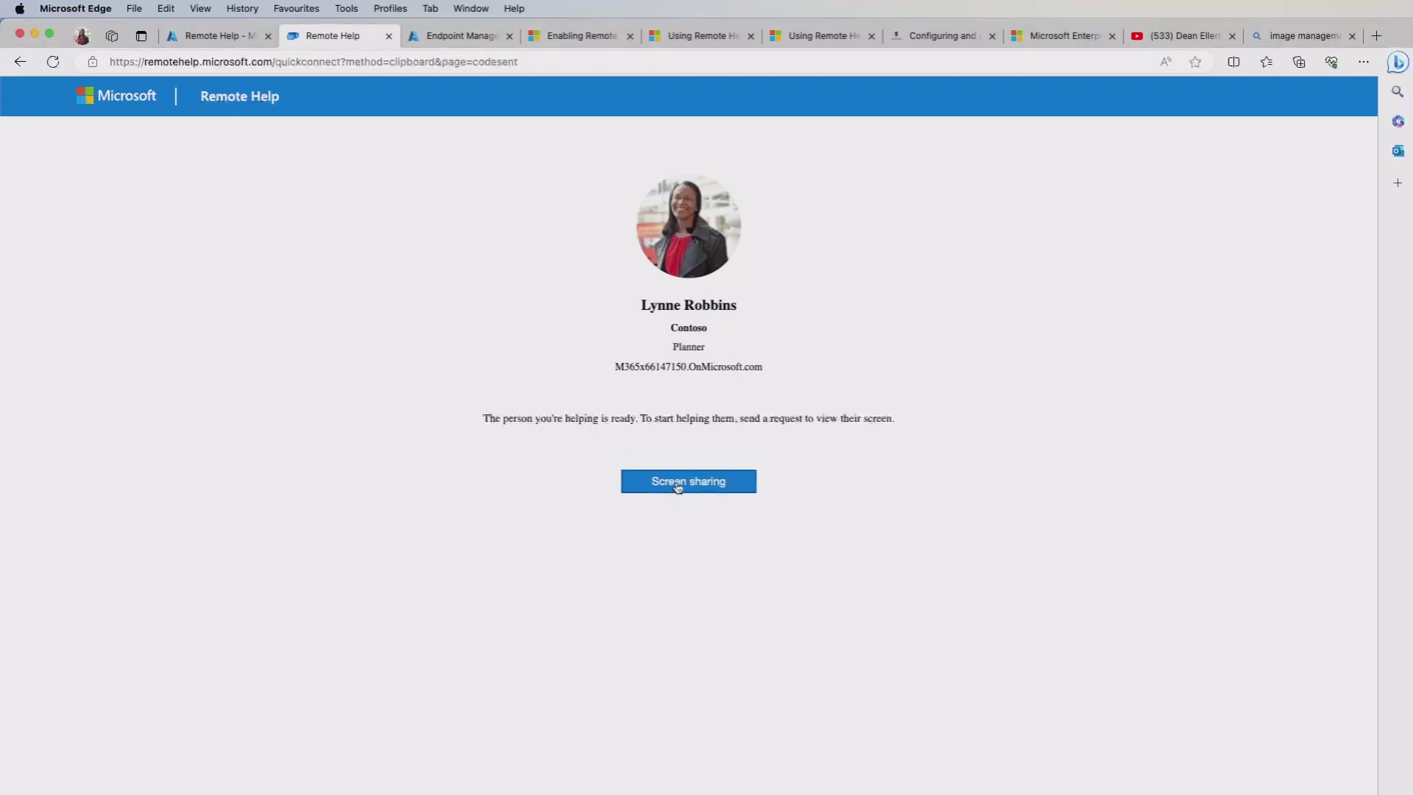
left_click(678, 487)
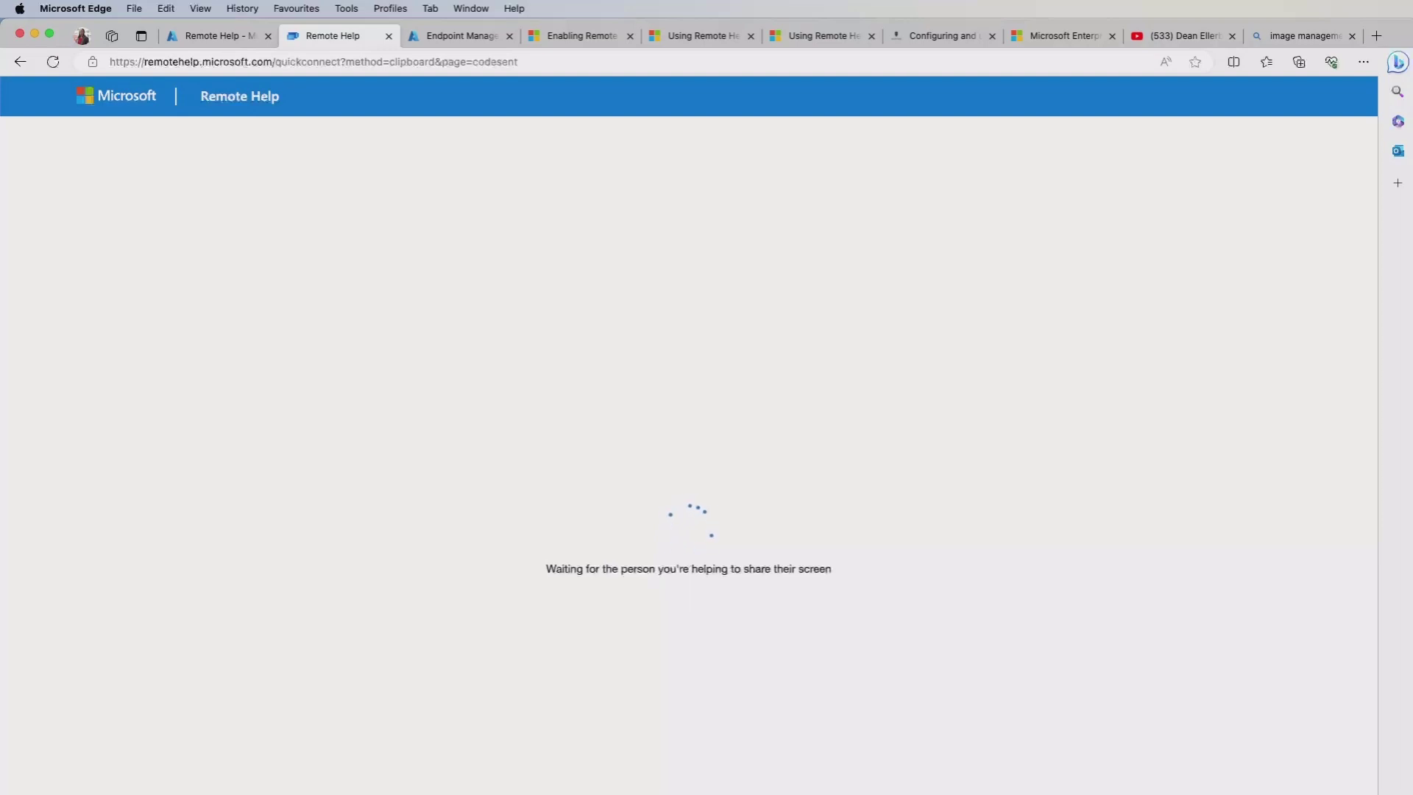
key("super+Tab")
left_click_drag(1383, 104, 574, 31)
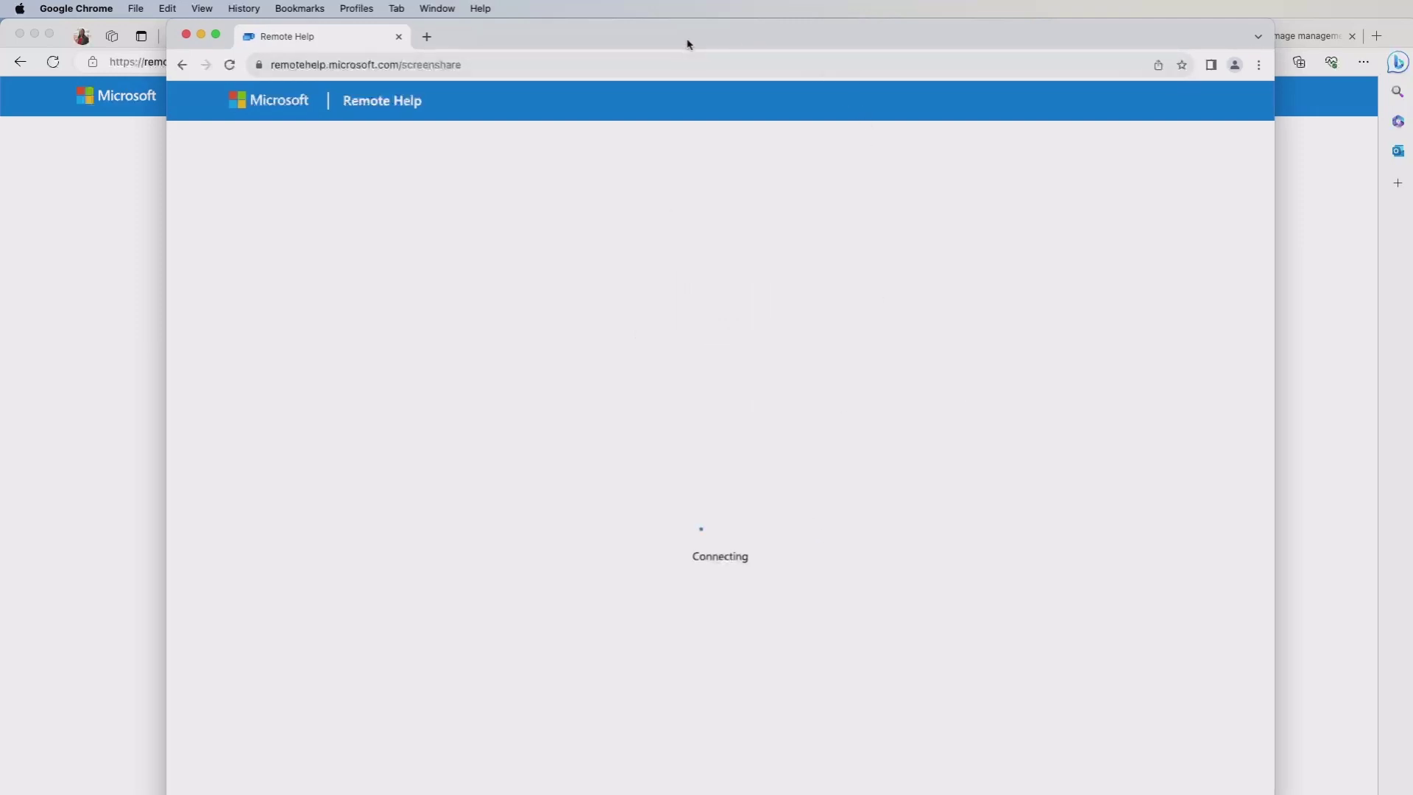
left_click_drag(687, 42, 1411, 44)
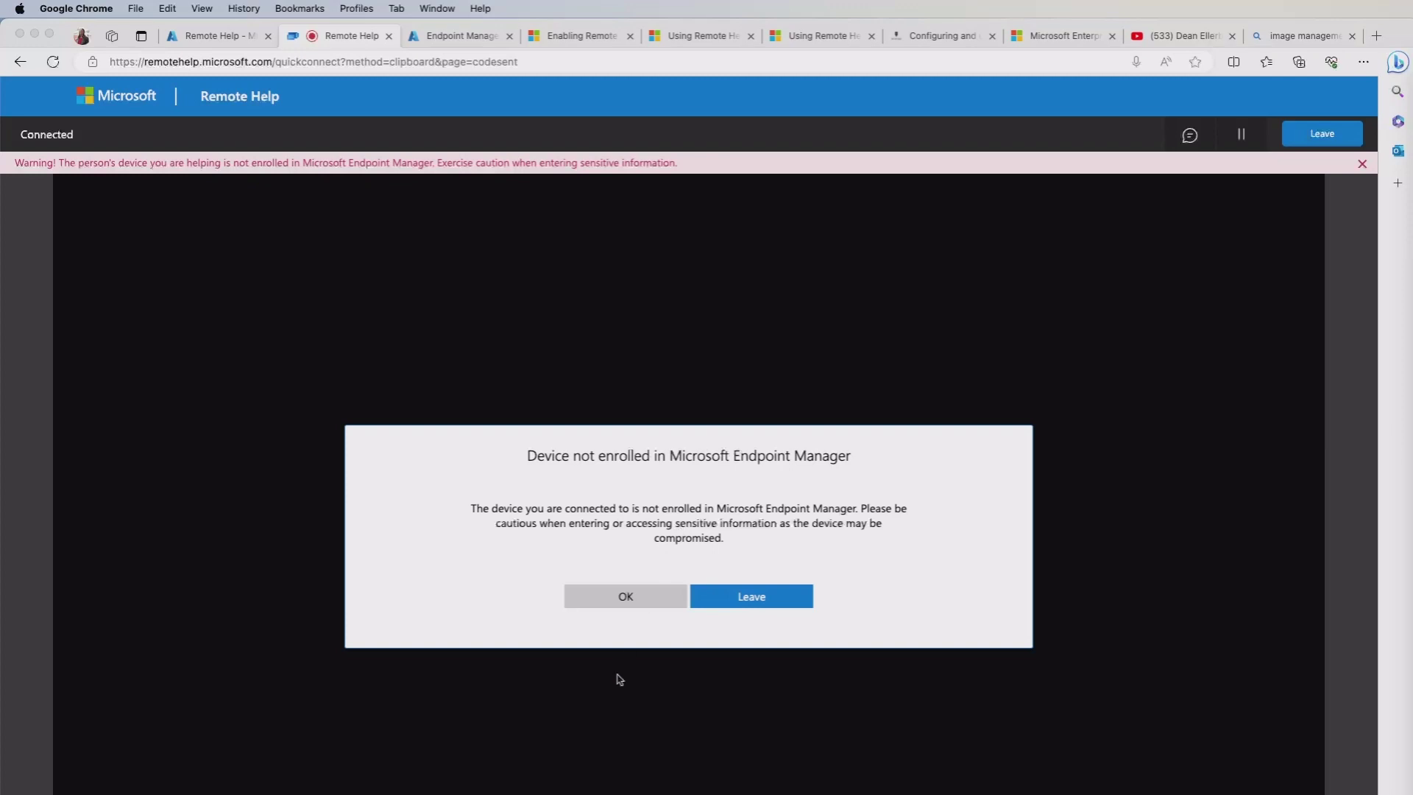
Accept the Device not enrolled warning, then share a new Chrome tab with tab audio off.
left_click(626, 598)
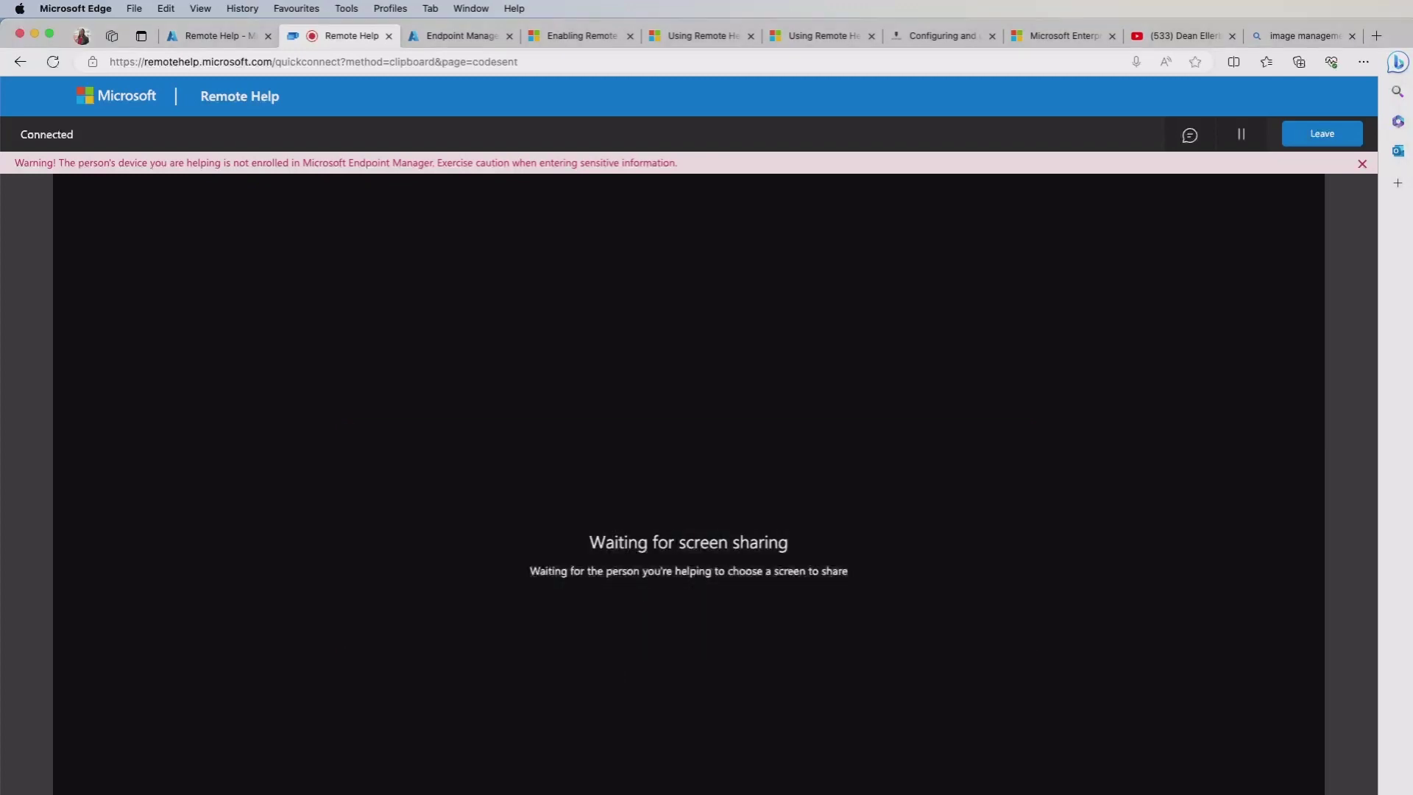
left_click_drag(1412, 122, 492, 61)
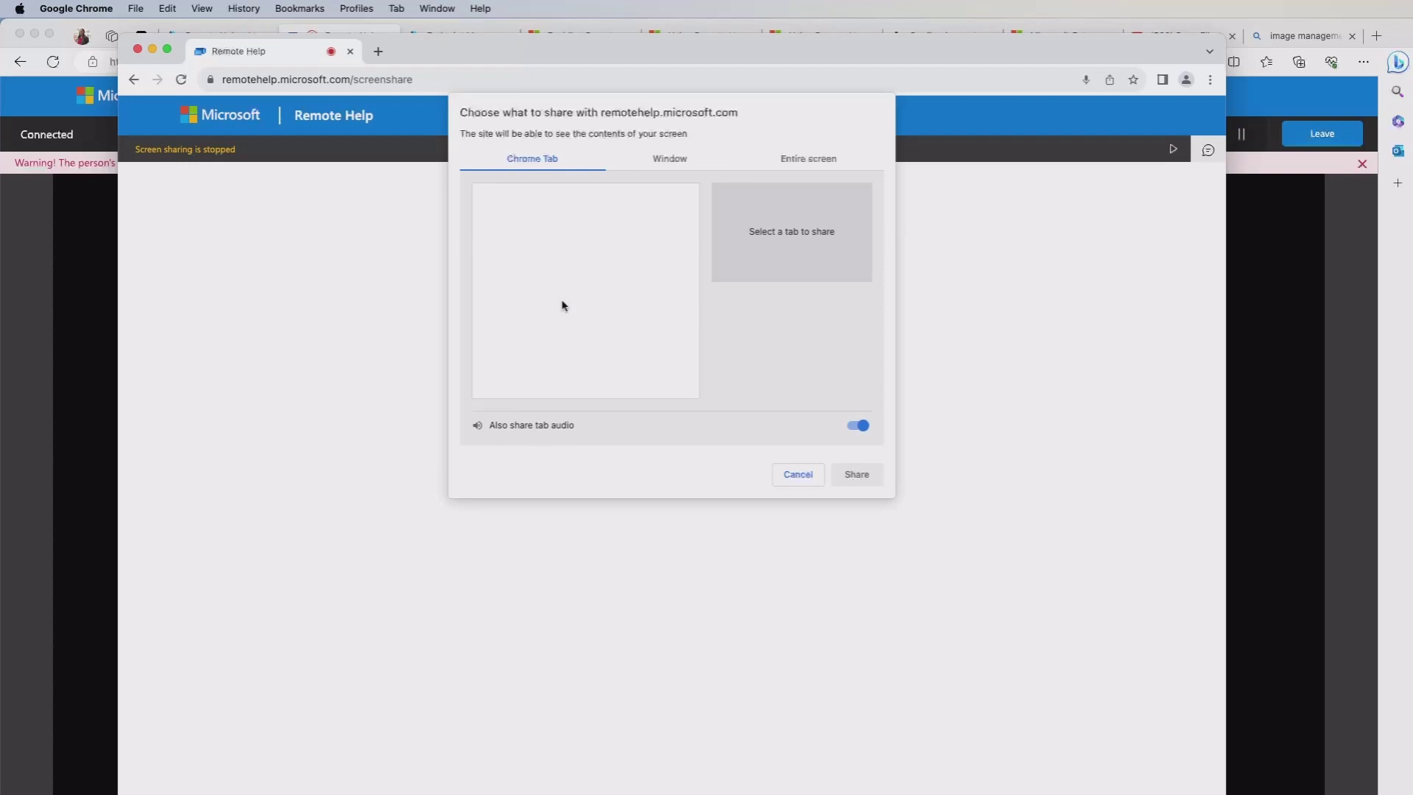
left_click(665, 162)
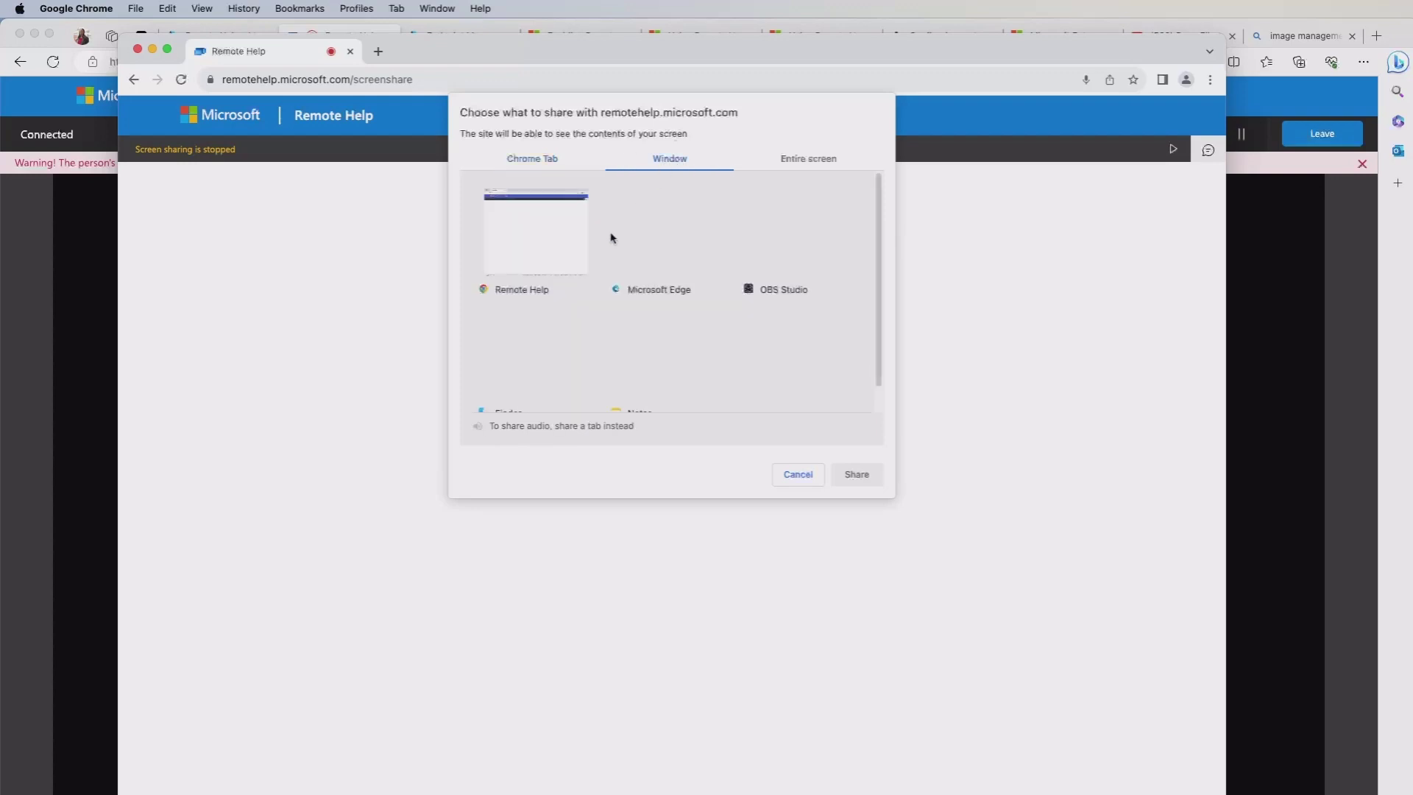
left_click(807, 159)
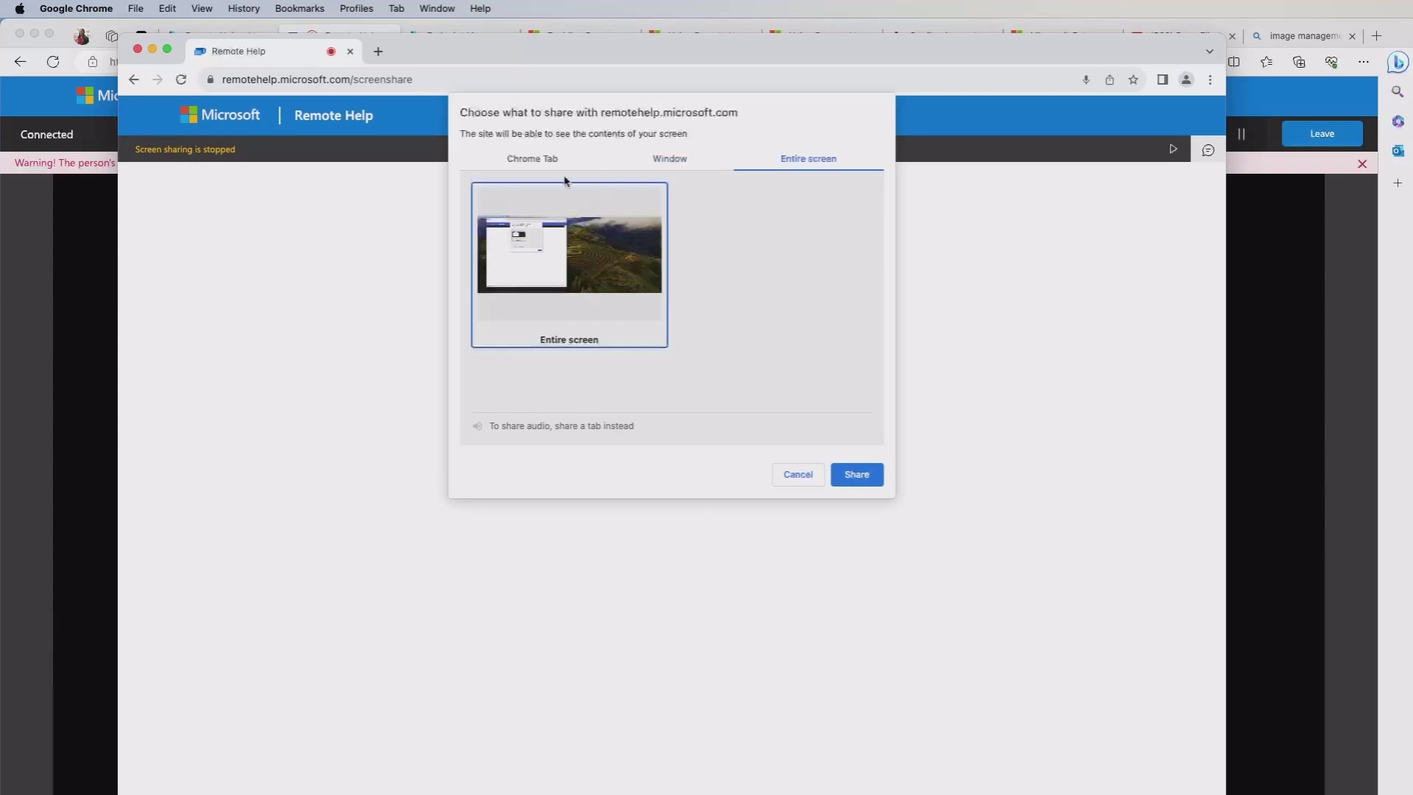
left_click(533, 162)
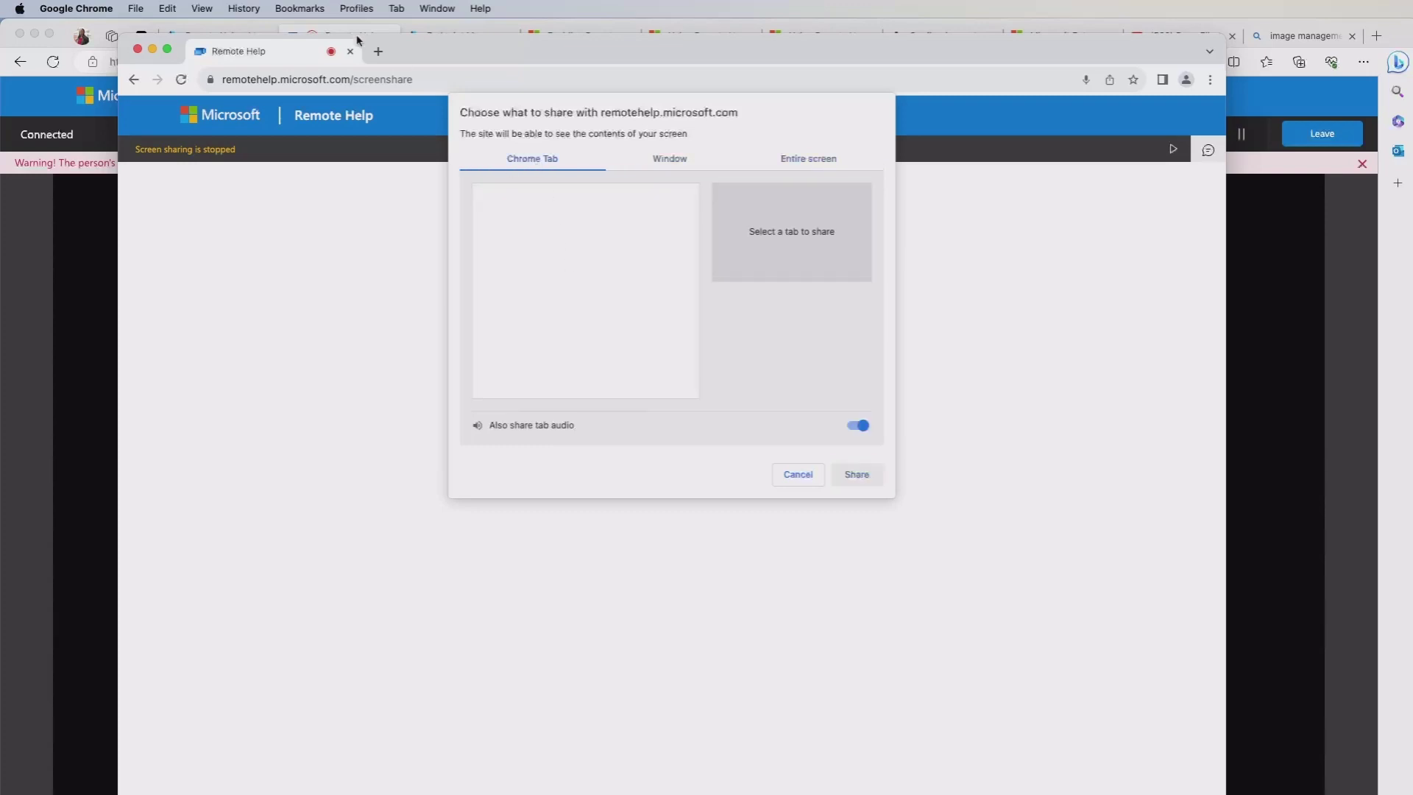
left_click(378, 52)
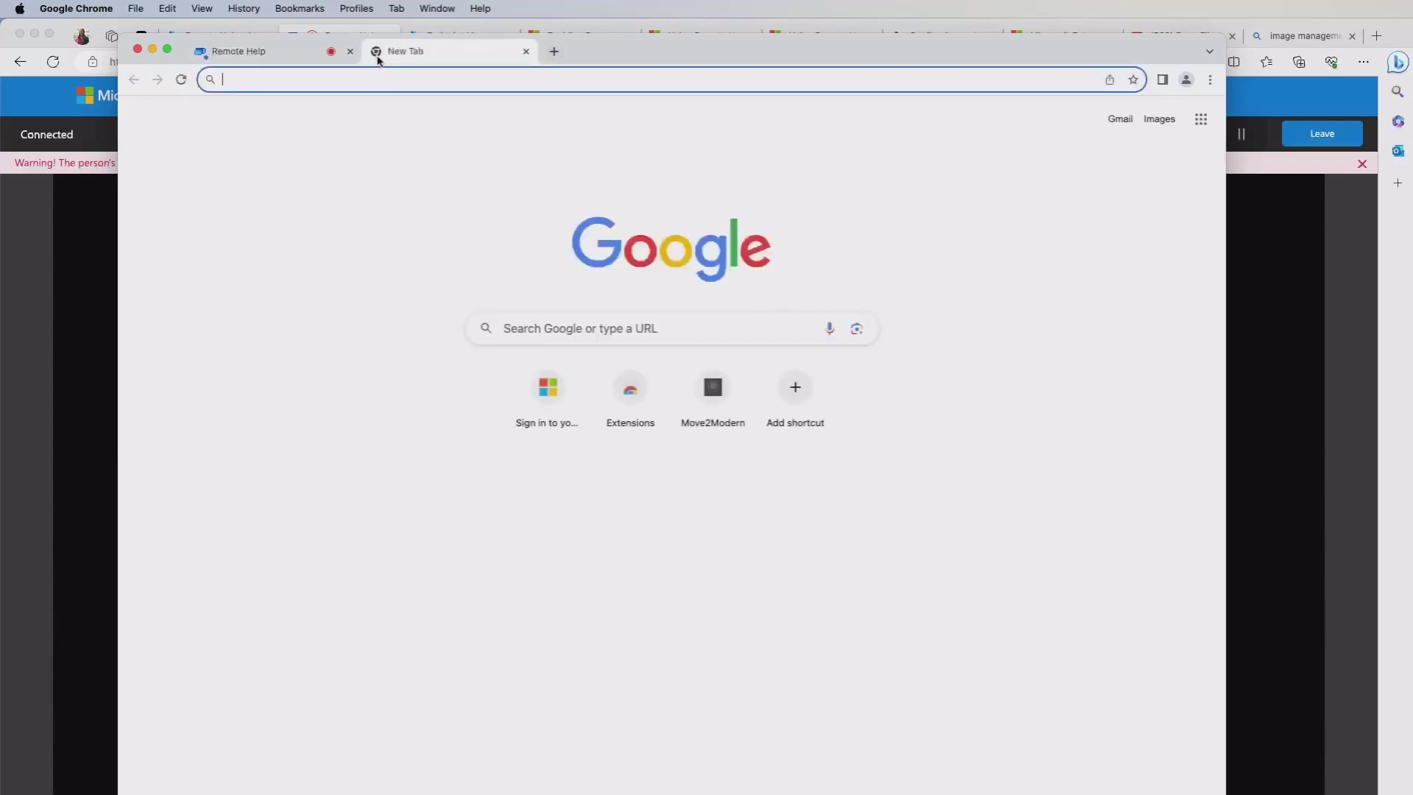
left_click(261, 53)
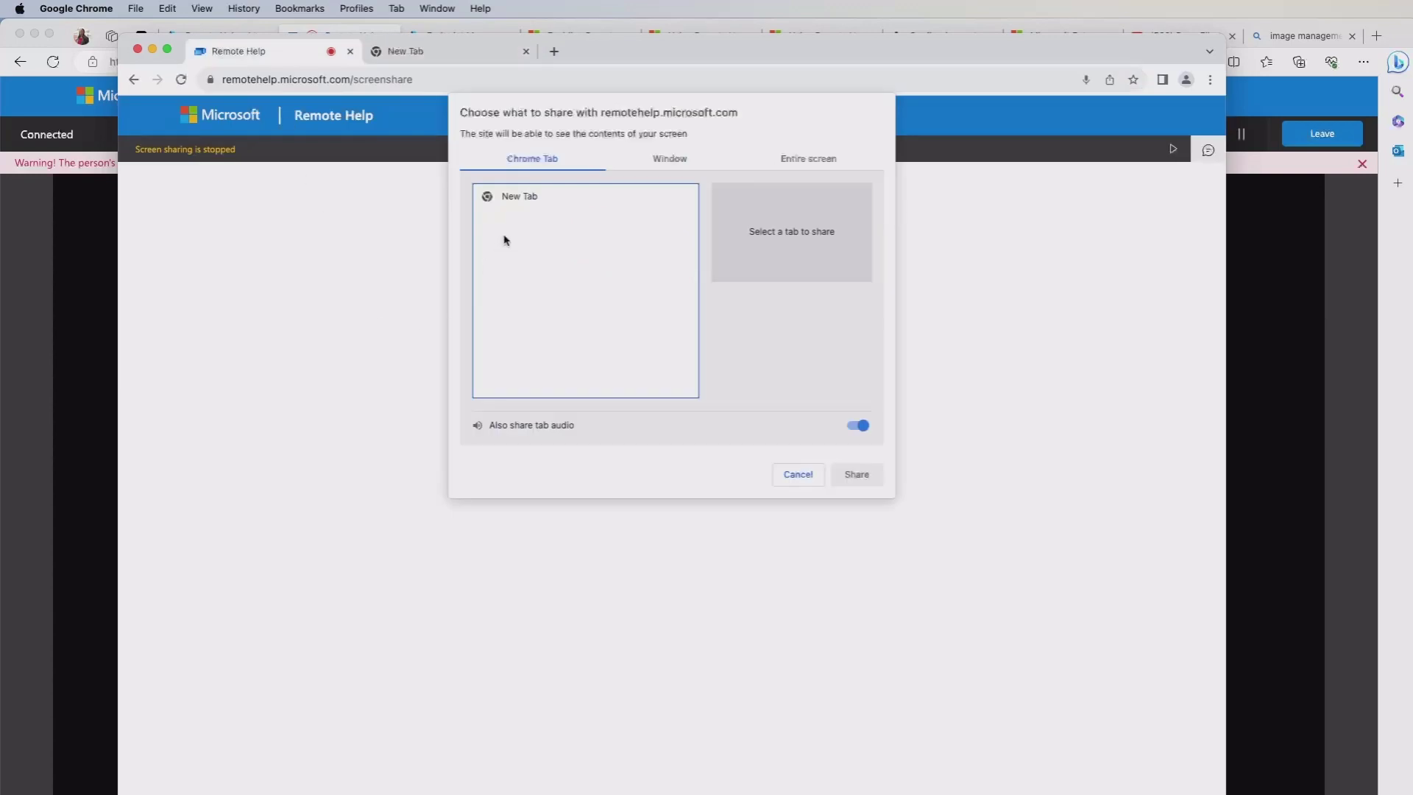
left_click(512, 201)
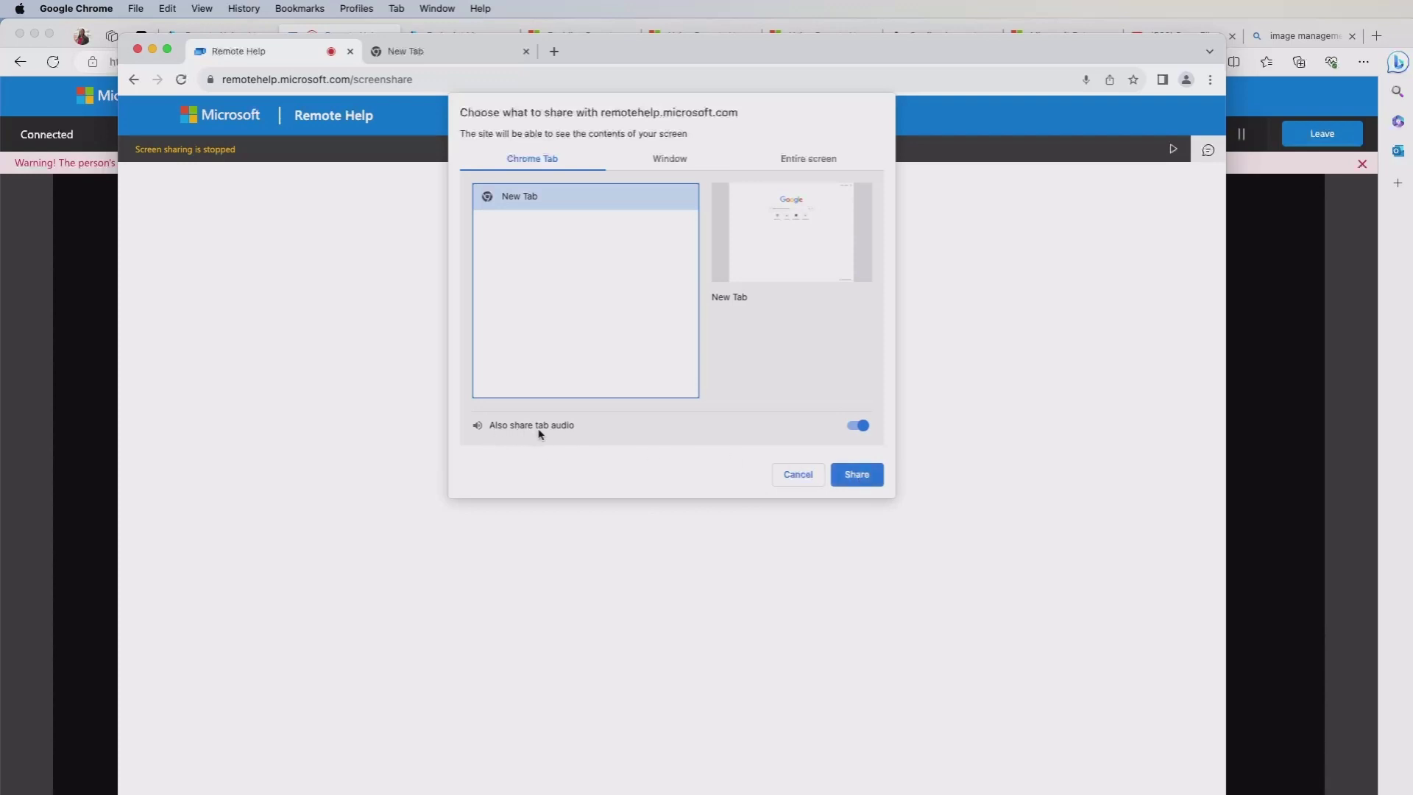
left_click(853, 427)
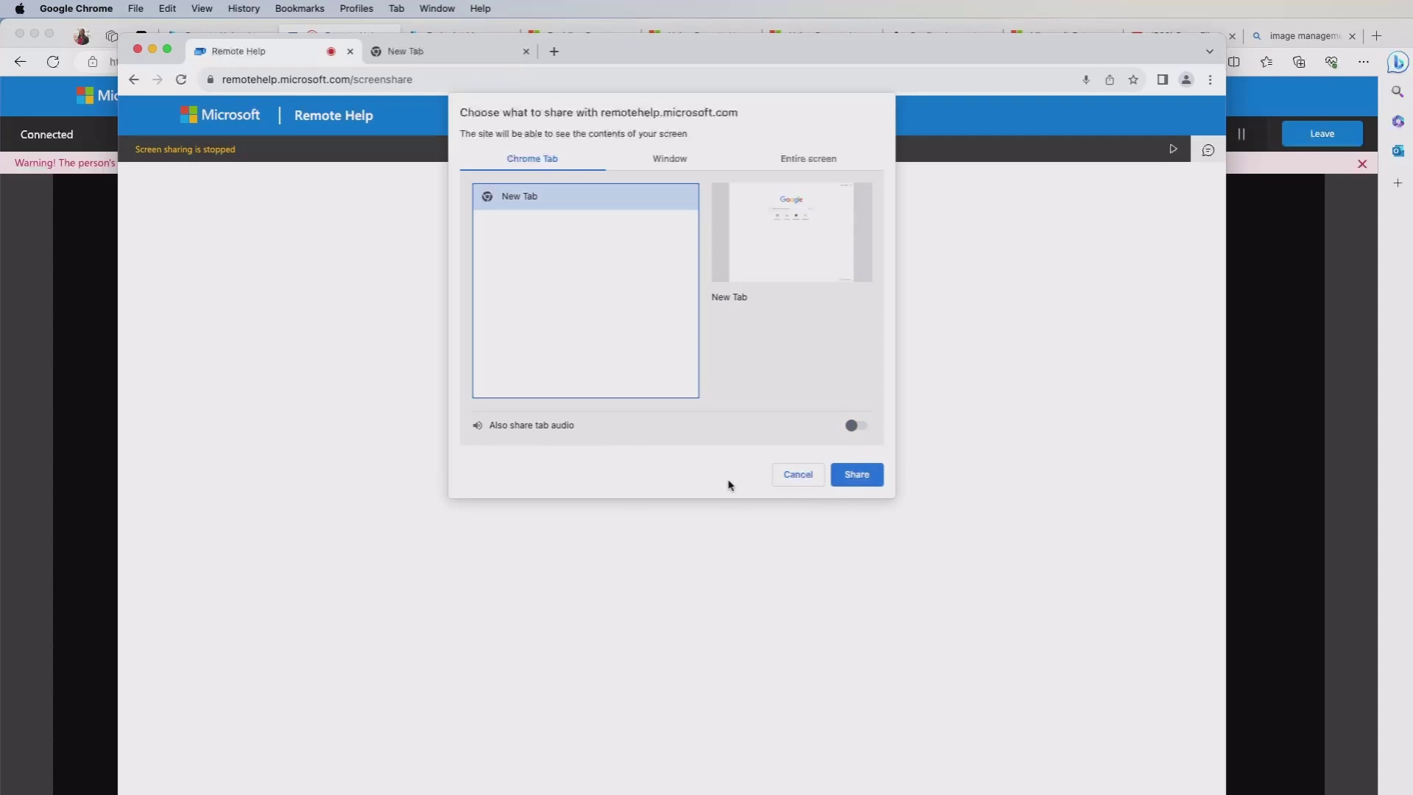
left_click(857, 474)
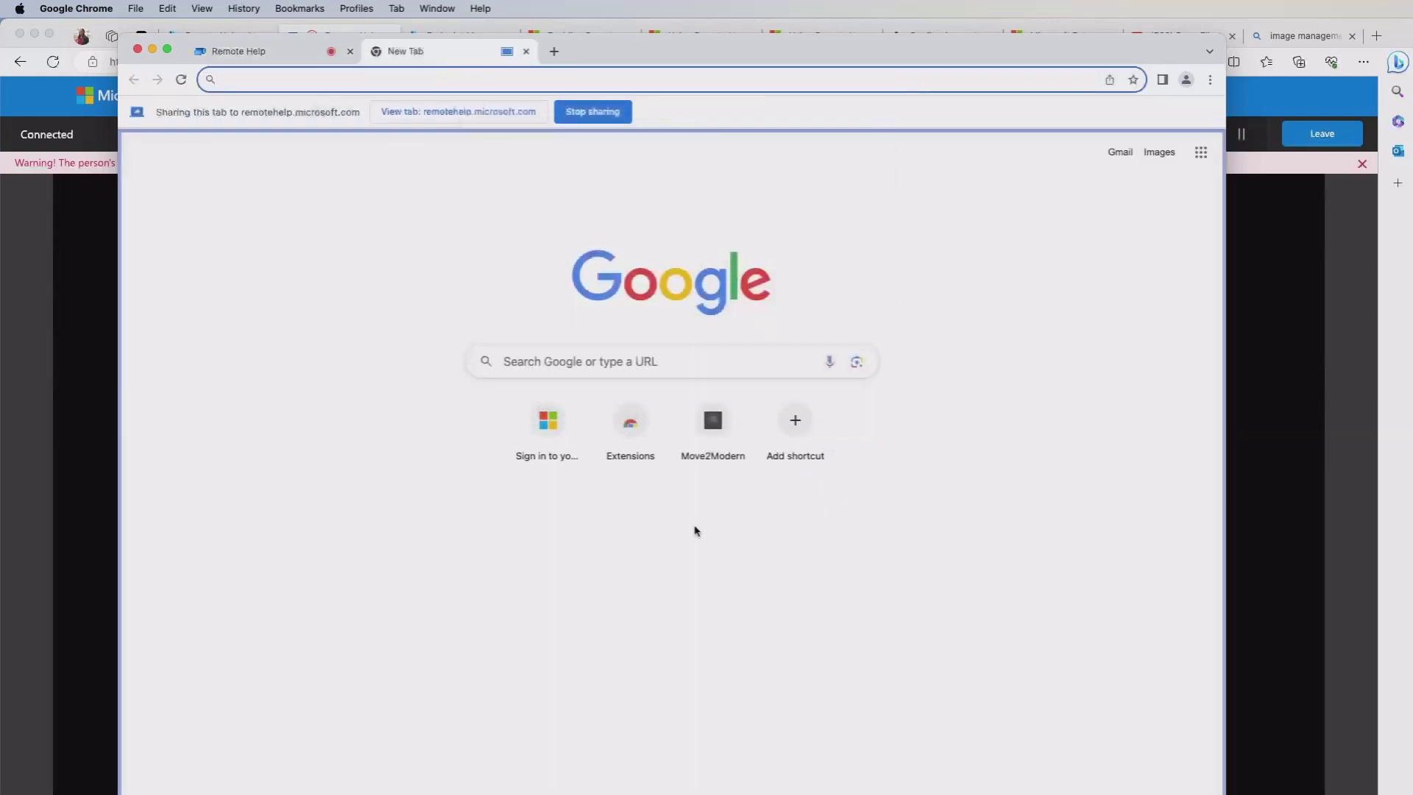
From the helper's Edge session, send the chat message "Hi there".
left_click_drag(706, 56, 1412, 59)
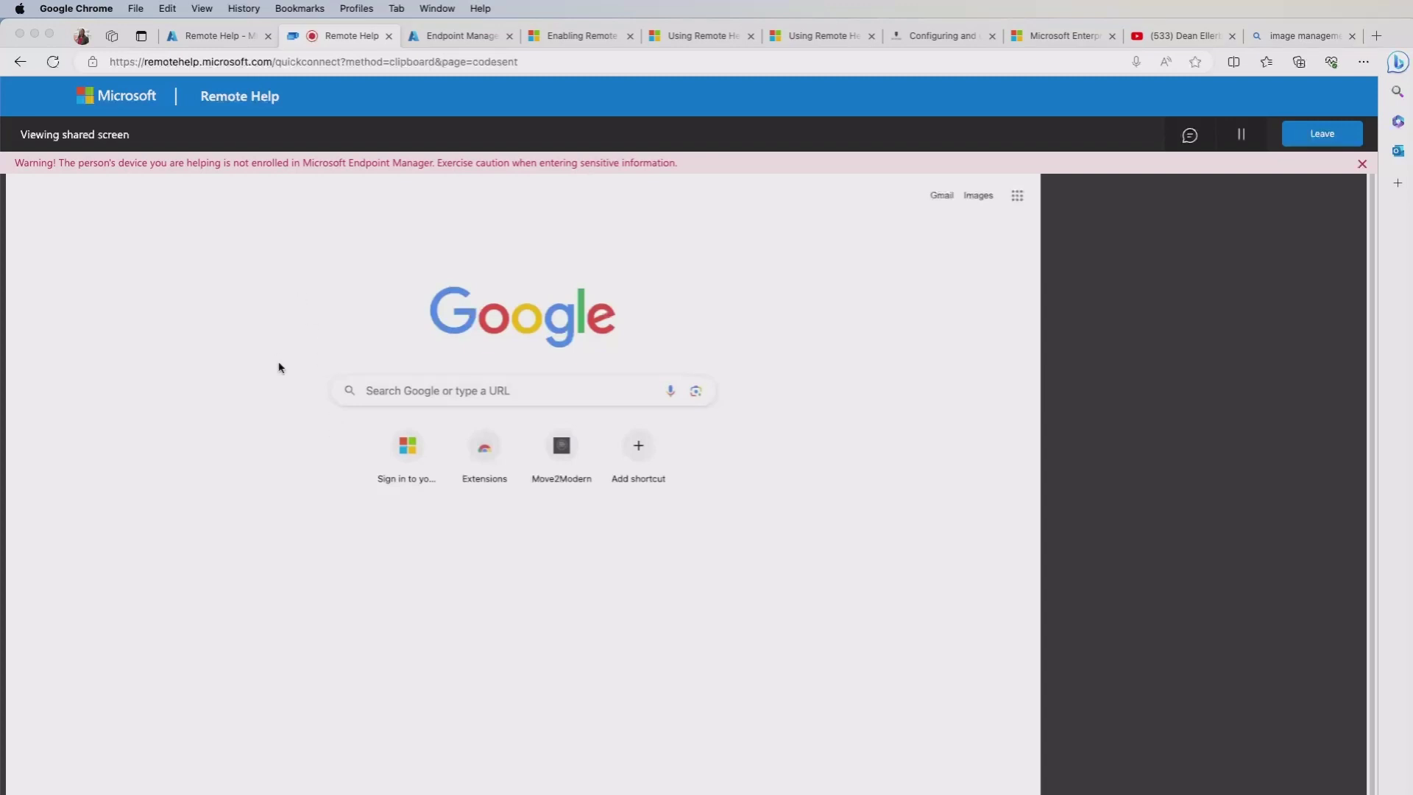
left_click(1191, 139)
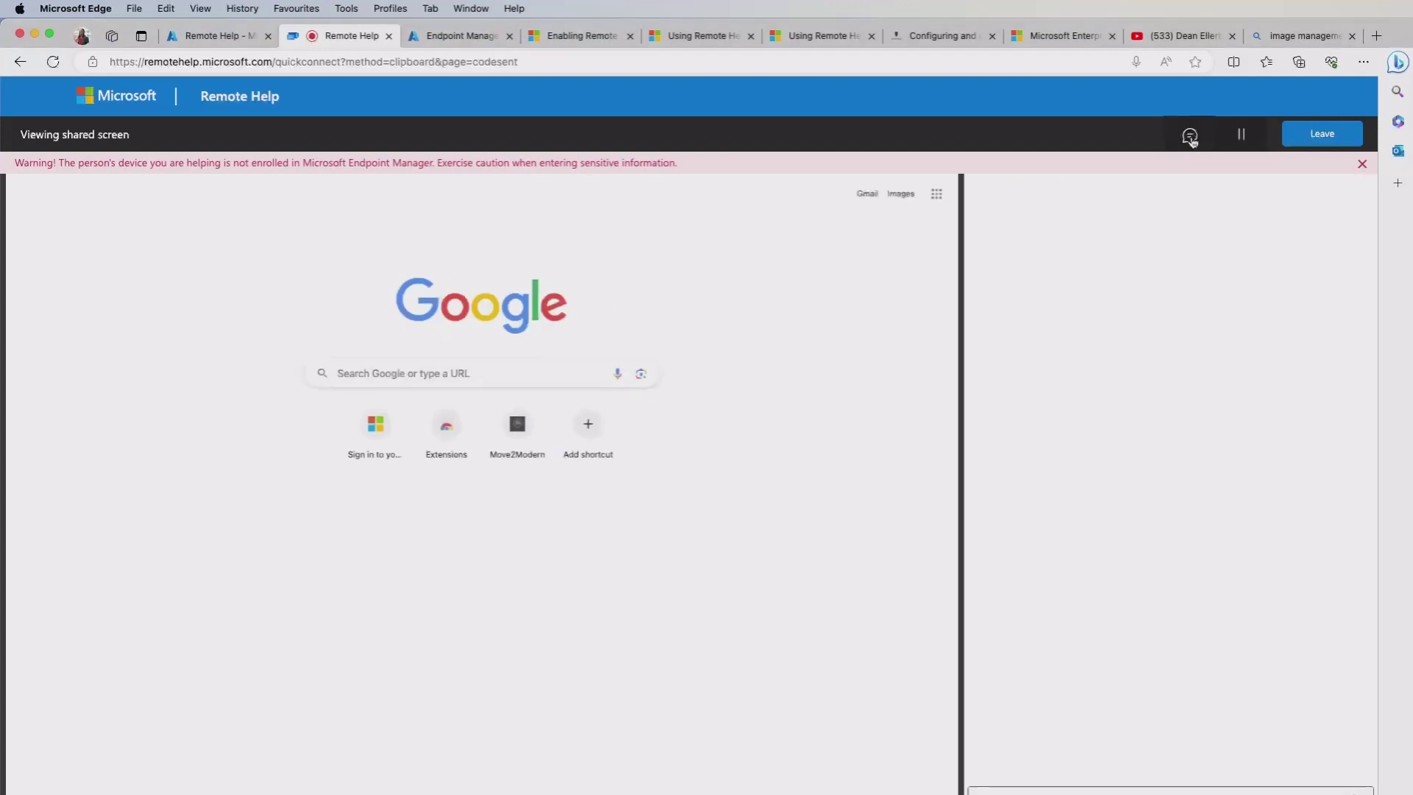
left_click(1159, 788)
key("Return")
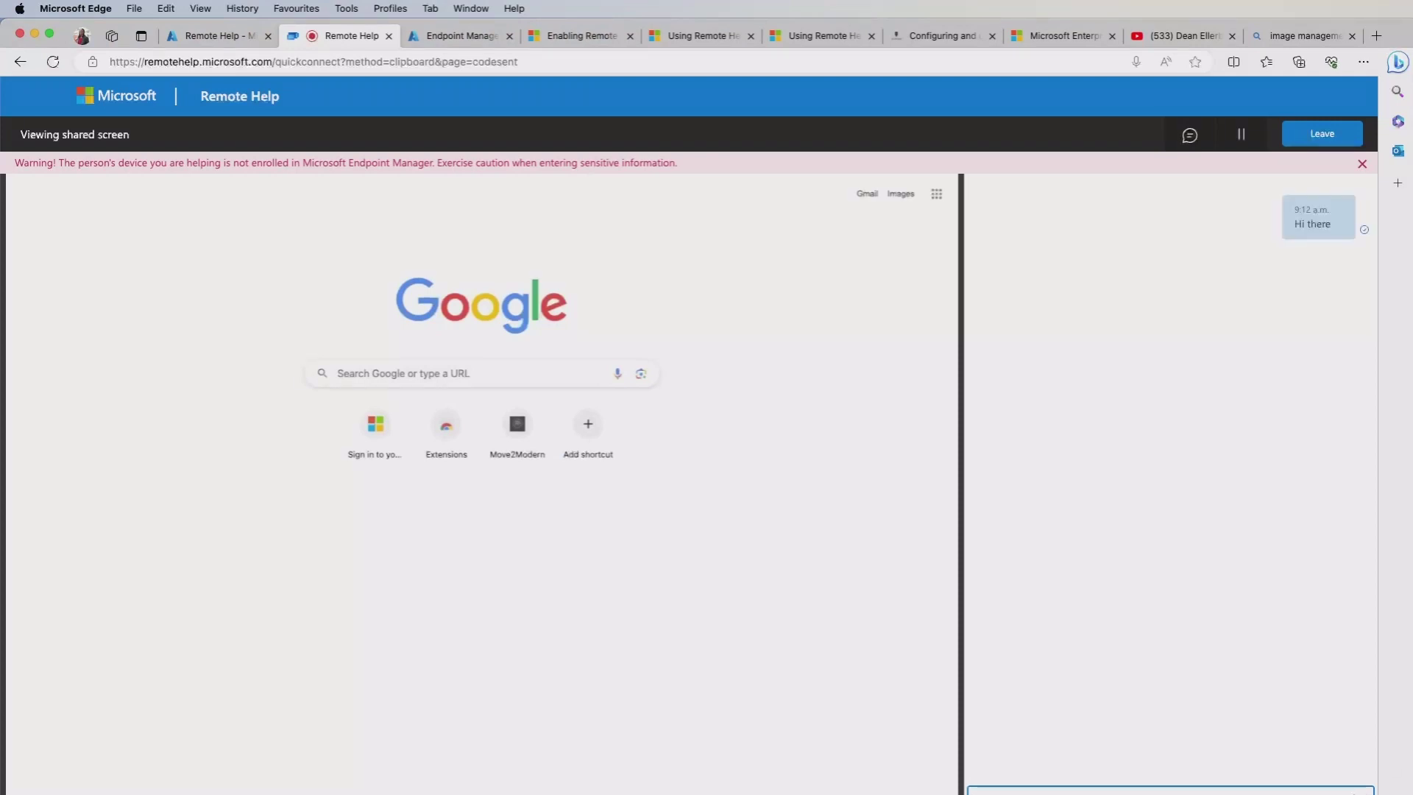
From the user's Chrome session, reply "hi back" in the chat.
key("super+Tab")
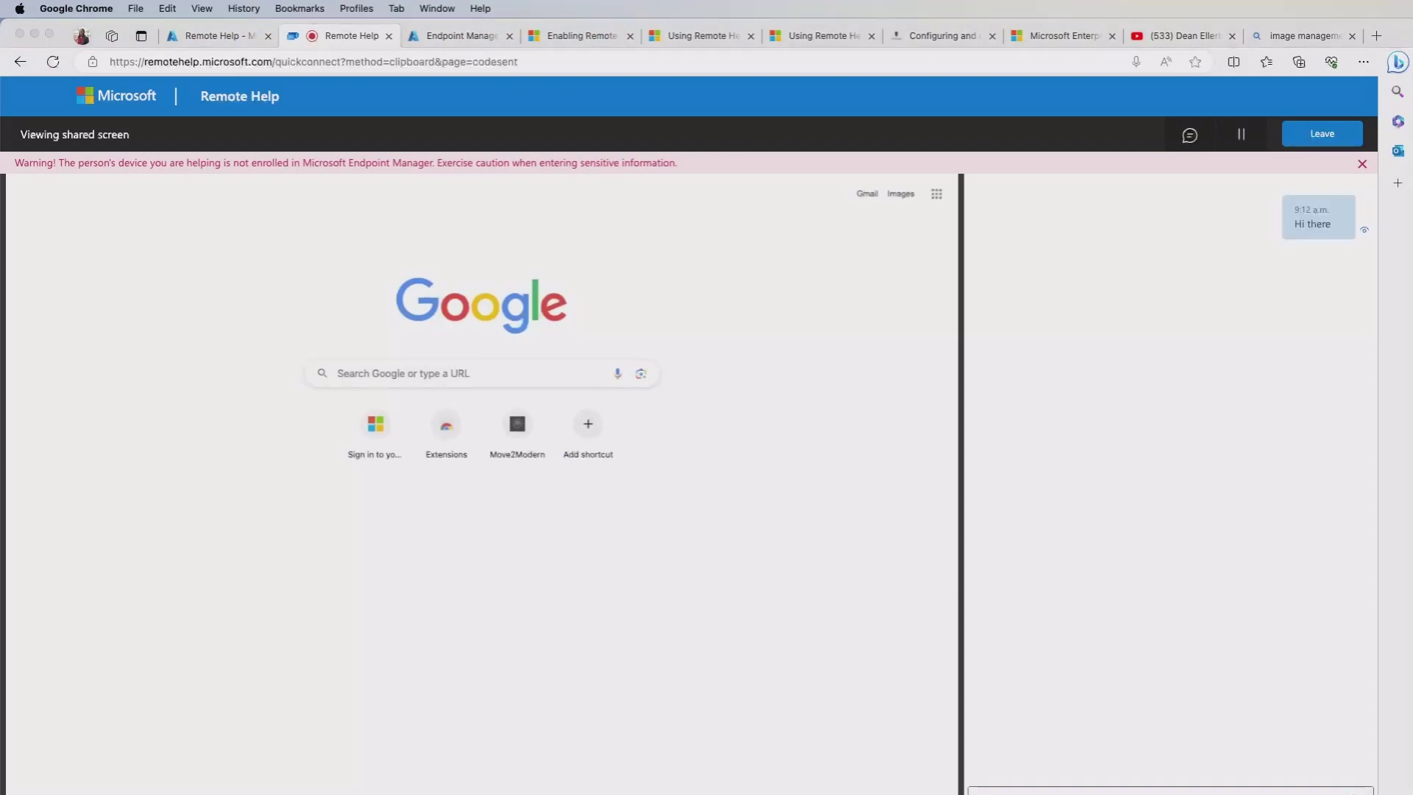
left_click_drag(1411, 114, 818, 26)
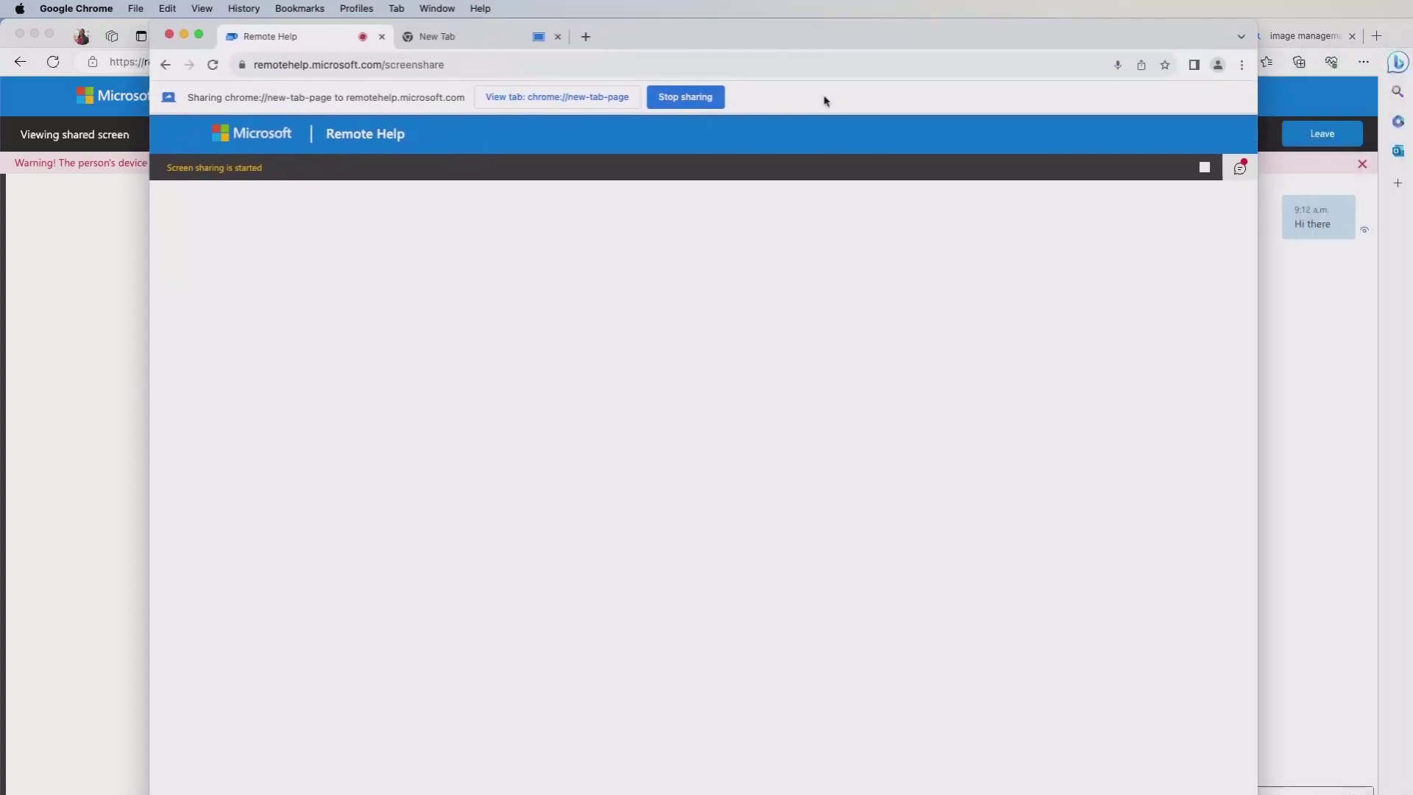
left_click(1239, 169)
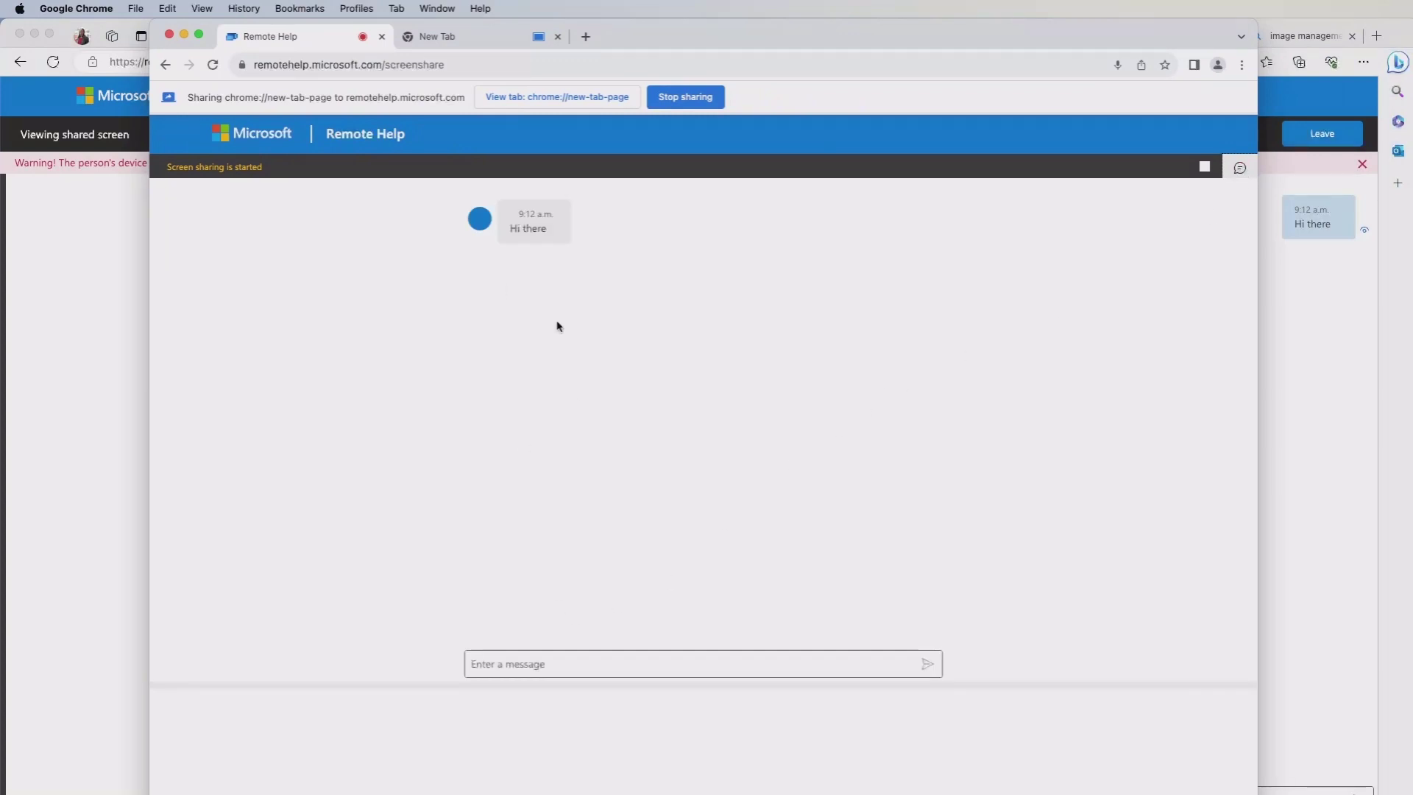
left_click(622, 654)
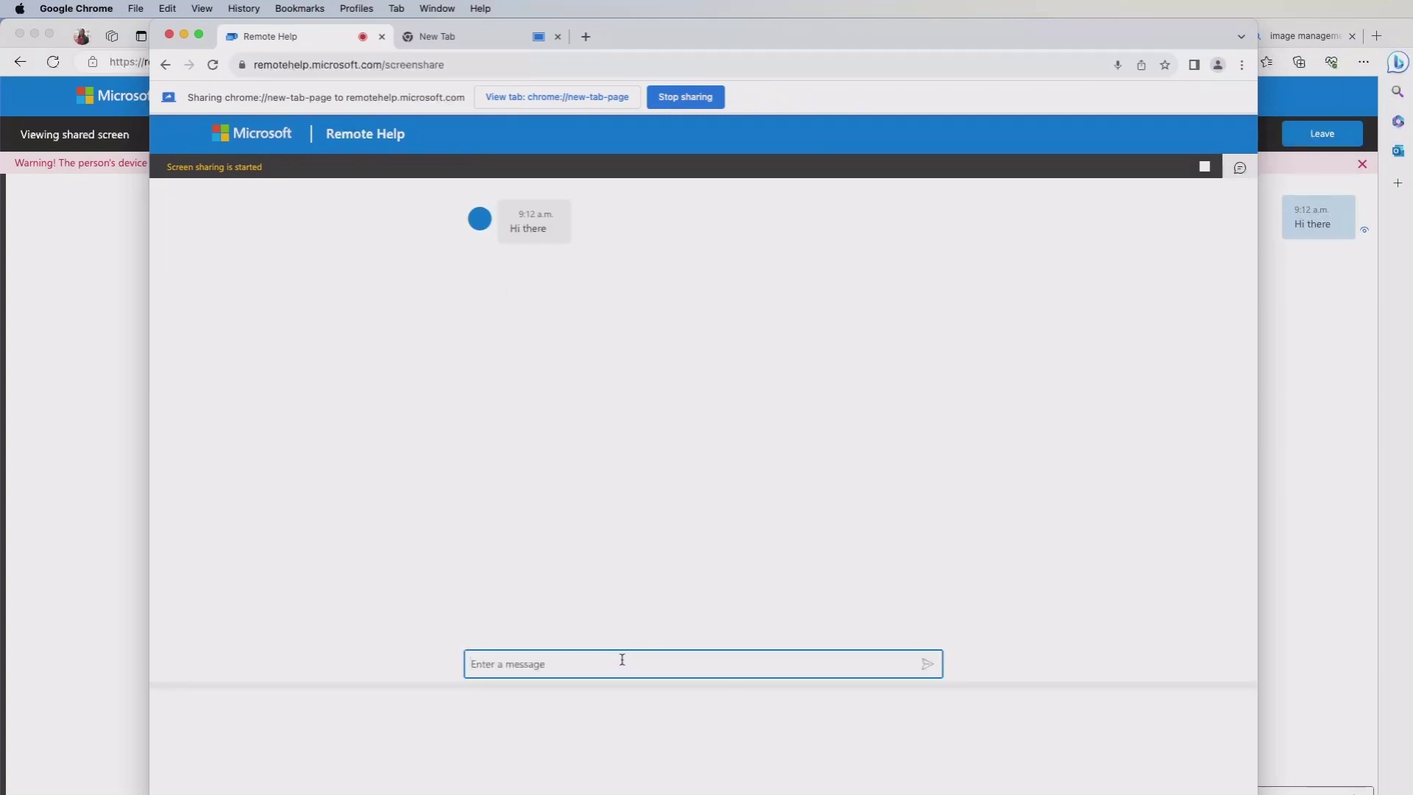
type("hi back")
key("Return")
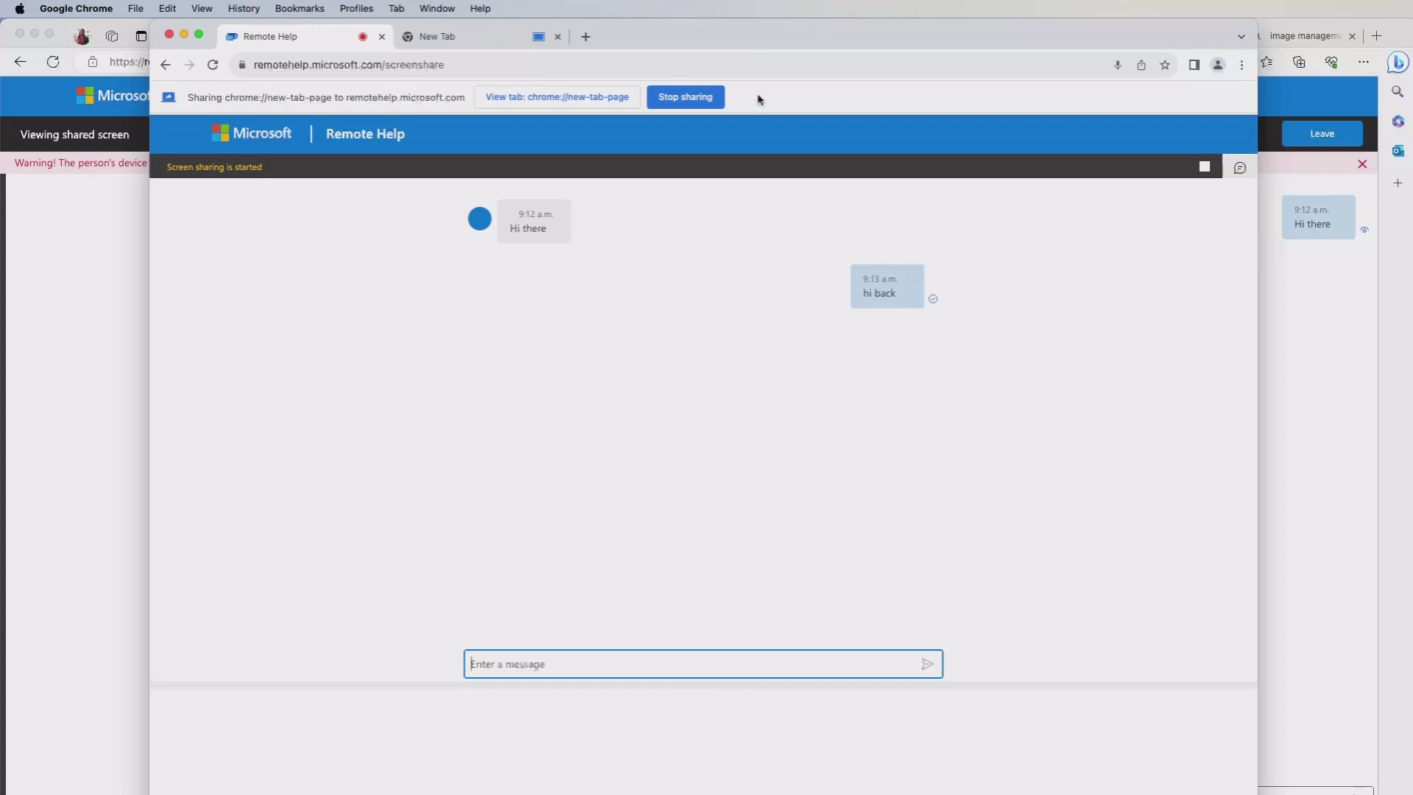
left_click_drag(769, 55, 804, 47)
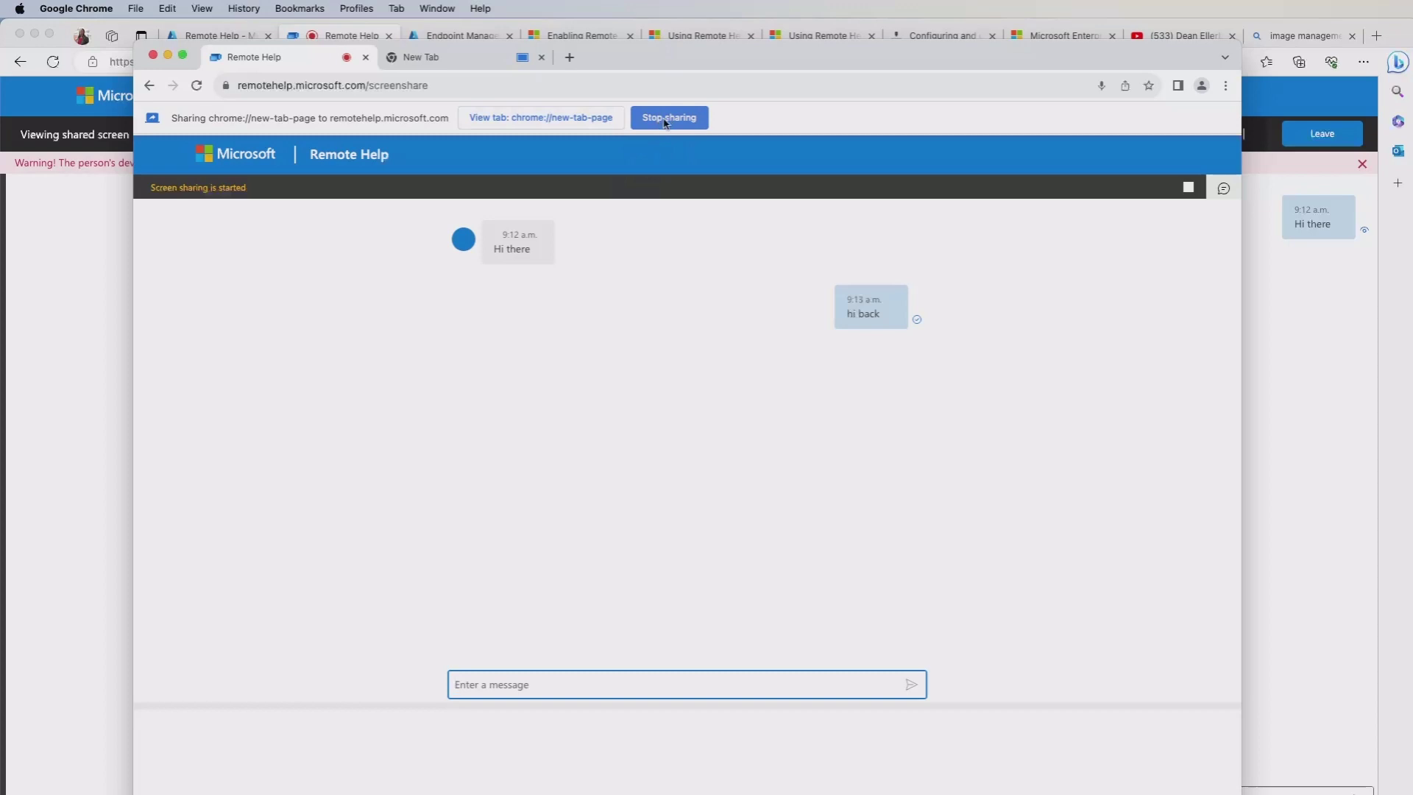
Stop sharing the user's Chrome tab and bring the helper's Edge view back into sight.
left_click(664, 122)
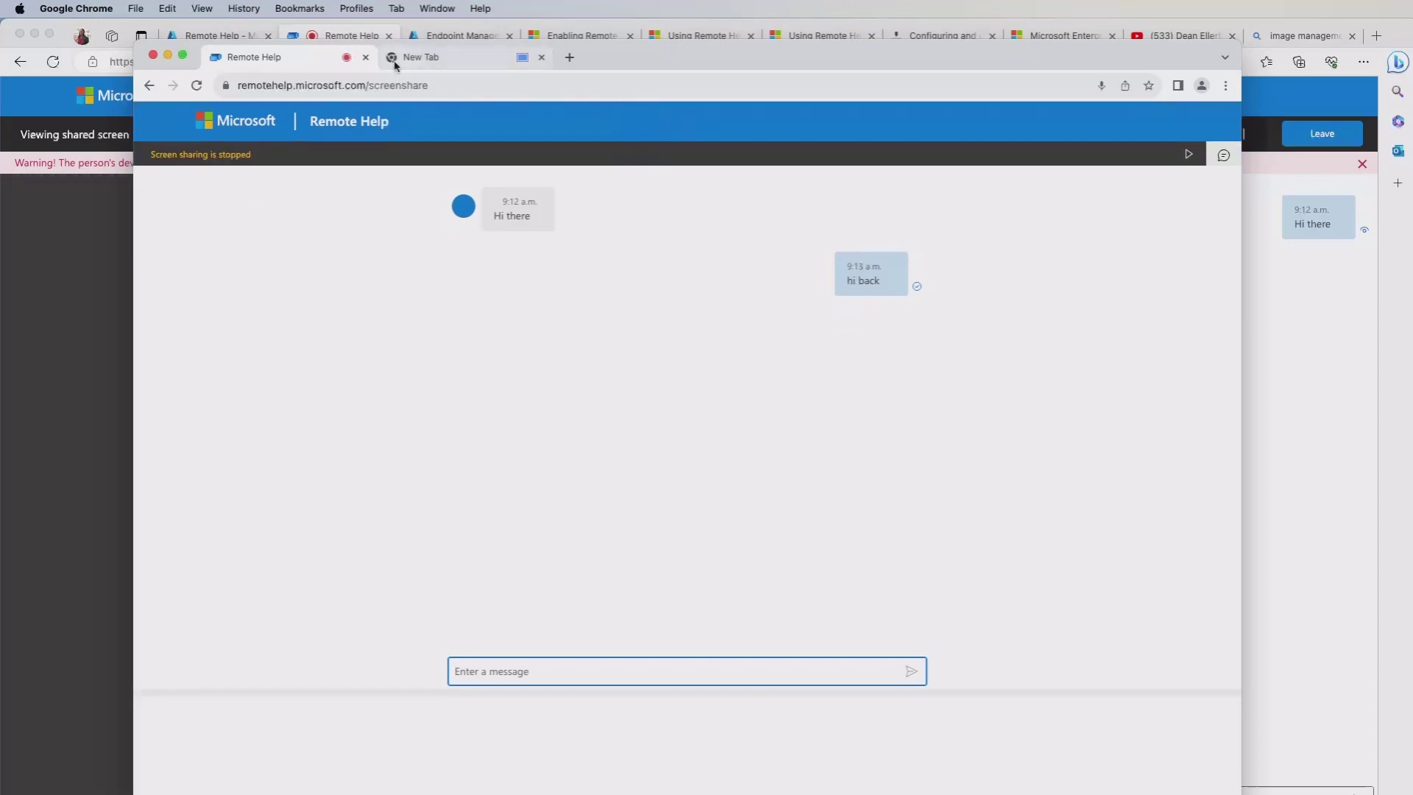
left_click_drag(658, 73, 996, 84)
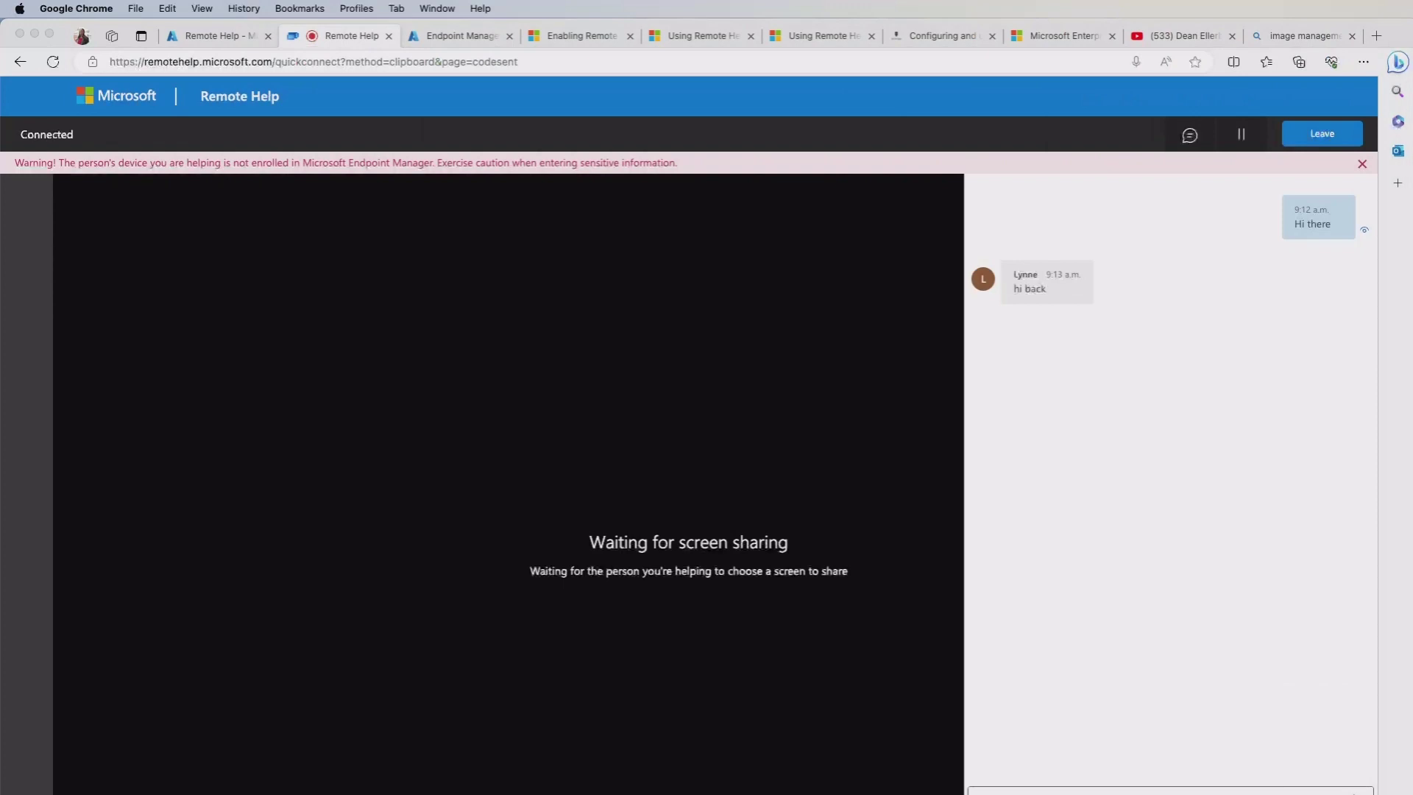